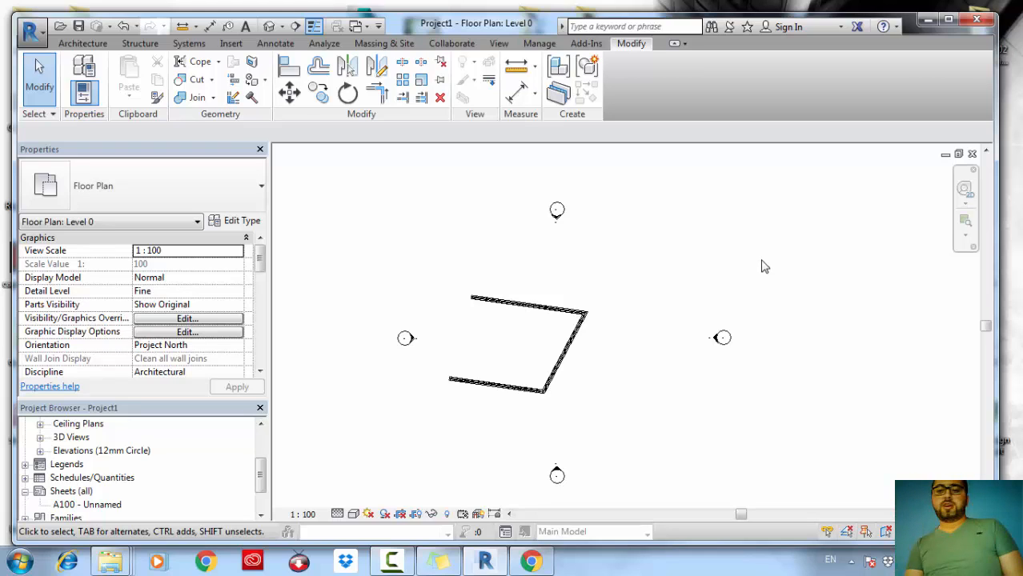
Set the project's length format to millimetres with 2 decimal places and the mm unit symbol.
middle_click_drag(694, 231, 723, 226)
scroll(720, 241, "down", 2)
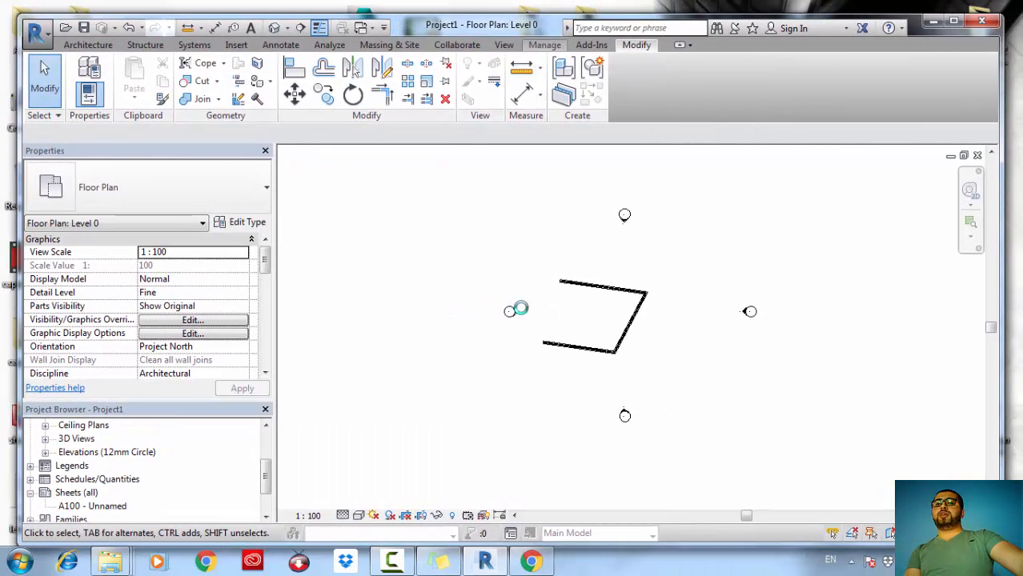
left_click(544, 44)
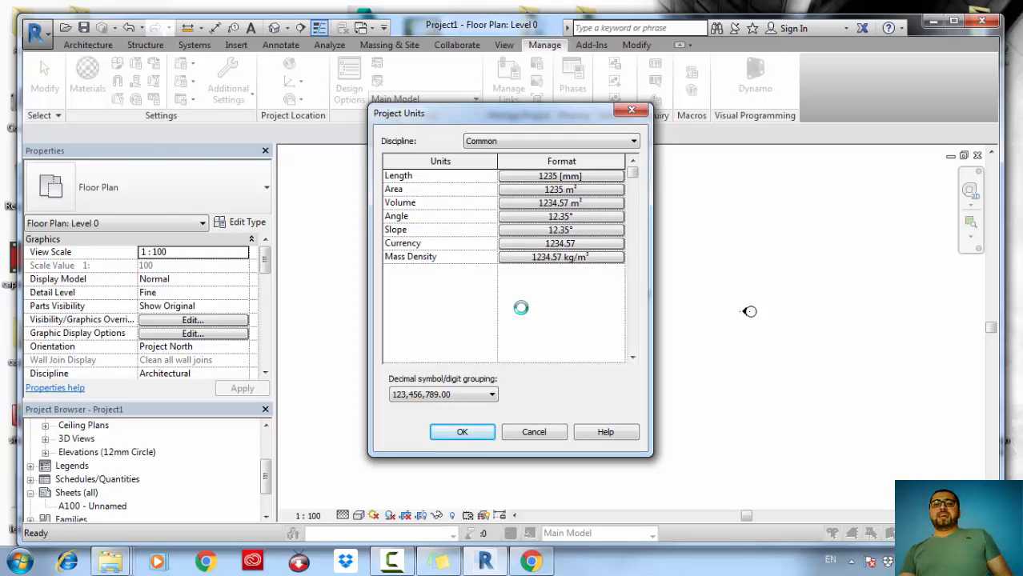
key("Escape")
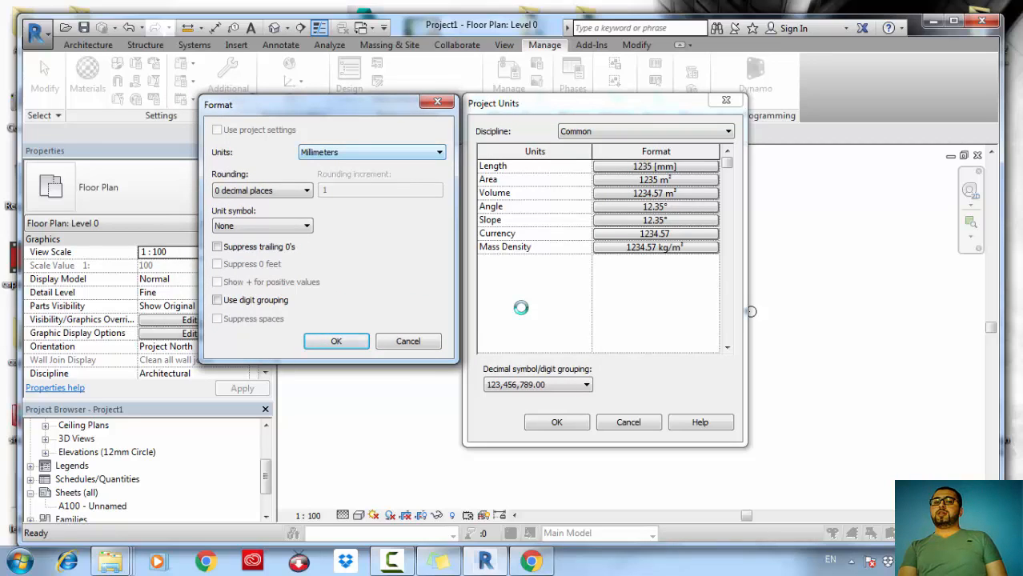
left_click(261, 190)
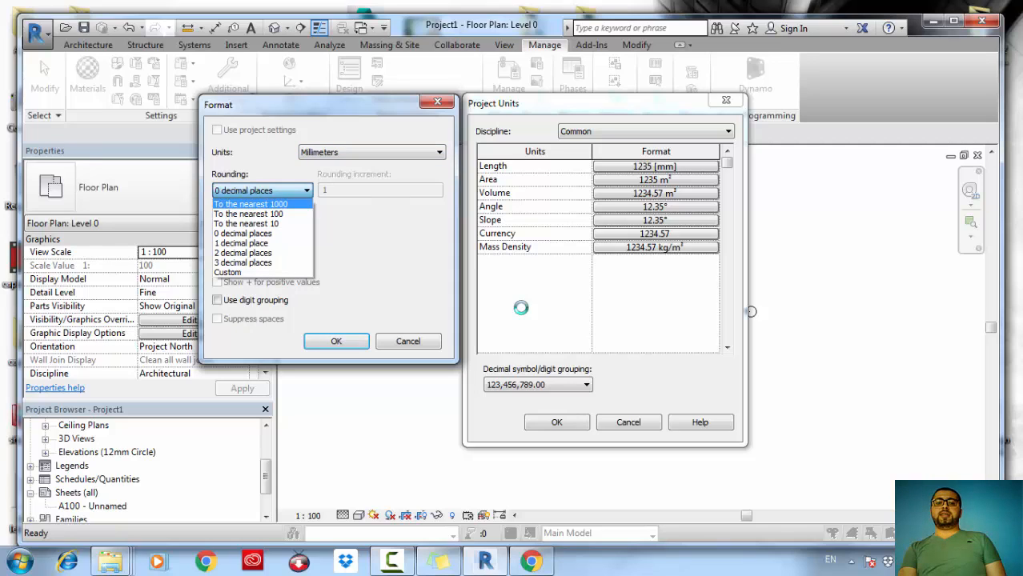
left_click(242, 252)
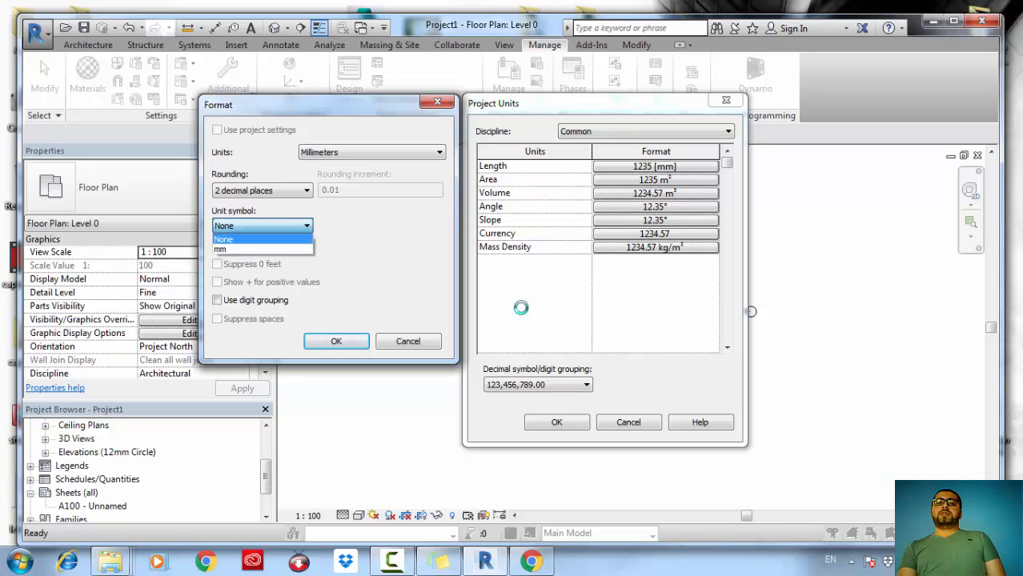
key("Down")
key("Return")
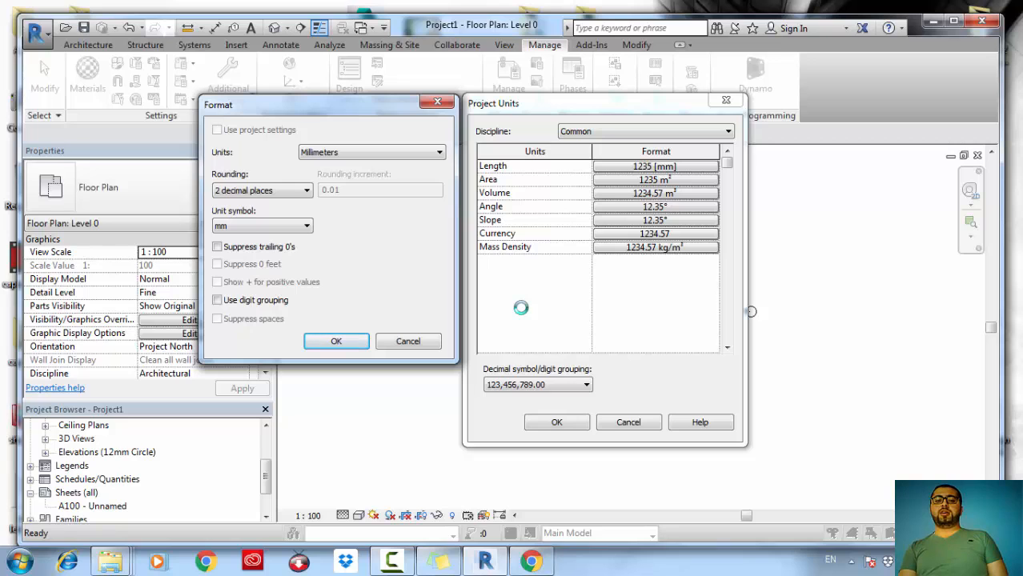
key("Return")
key("Return")
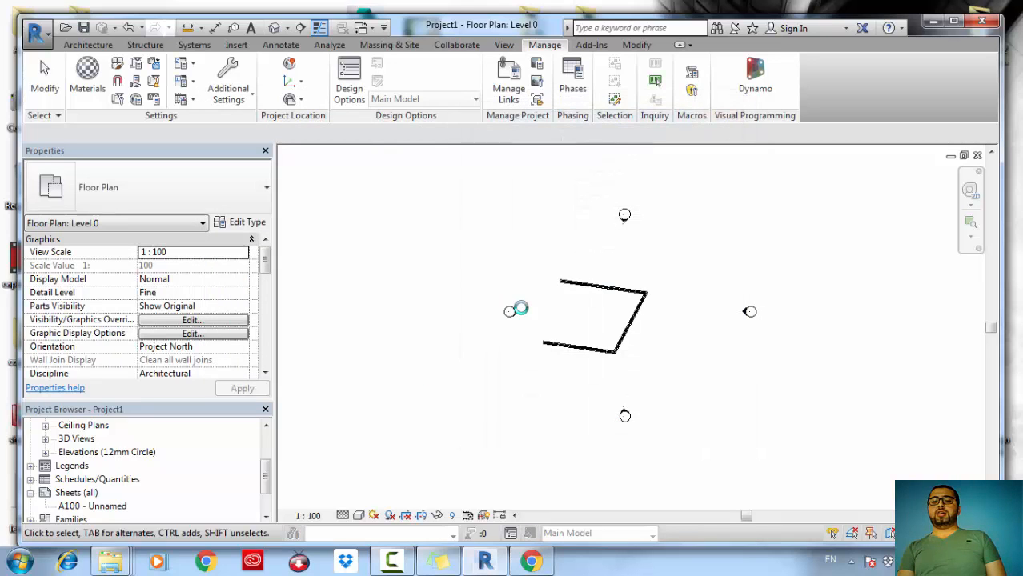
Delete the whole chain of three existing walls from the Level 0 floor plan.
key("Tab")
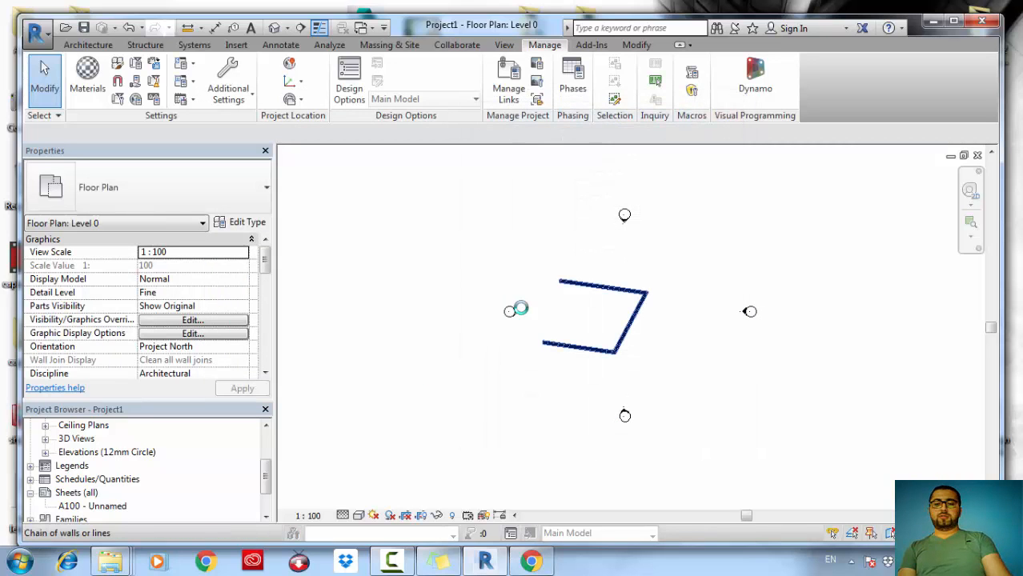
left_click(580, 346)
key("Delete")
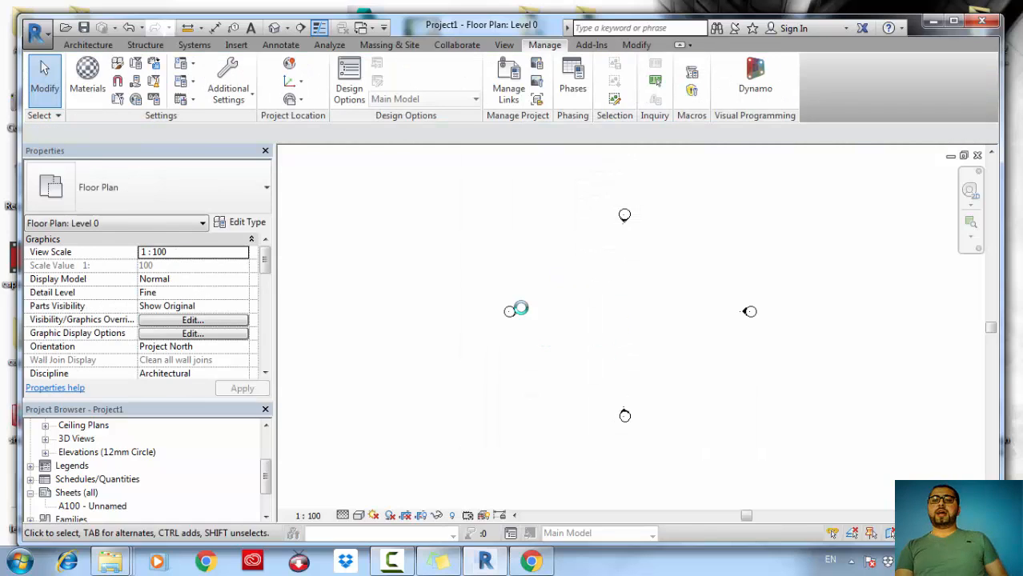
Draw a horizontal reference plane across the upper part of the plan and a steep slanted one crossing its right end.
middle_click(521, 307)
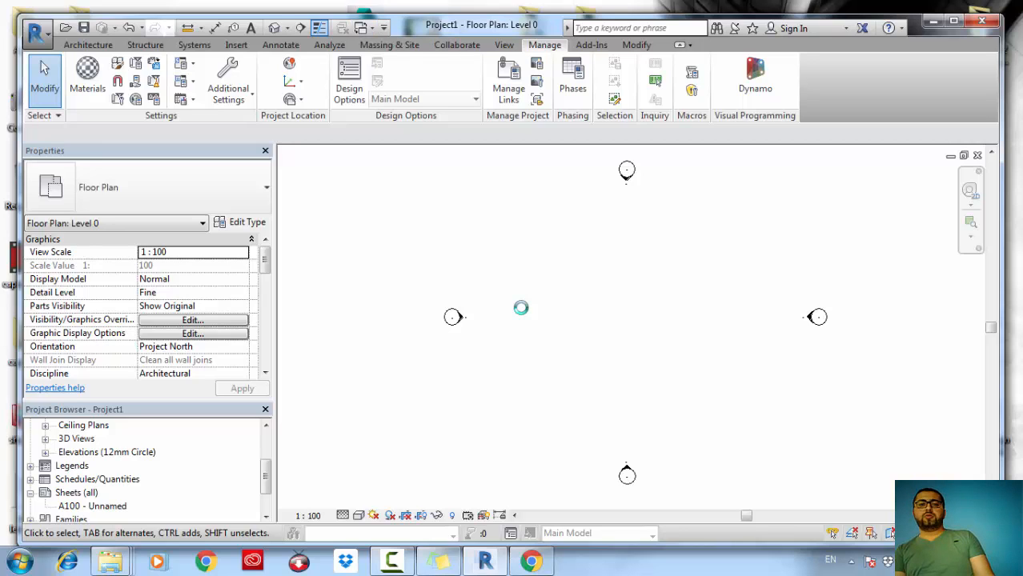
left_click(88, 45)
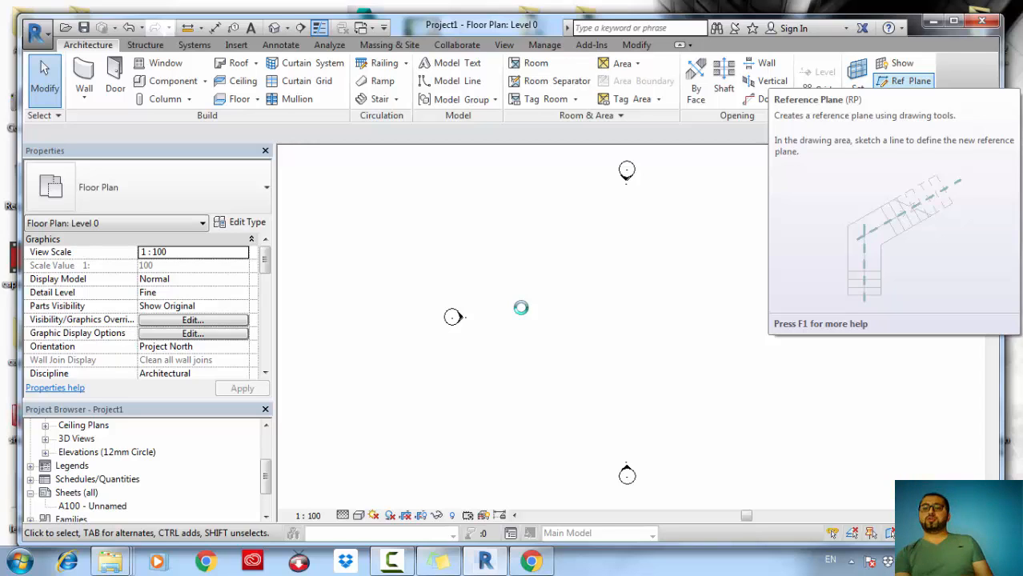
left_click(905, 81)
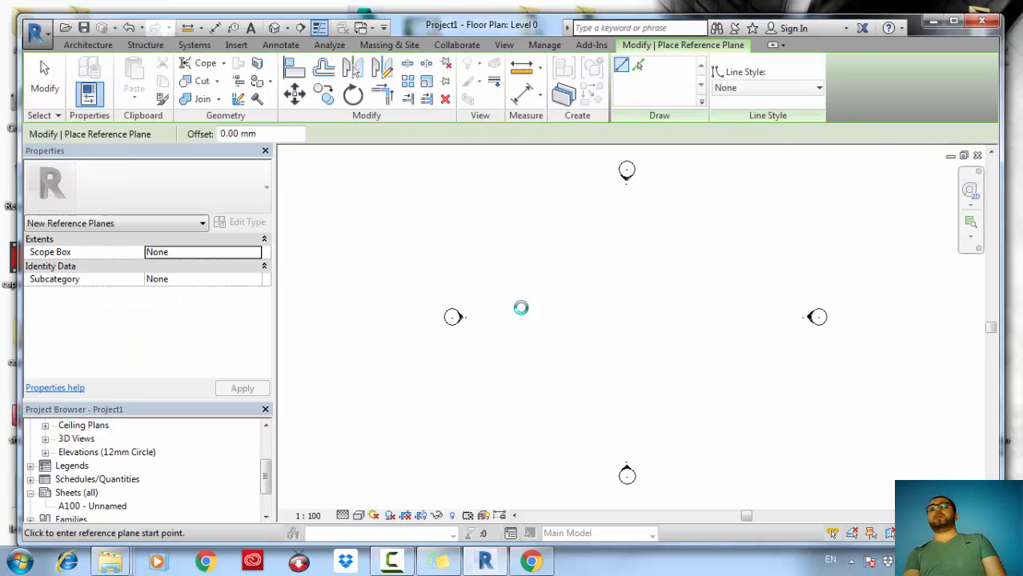
left_click(526, 224)
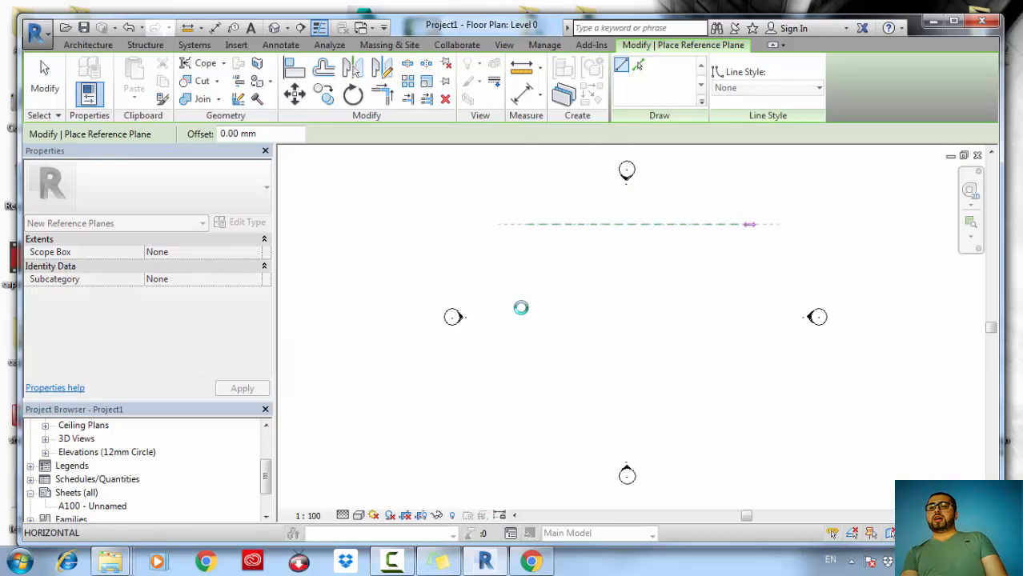
left_click(749, 224)
left_click(707, 199)
left_click(759, 365)
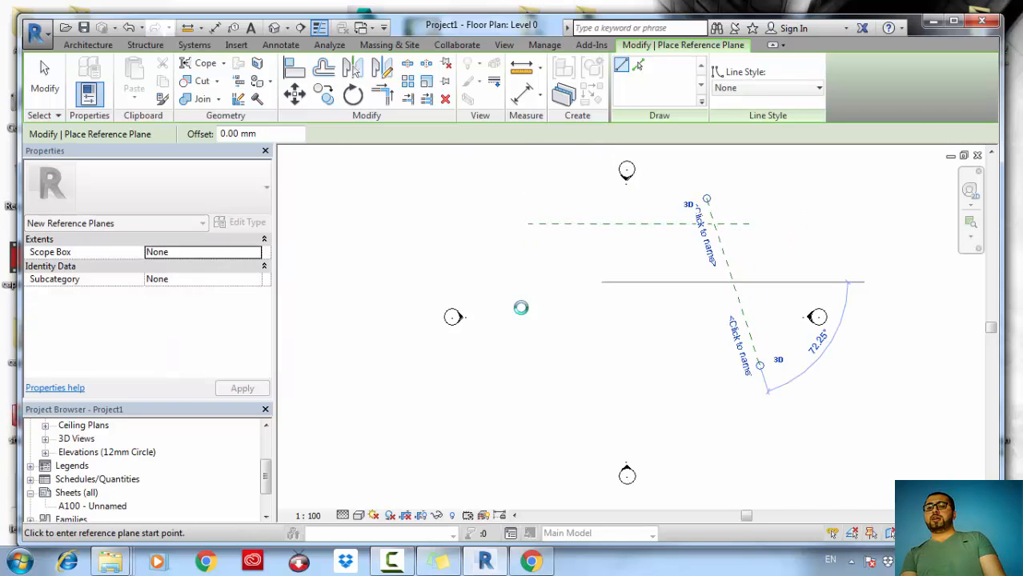
Draw two slanted reference planes crossing below and a near-vertical one on the left to complete a five-sided outline.
left_click(788, 314)
left_click(622, 384)
left_click(683, 405)
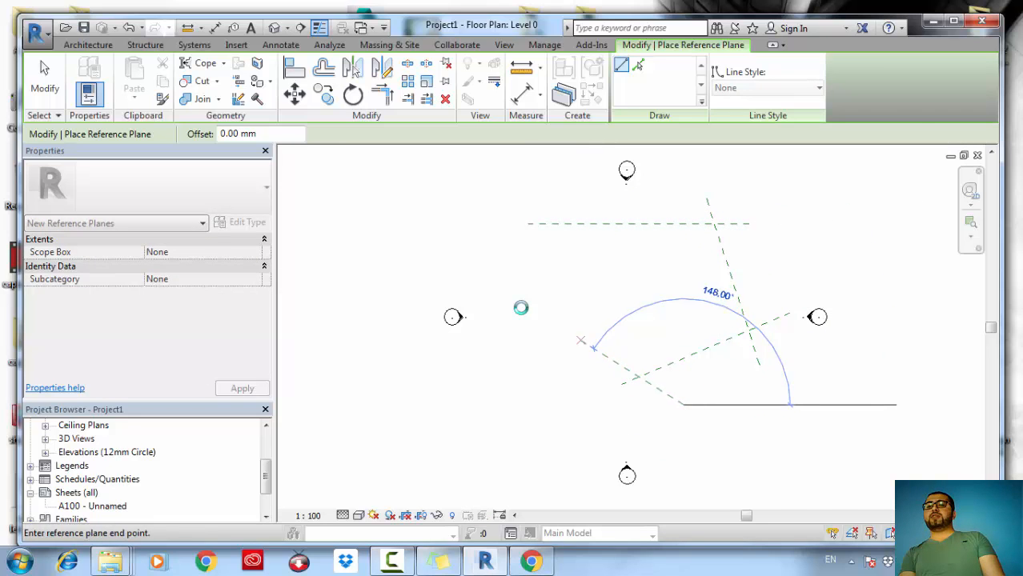
left_click(559, 335)
left_click(561, 372)
left_click(567, 190)
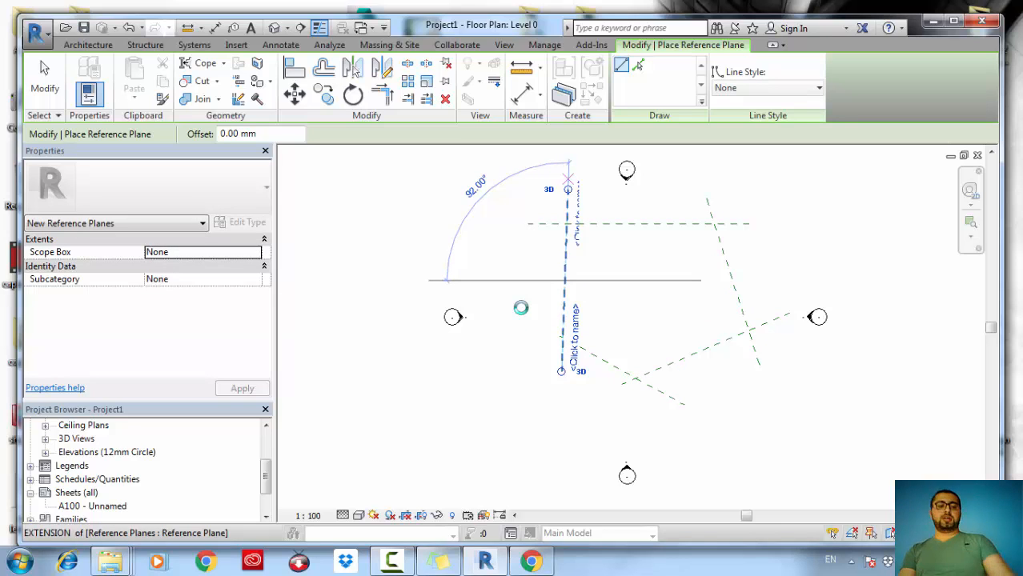
key("Escape")
key("Escape")
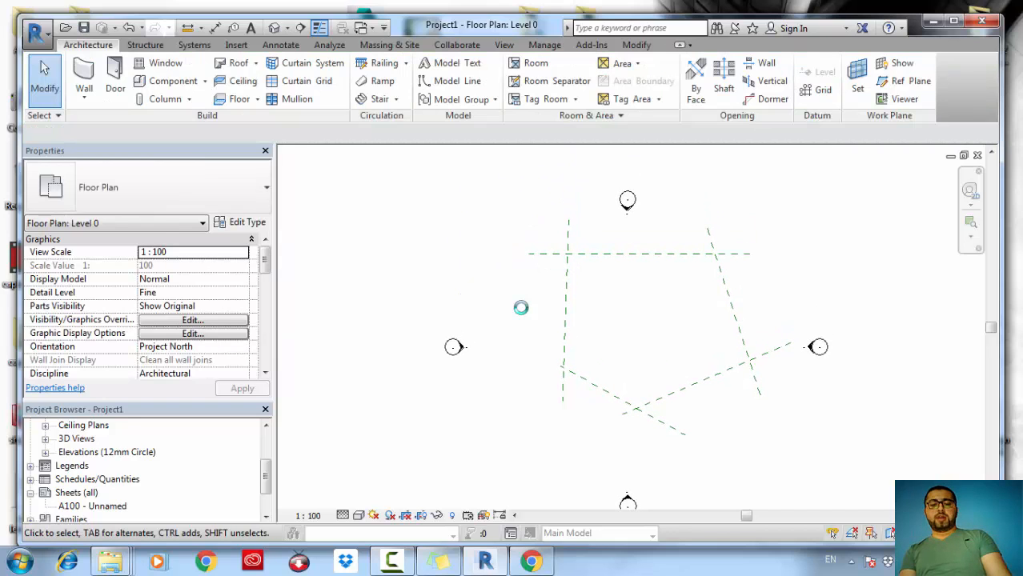
Copy the left near-vertical reference plane about 1400 mm towards the inside of the outline.
scroll(520, 307, "up", 3)
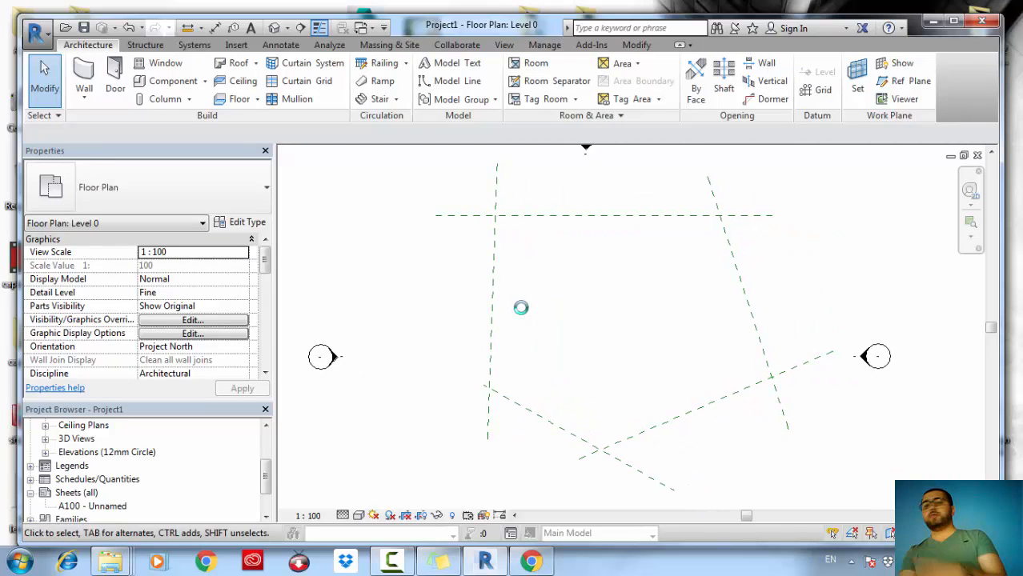
left_click(521, 307)
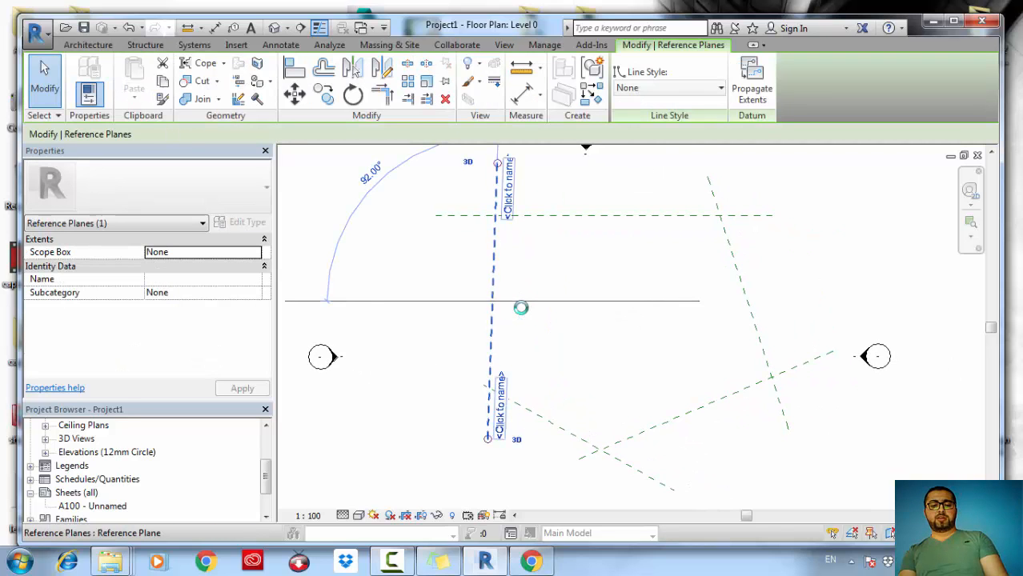
key("c")
key("o")
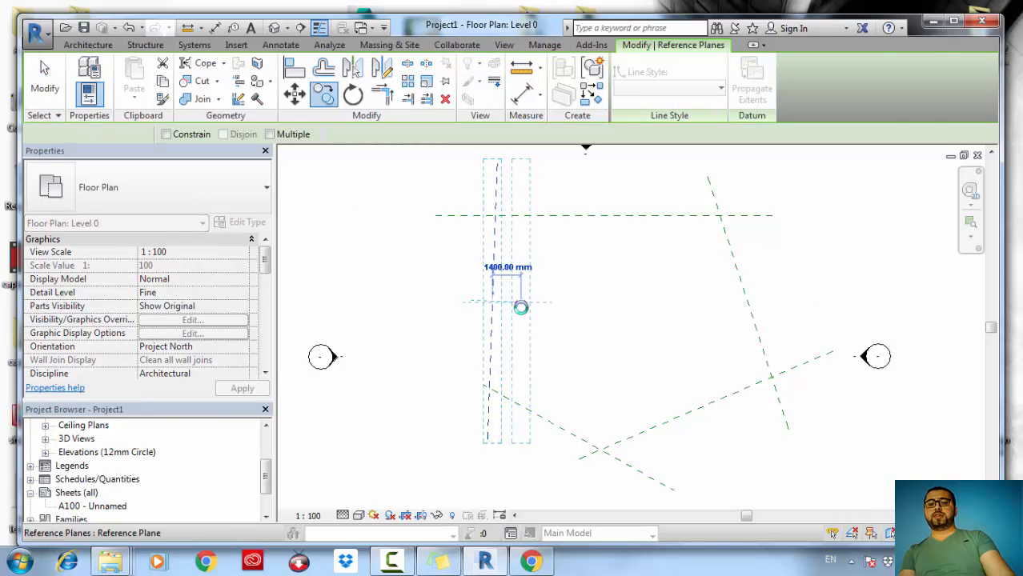
left_click(521, 308)
Copy the upper horizontal reference plane downwards, inside the five-sided outline.
left_click(561, 215)
key("c")
key("o")
left_click(561, 215)
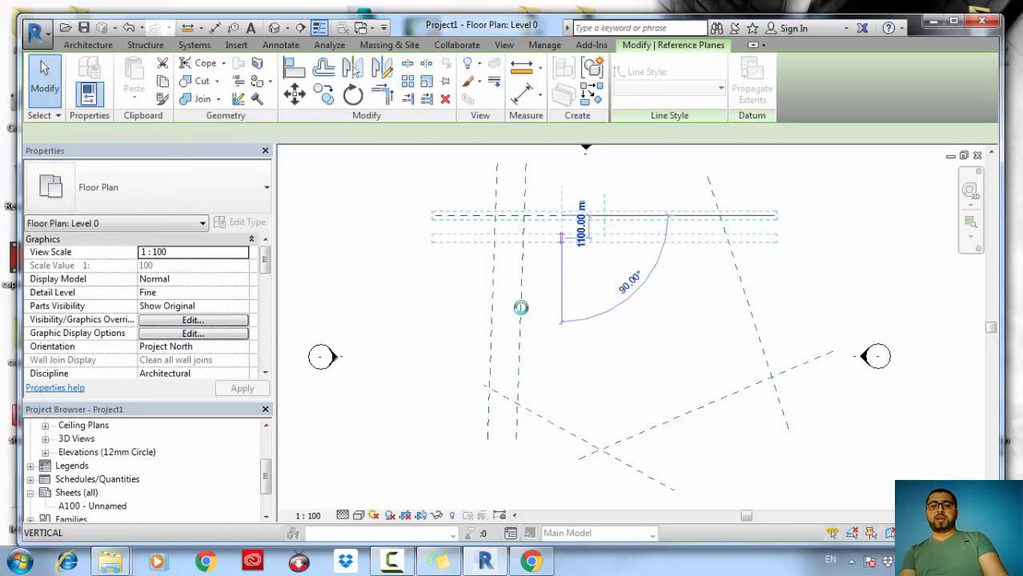
left_click(568, 252)
key("Escape")
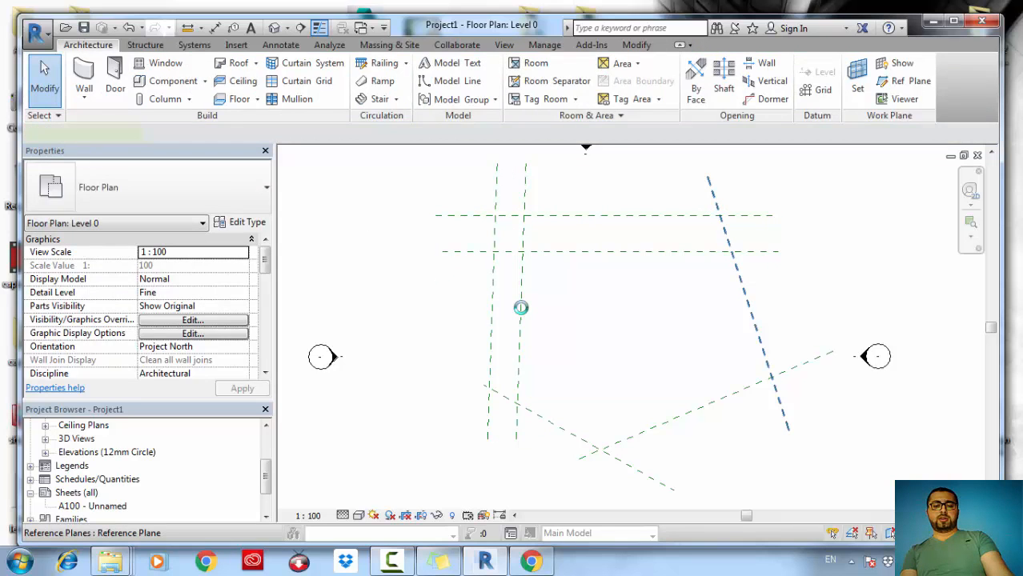
Copy the right slanted reference plane about 2000 mm inwards.
left_click(748, 302)
key("c")
key("o")
left_click(747, 302)
left_click(711, 313)
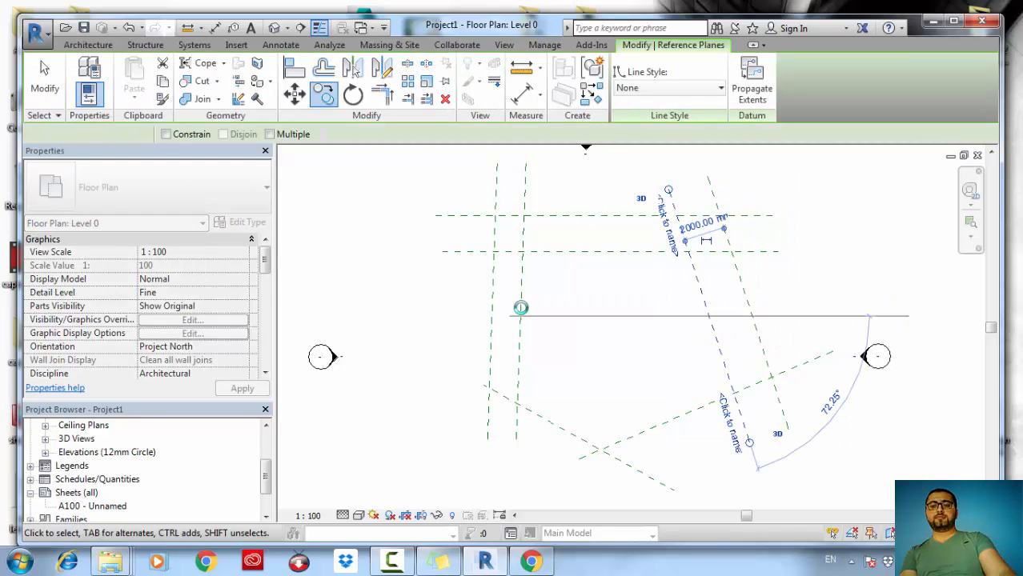
Copy the lower-right slanted reference plane upwards, inside the outline.
left_click(695, 409)
key("c")
key("o")
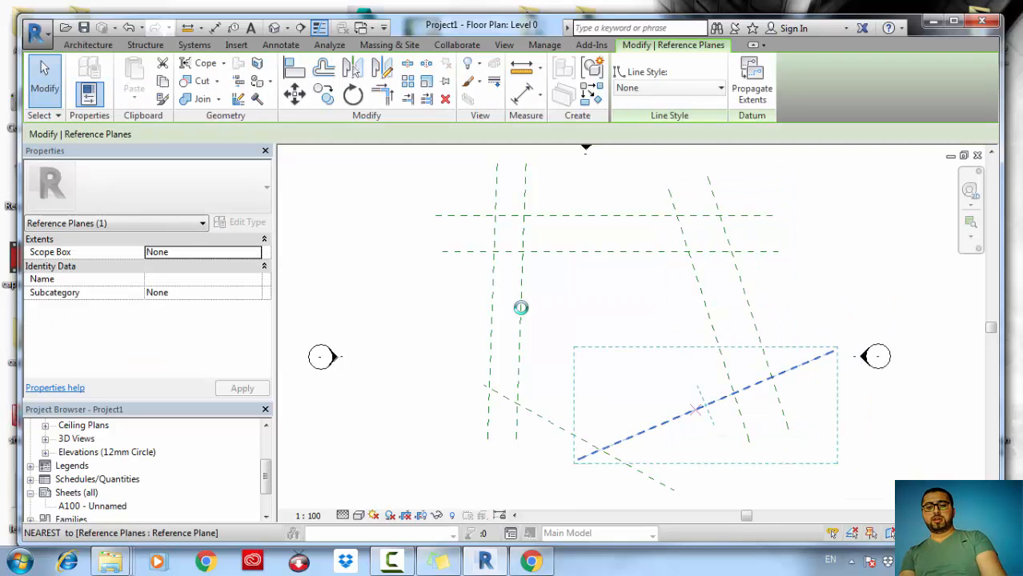
left_click(696, 409)
left_click(679, 369)
key("Escape")
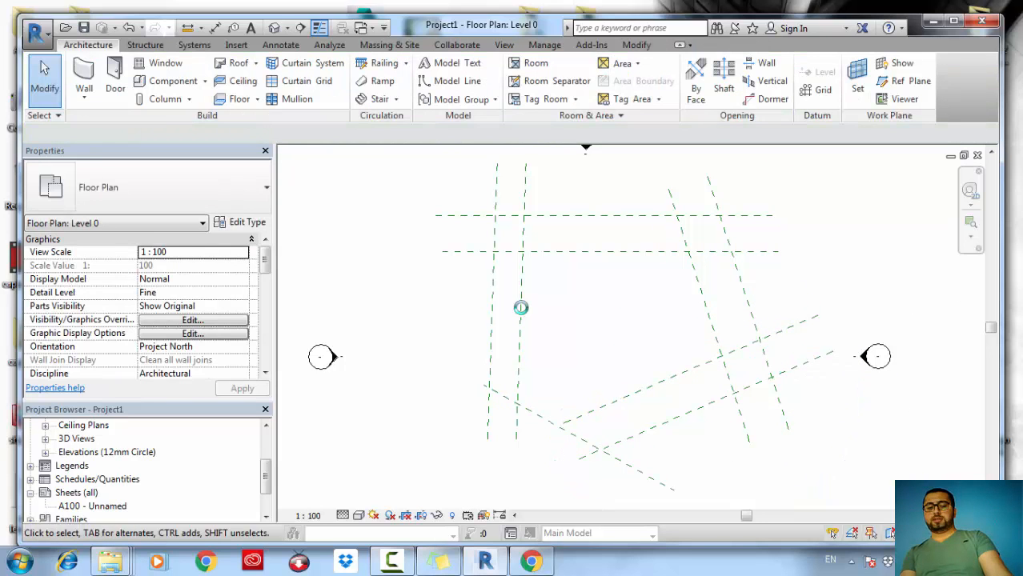
Copy the lower-left slanted reference plane up and to the right, inside the outline.
left_click(532, 412)
key("c")
key("o")
left_click(532, 412)
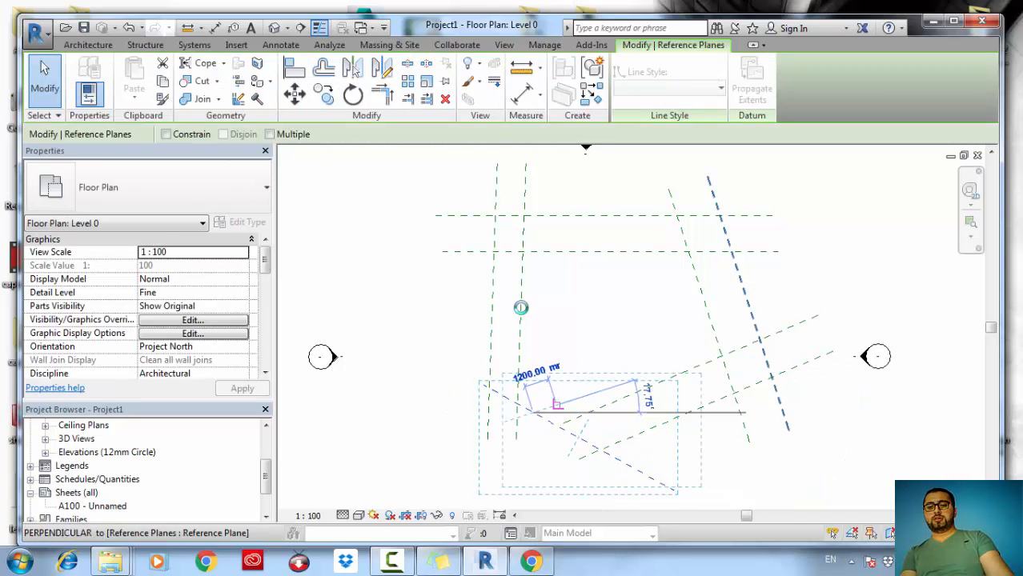
left_click(557, 388)
key("Escape")
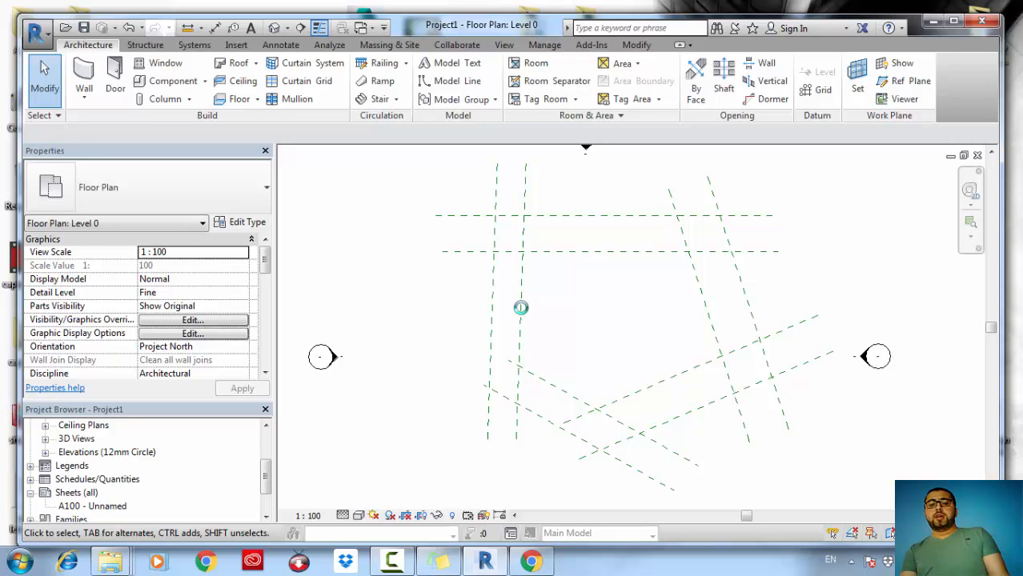
Draw a closed chain of five Wall-Ext_102Bwk-75Ins-100LBlk-12P walls, 8000 mm high, through the intersections of the inner reference planes.
key("w")
key("a")
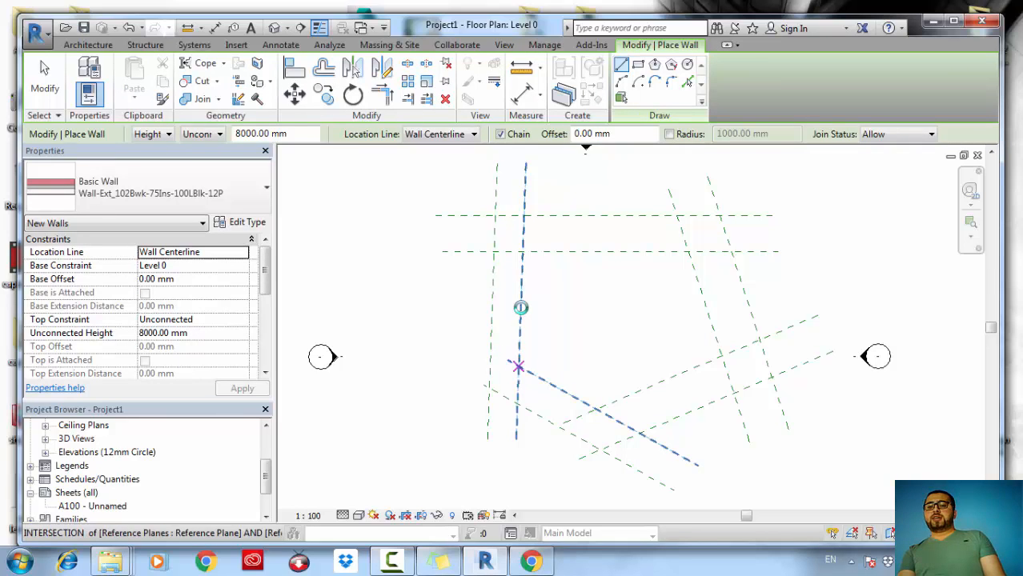
left_click(518, 365)
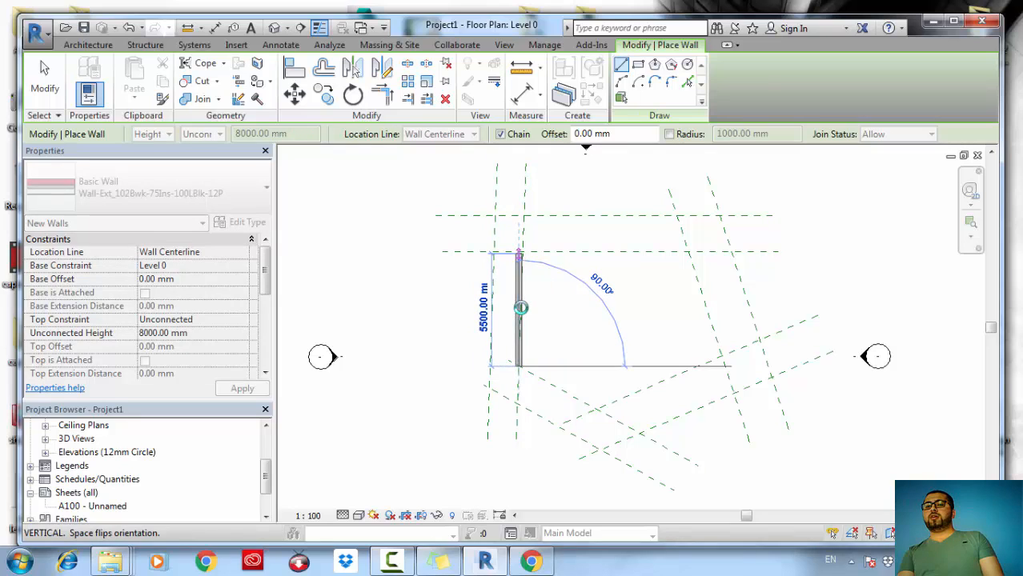
left_click(519, 252)
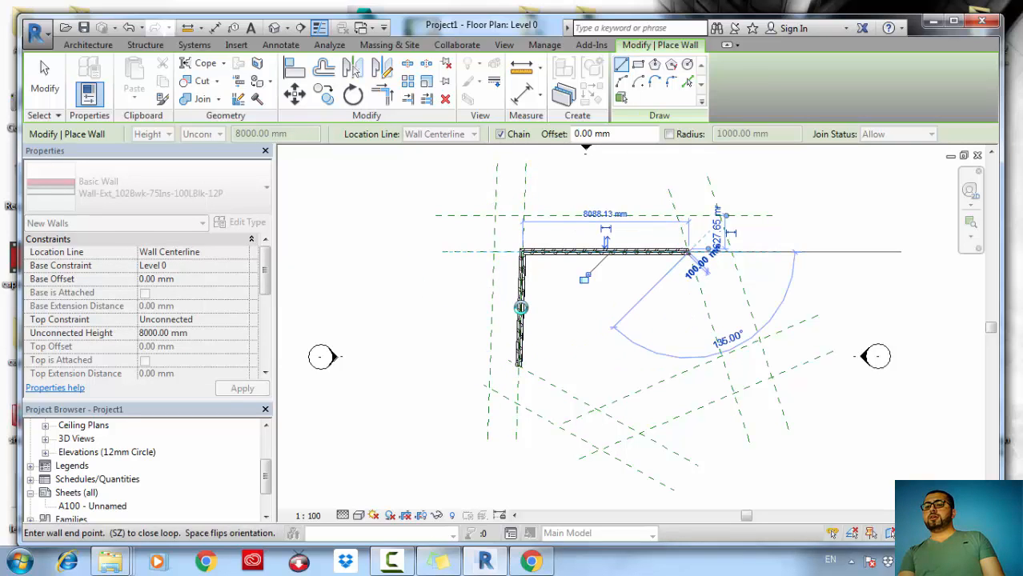
left_click(689, 252)
left_click(723, 356)
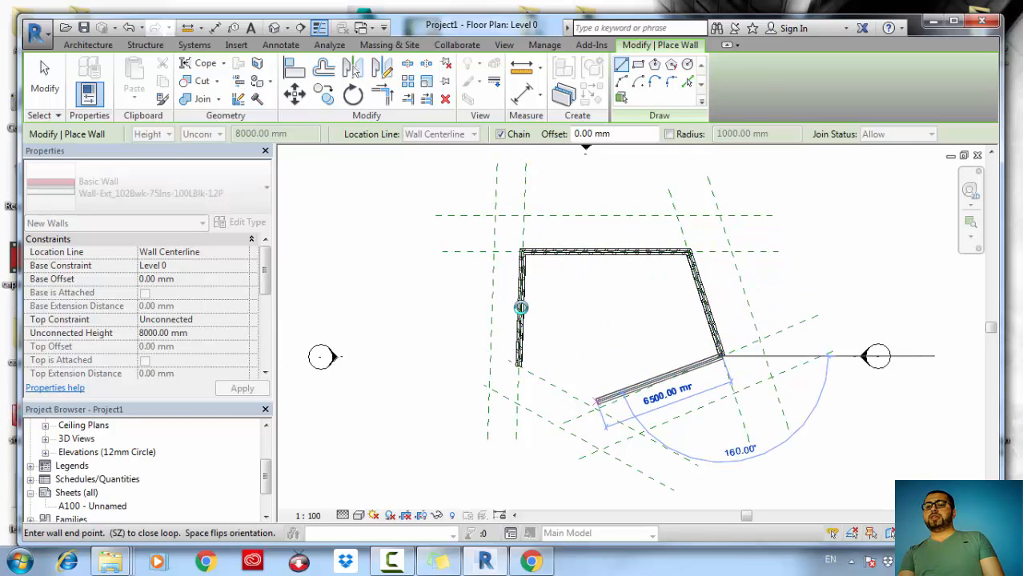
left_click(596, 408)
left_click(518, 366)
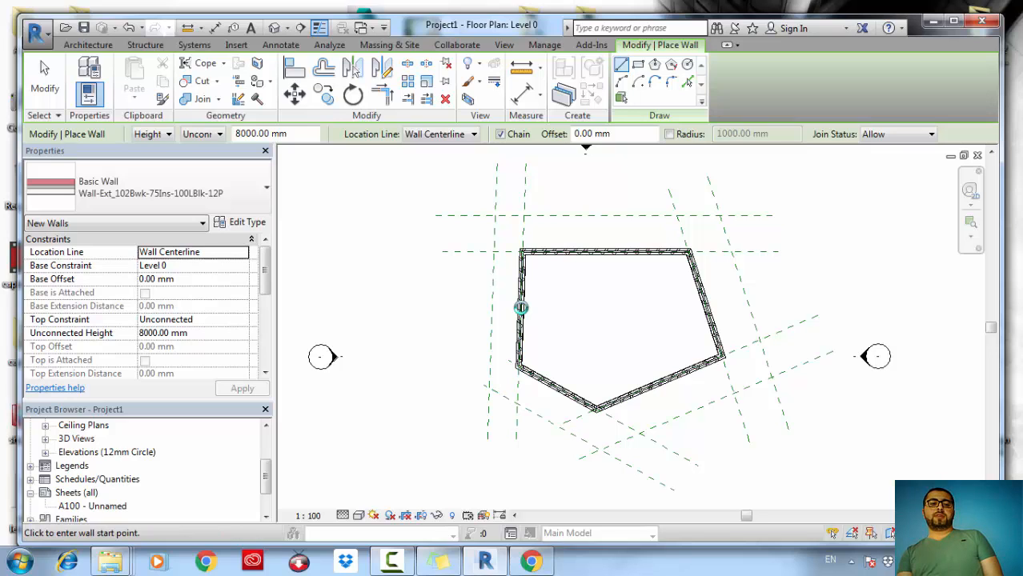
left_click_drag(147, 399, 147, 370)
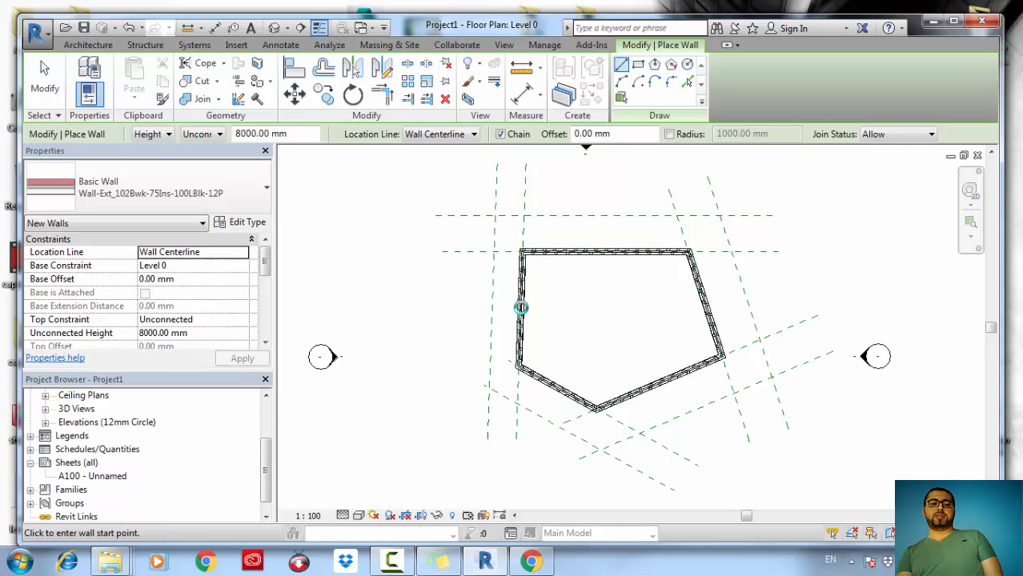
key("Escape")
key("Escape")
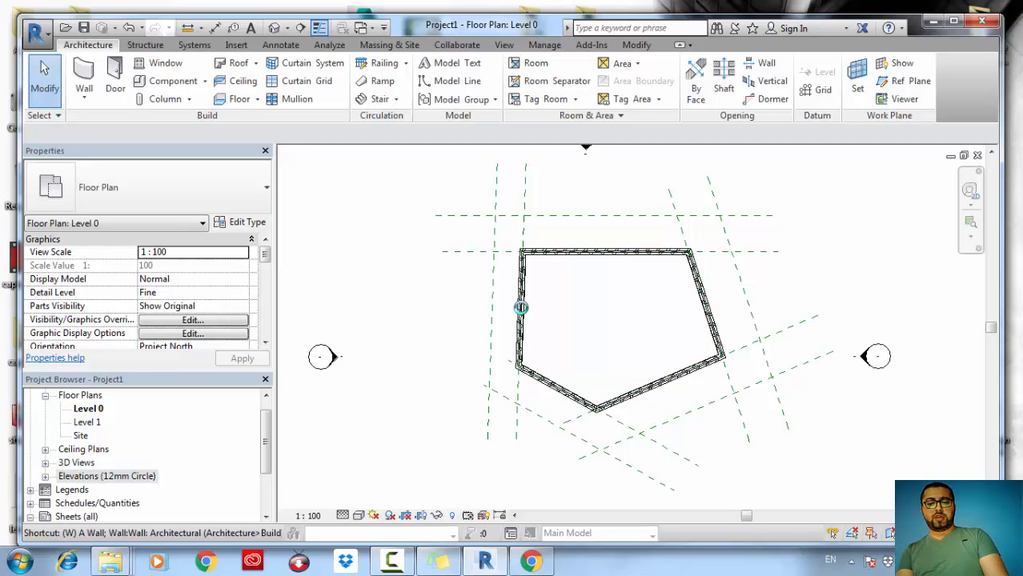
Place Windows_Sgl_Plain 910x910mm windows with a 1200 mm sill height: one each in the right and lower-right walls, two in each other wall.
key("w")
key("n")
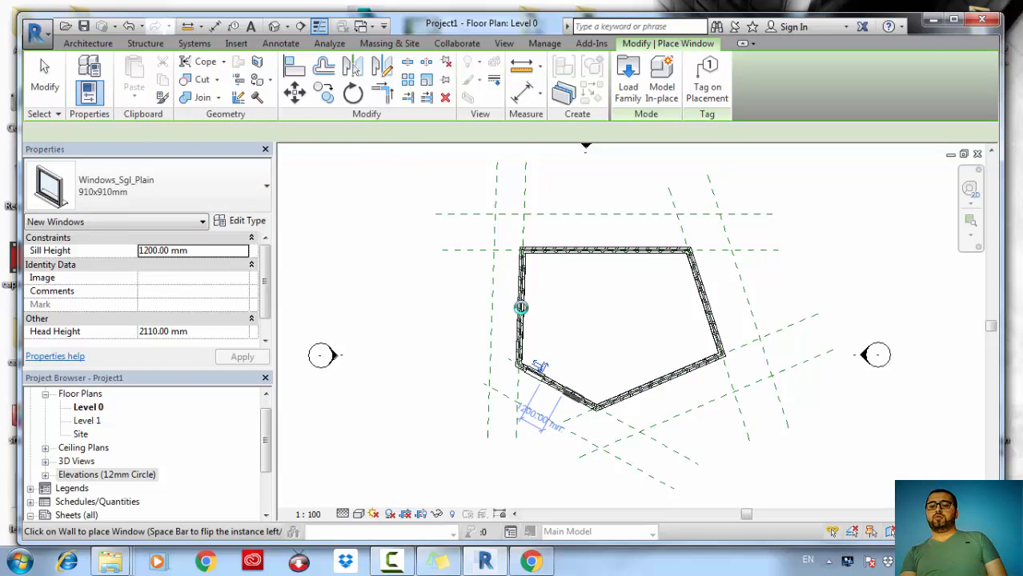
left_click(564, 398)
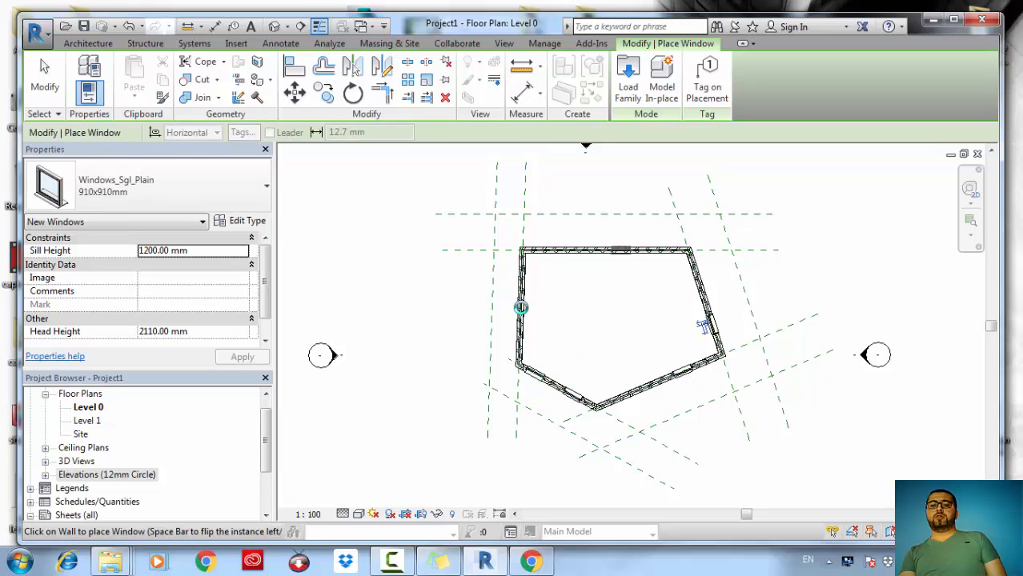
left_click(578, 251)
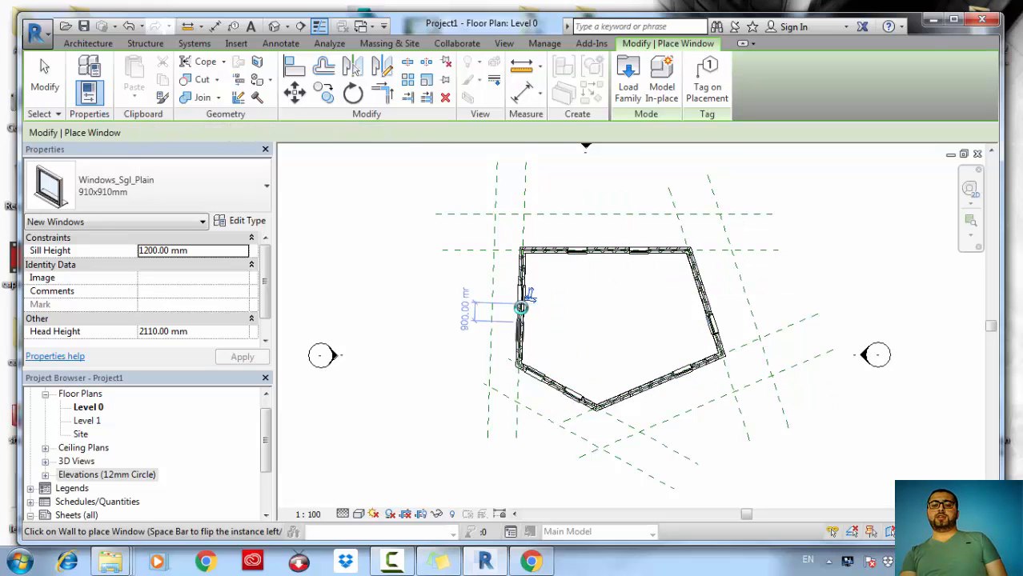
left_click(526, 299)
Place Doors_ExtDbl_Flush 1810x2110mm double doors in the lower-right wall and at the upper end of the right wall.
key("d")
key("r")
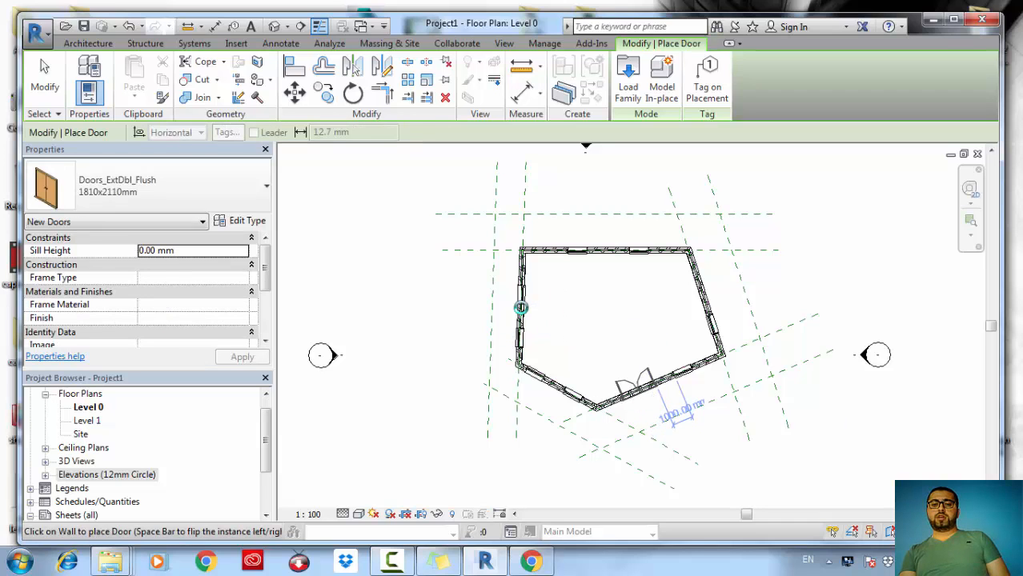
left_click(632, 382)
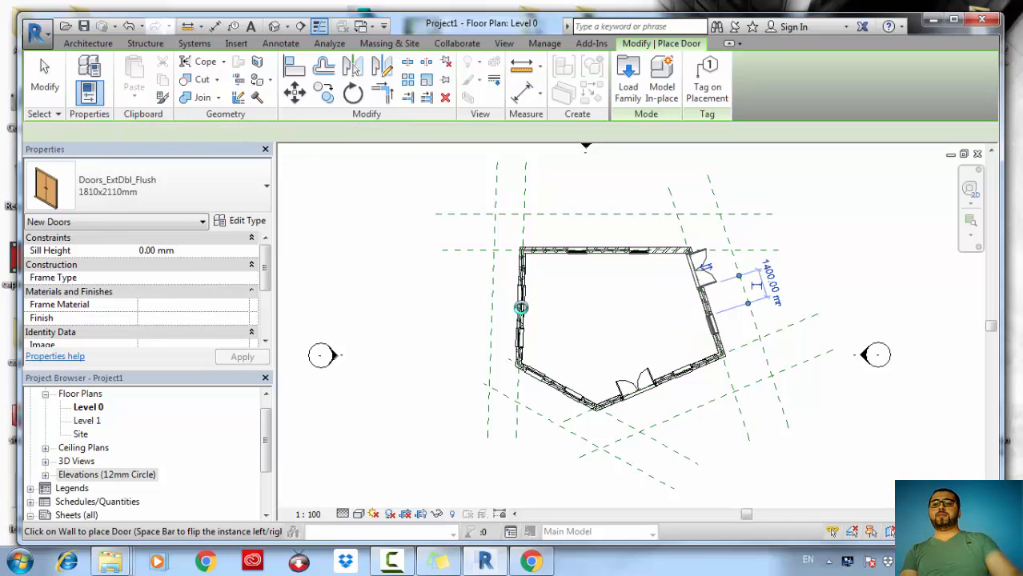
key("Escape")
key("Escape")
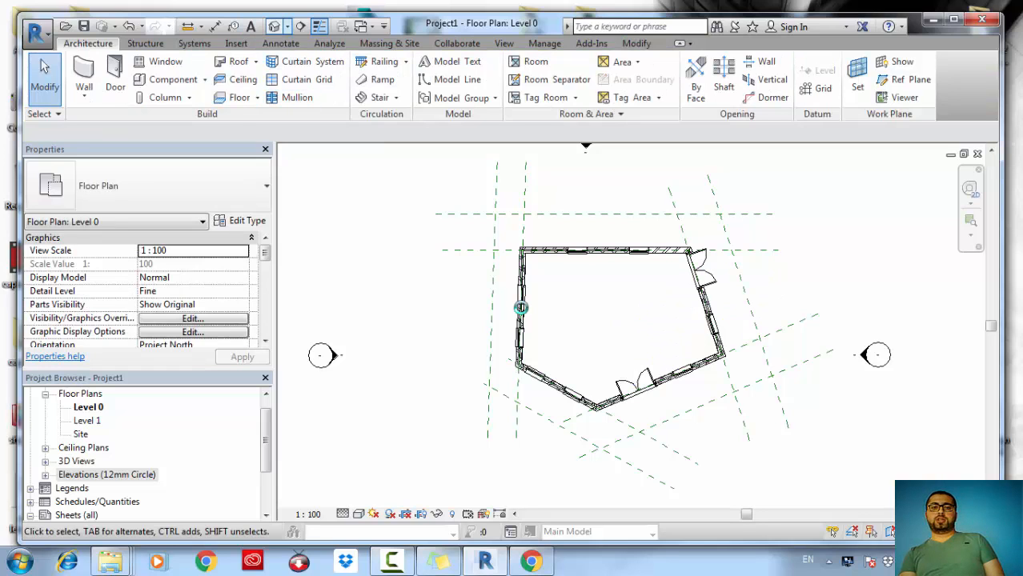
Cut a horizontal building section across the lower part of the building, looking towards the top wall, and open its view.
left_click(300, 26)
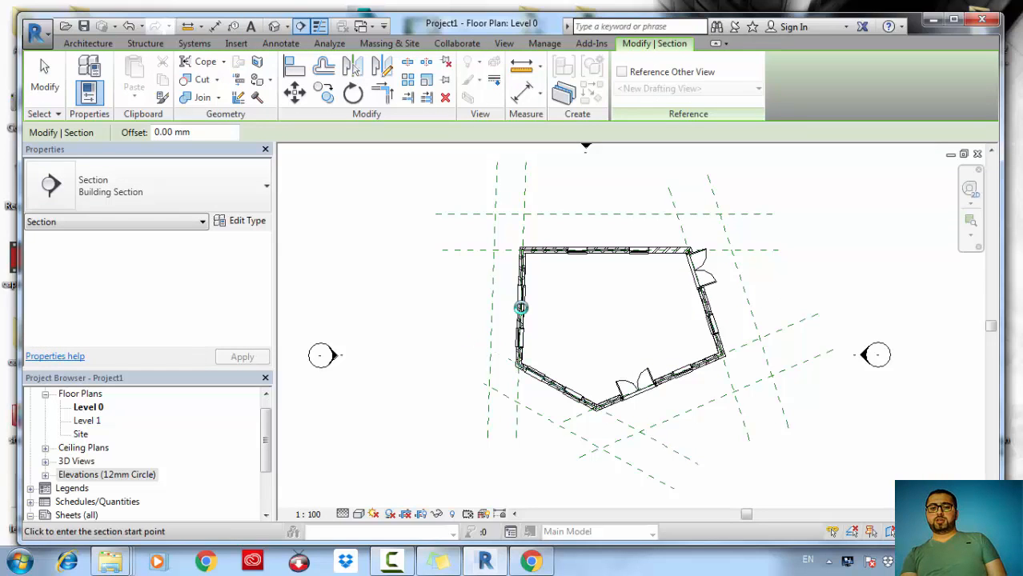
left_click(444, 346)
left_click(804, 345)
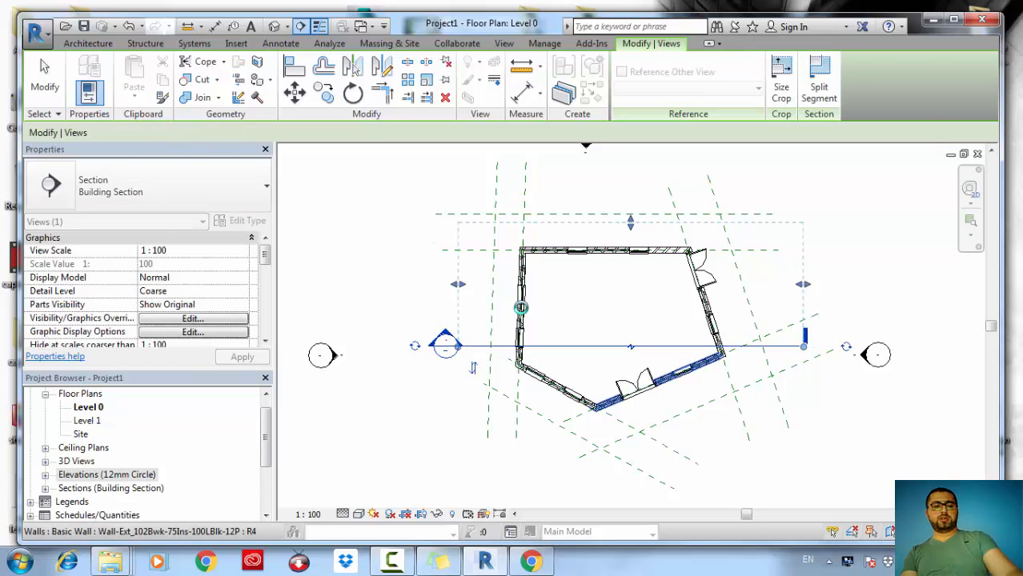
key("Escape")
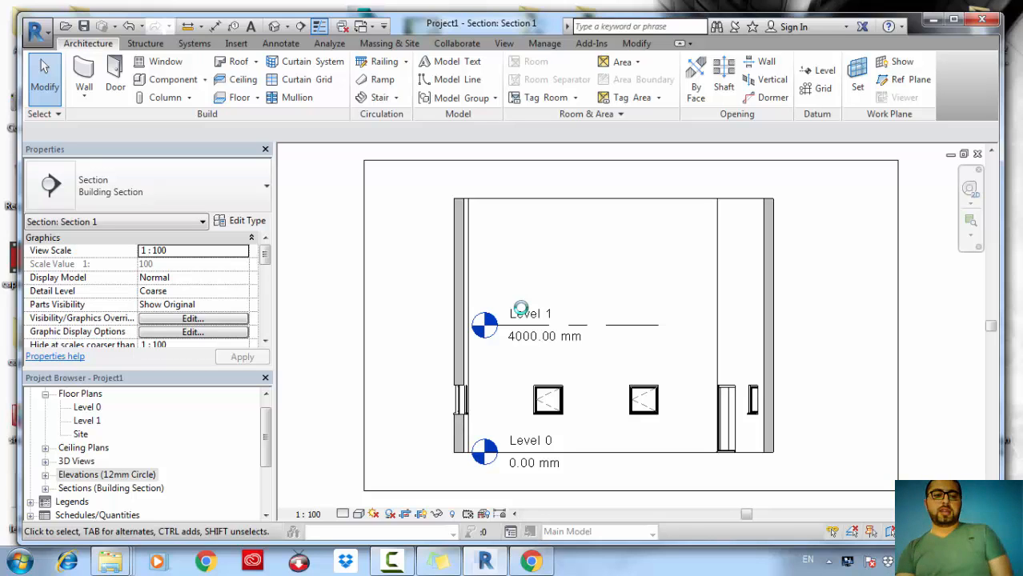
double_click(520, 308)
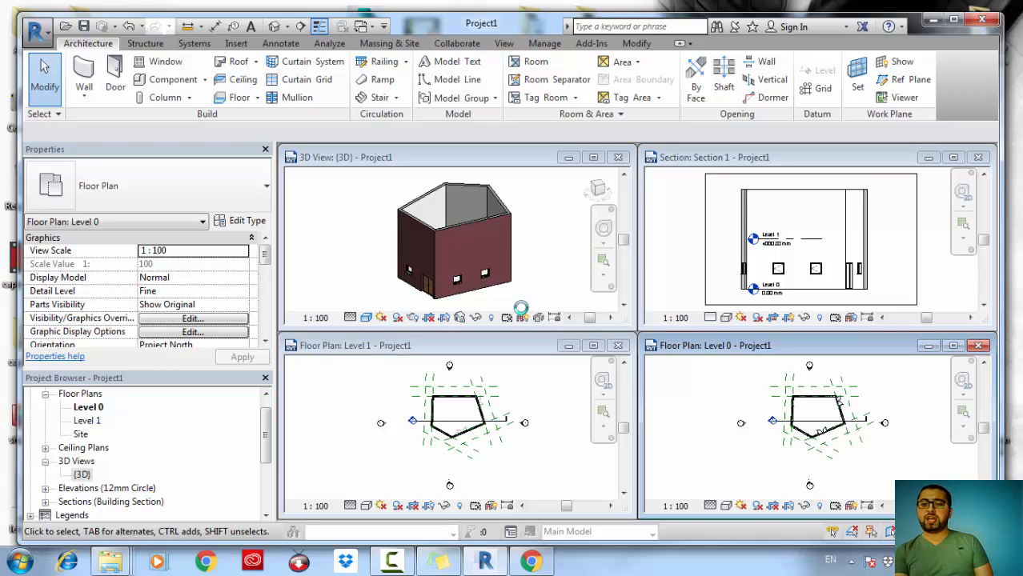
Select the left window of the top wall in the section and shift it along the wall towards the left corner in 3D.
scroll(778, 268, "up", 4)
middle_click_drag(778, 271, 750, 222)
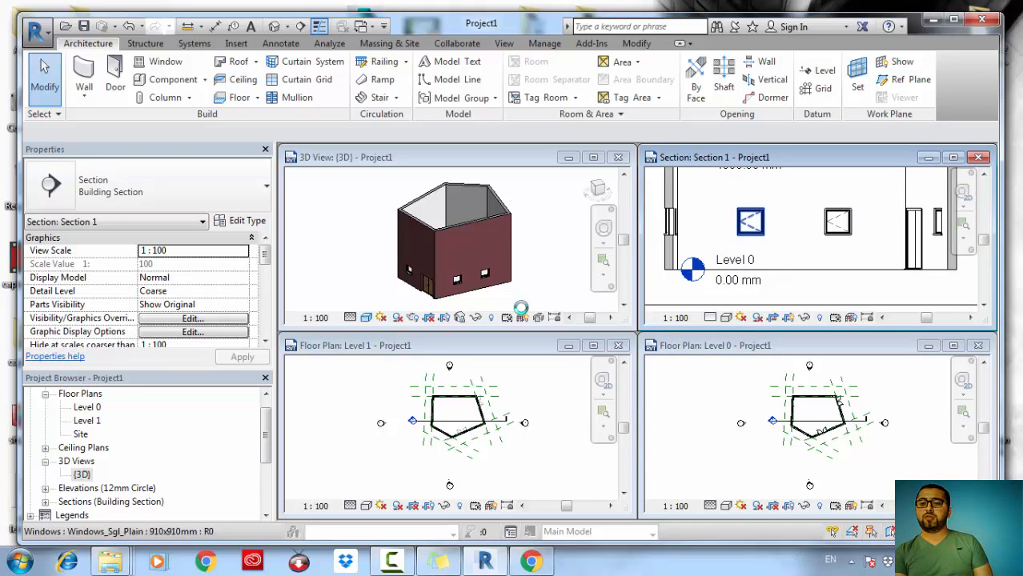
left_click(751, 222)
scroll(816, 405, "up", 5)
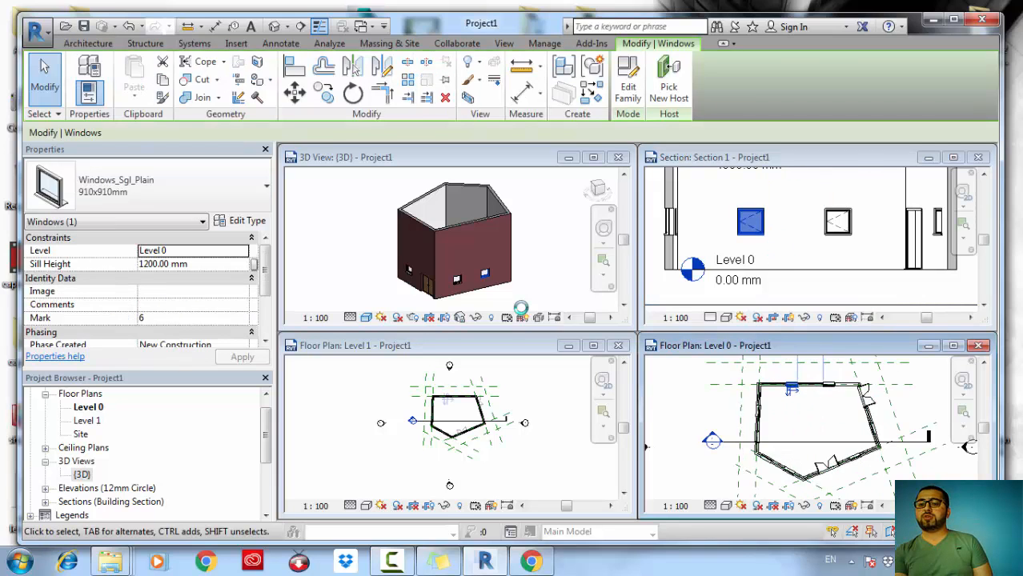
middle_click_drag(817, 405, 777, 411)
scroll(778, 410, "up", 3)
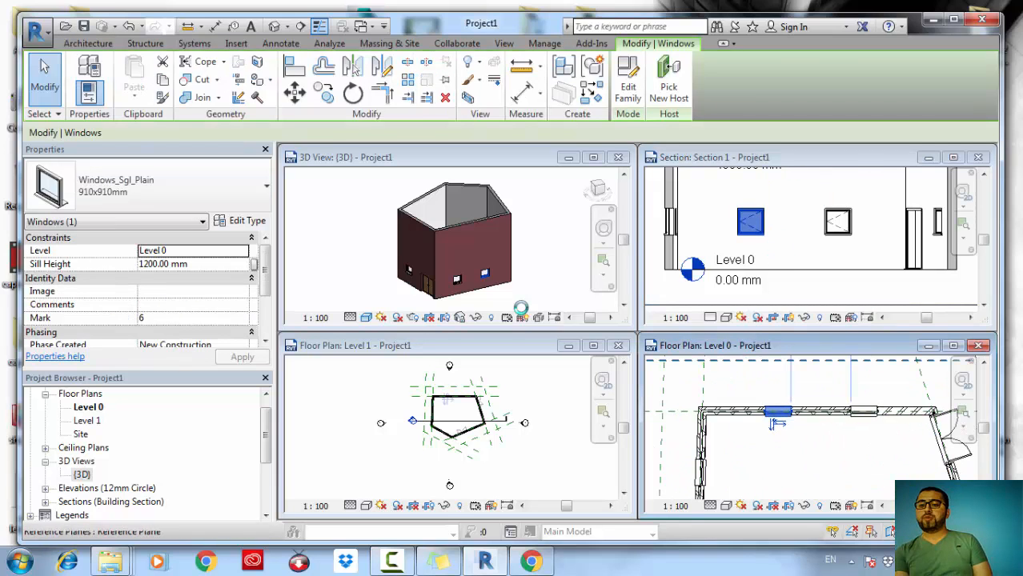
scroll(488, 274, "up", 5)
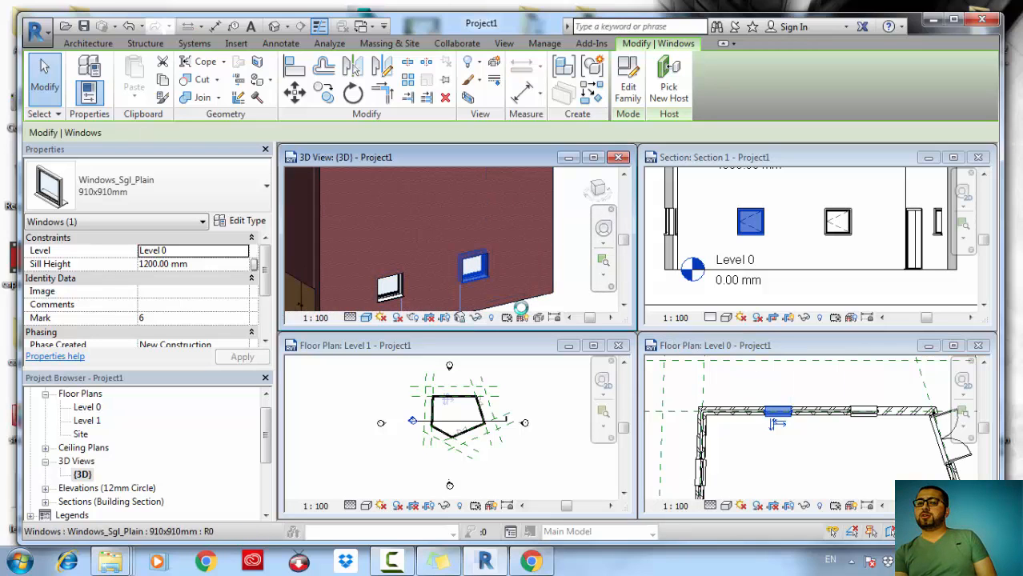
left_click_drag(473, 268, 506, 258)
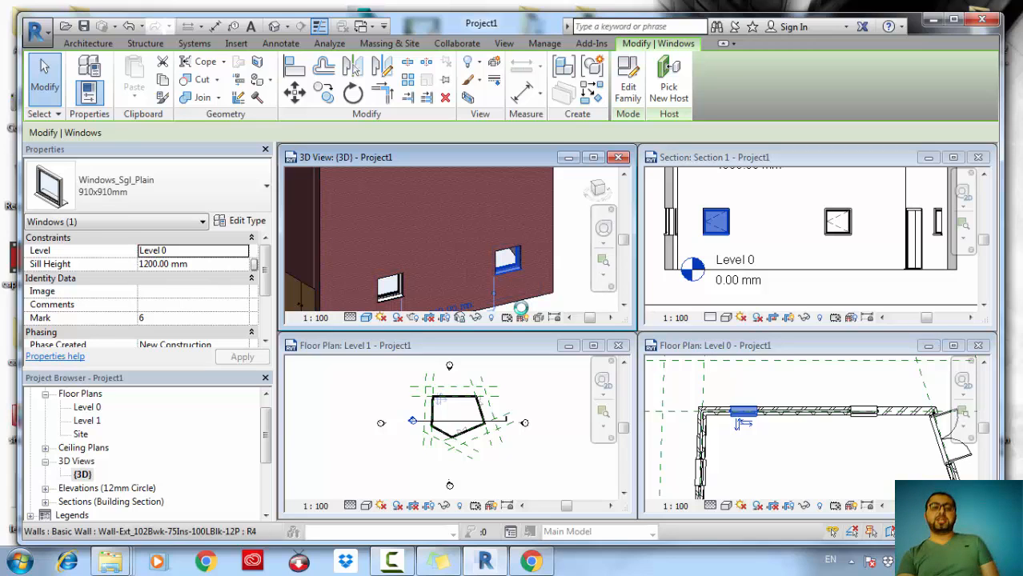
Change the selected window's type to 1360x1210mm and delete that window from the wall.
left_click(266, 186)
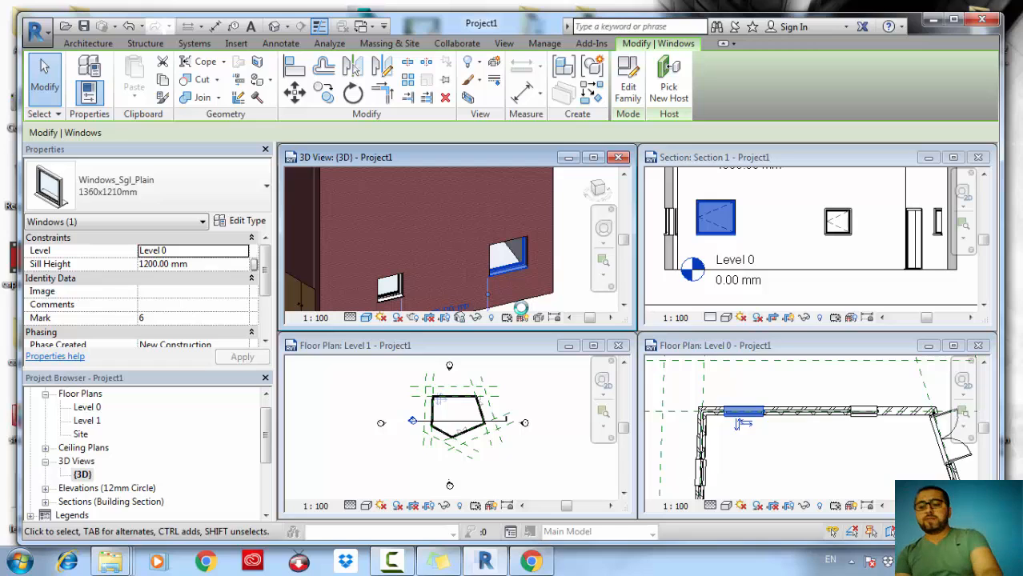
key("Escape")
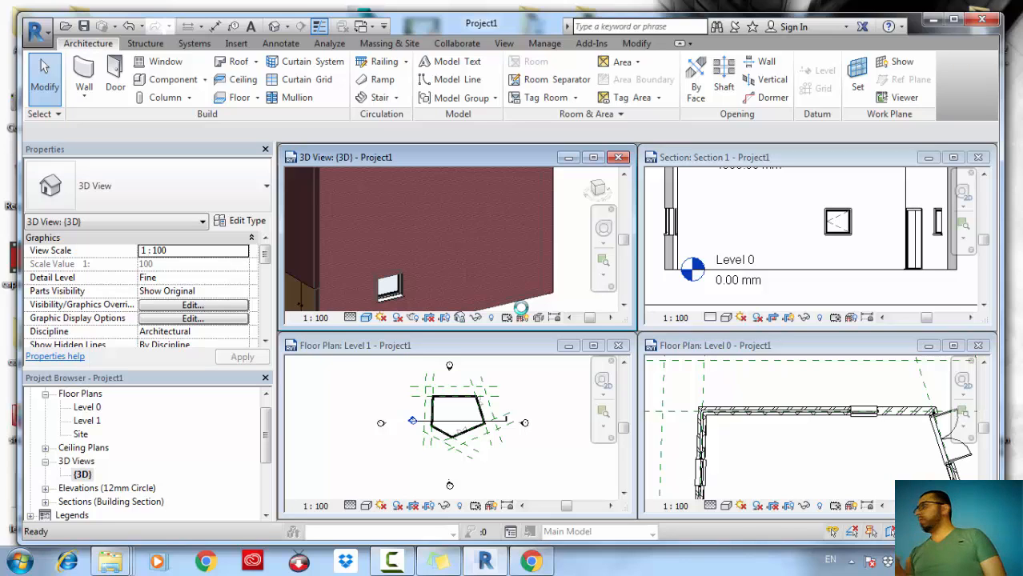
Start a new building-component schedule for the Windows category, named Window Schedule, in the New Construction phase.
left_click(503, 43)
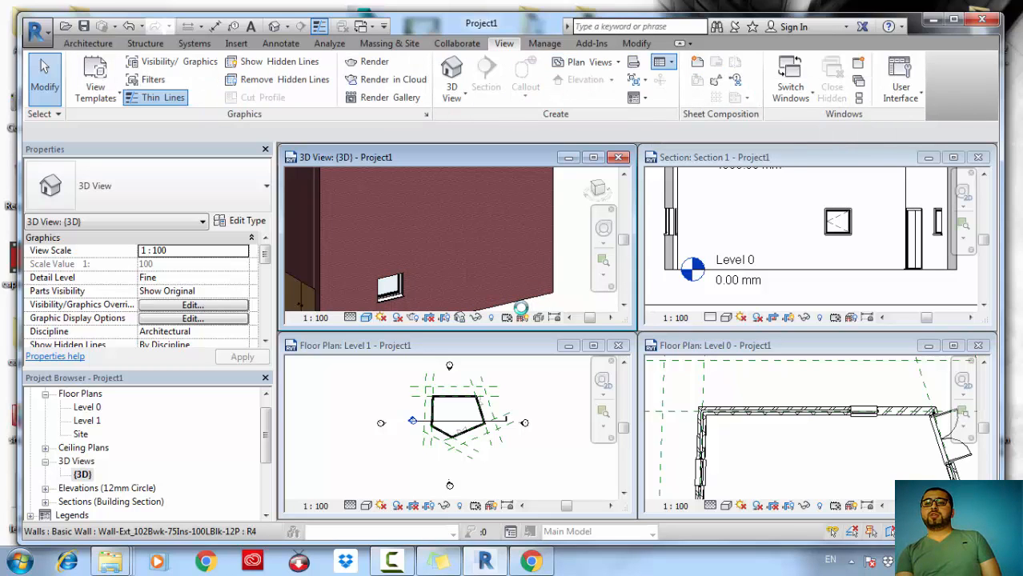
left_click(664, 62)
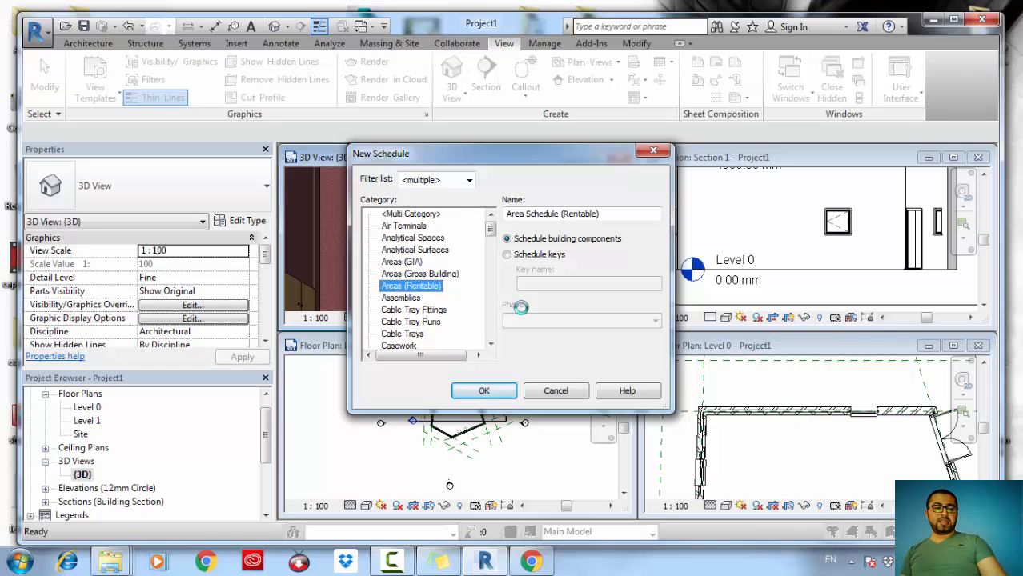
key("w")
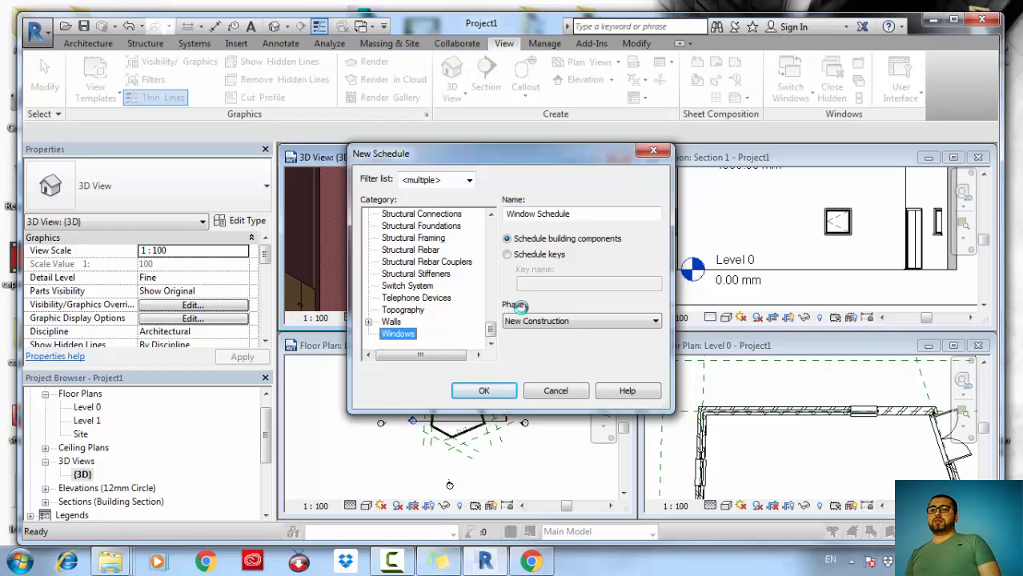
key("Return")
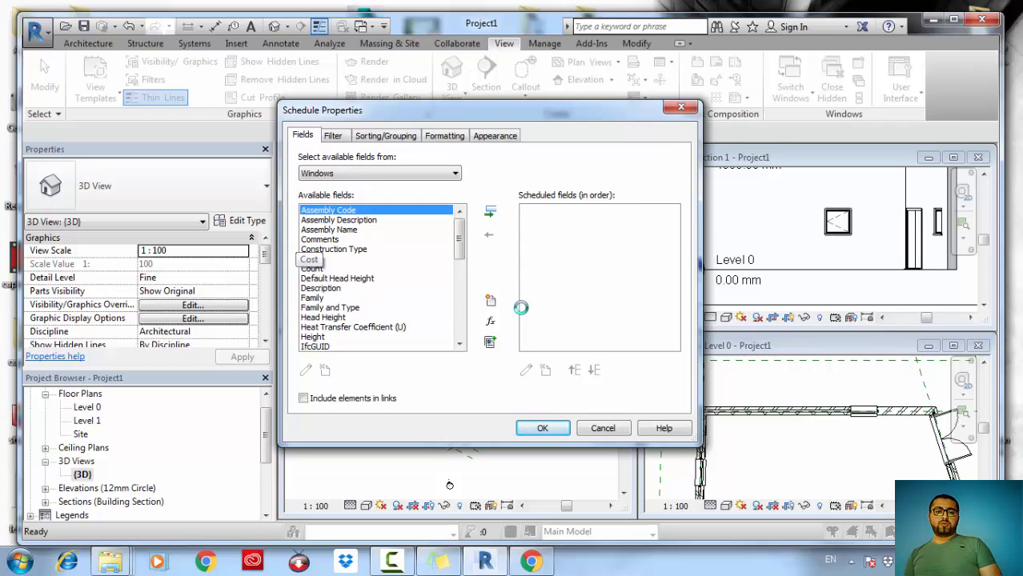
Add the Count, Family, Image and Level fields to the window schedule.
left_click(312, 268)
left_click(490, 212)
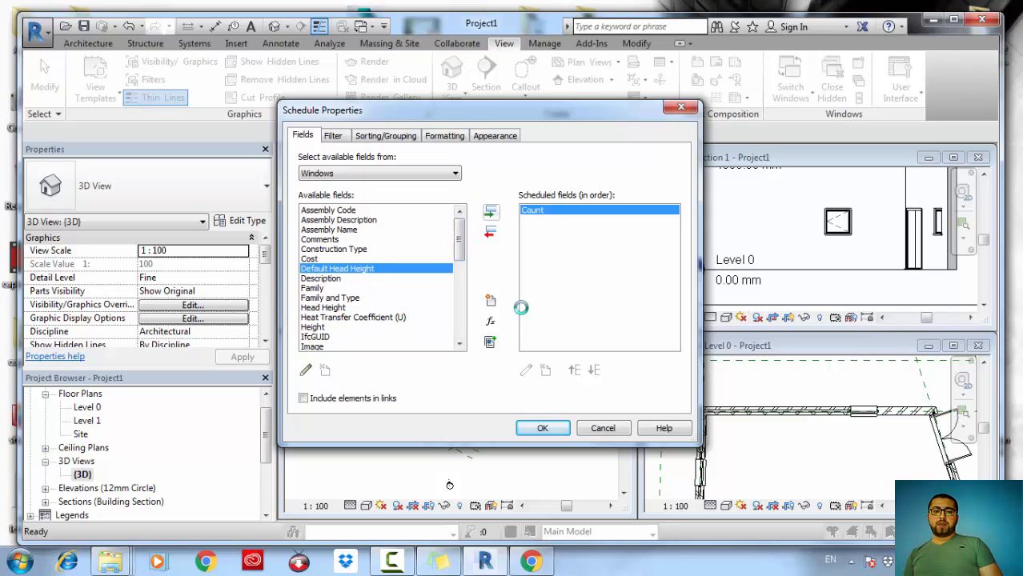
left_click(312, 287)
left_click(490, 211)
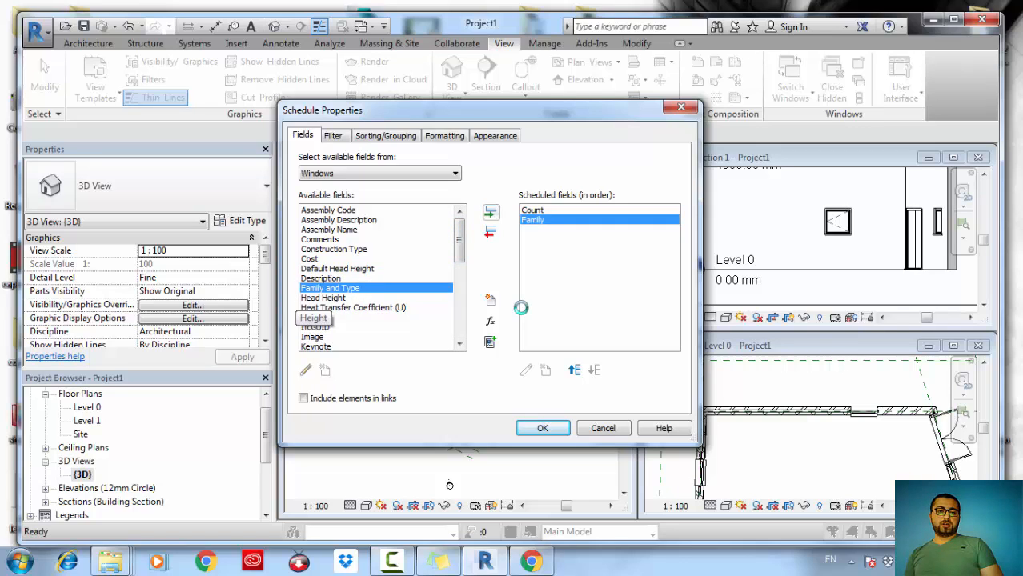
left_click(312, 337)
left_click(490, 211)
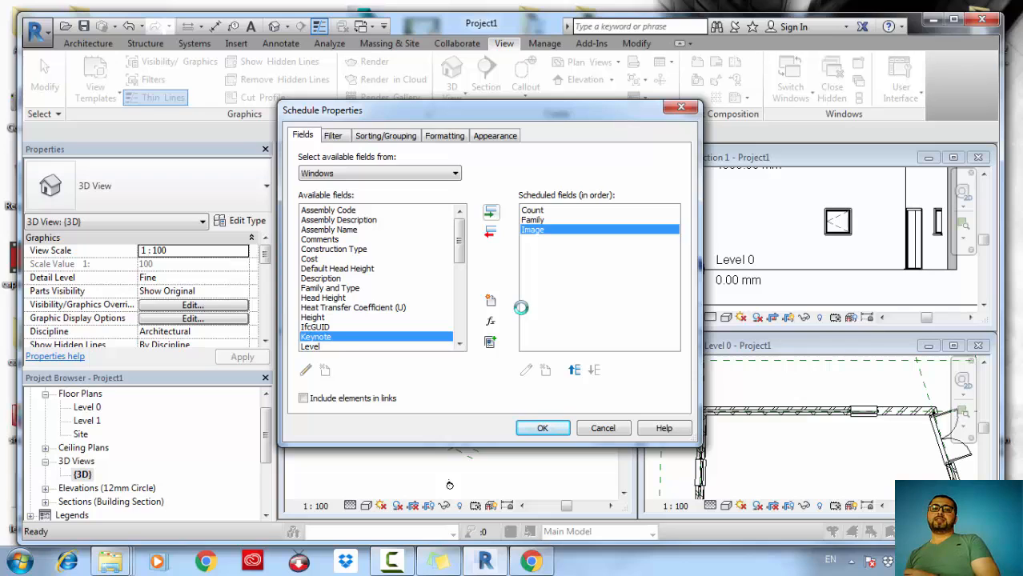
left_click(310, 347)
left_click(490, 212)
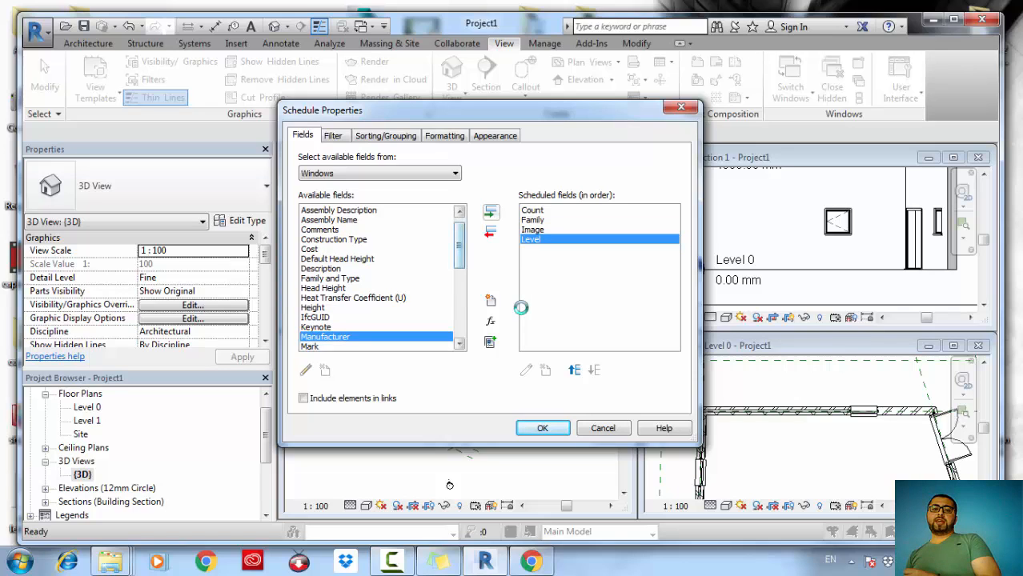
Add the Sill Height, Width and Height fields to the window schedule.
left_click_drag(459, 245, 458, 306)
left_click(322, 317)
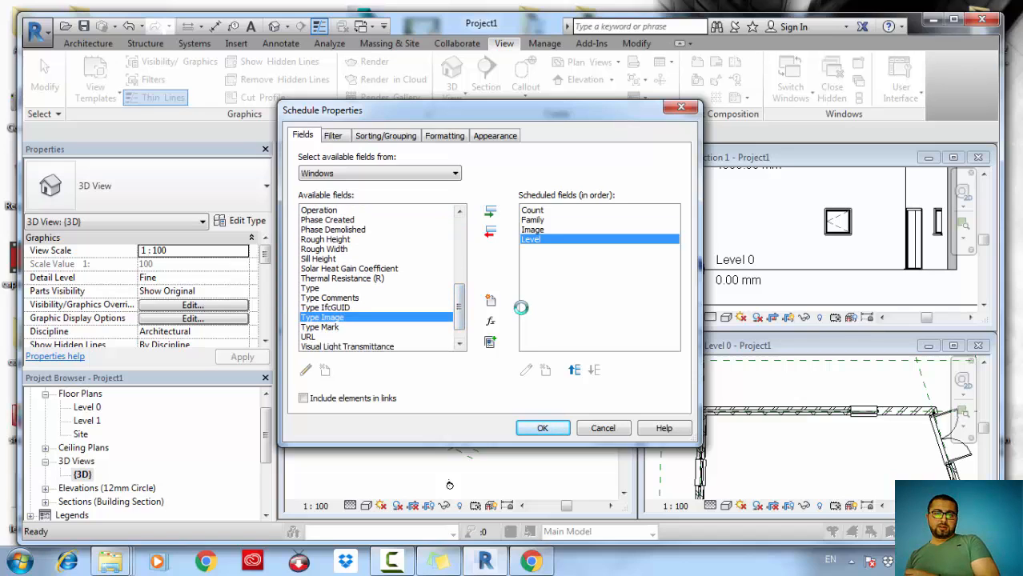
left_click(318, 259)
left_click(490, 212)
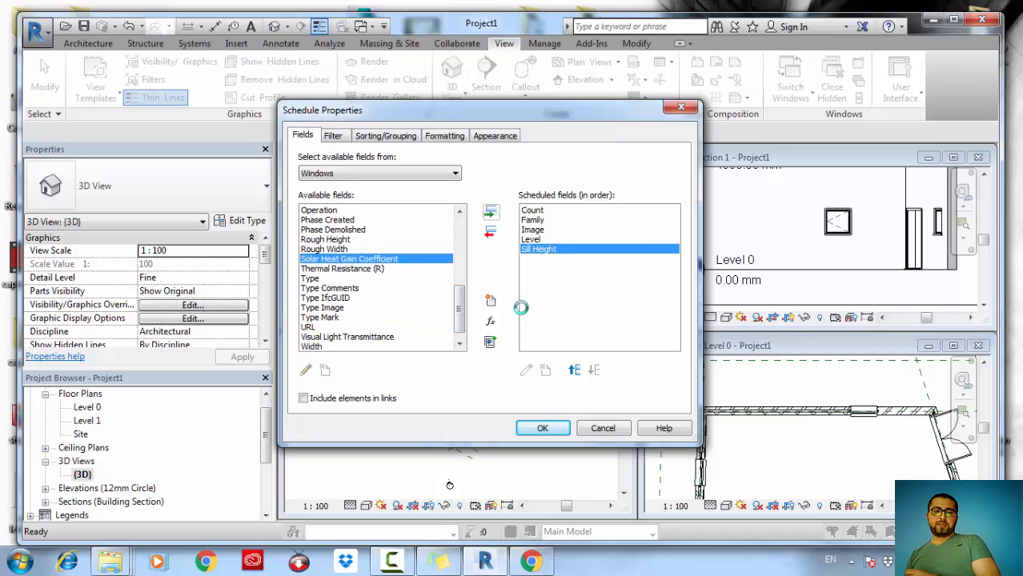
left_click(319, 317)
scroll(376, 320, "down", 1)
left_click(311, 337)
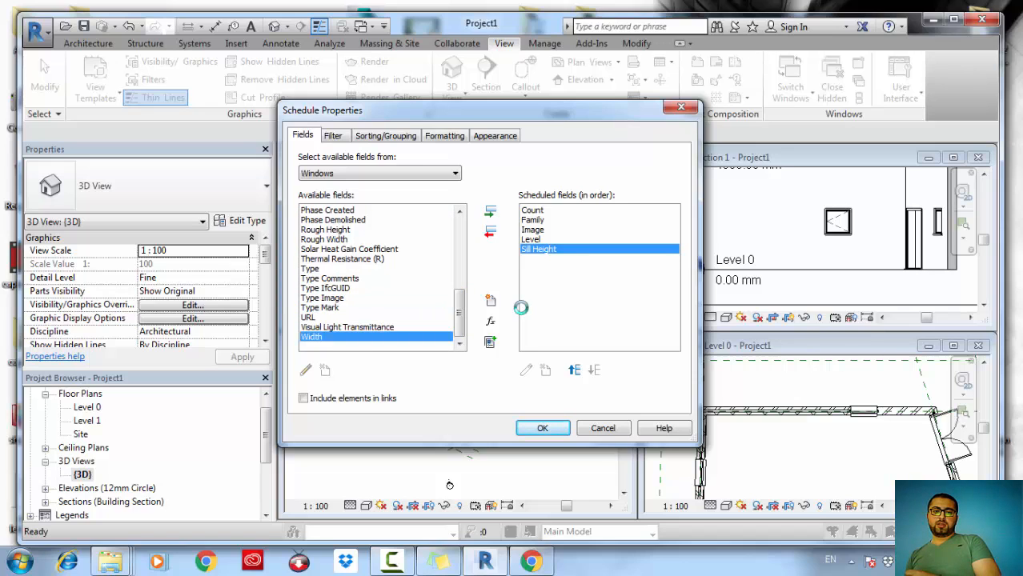
left_click(490, 212)
left_click(349, 258)
scroll(520, 307, "up", 4)
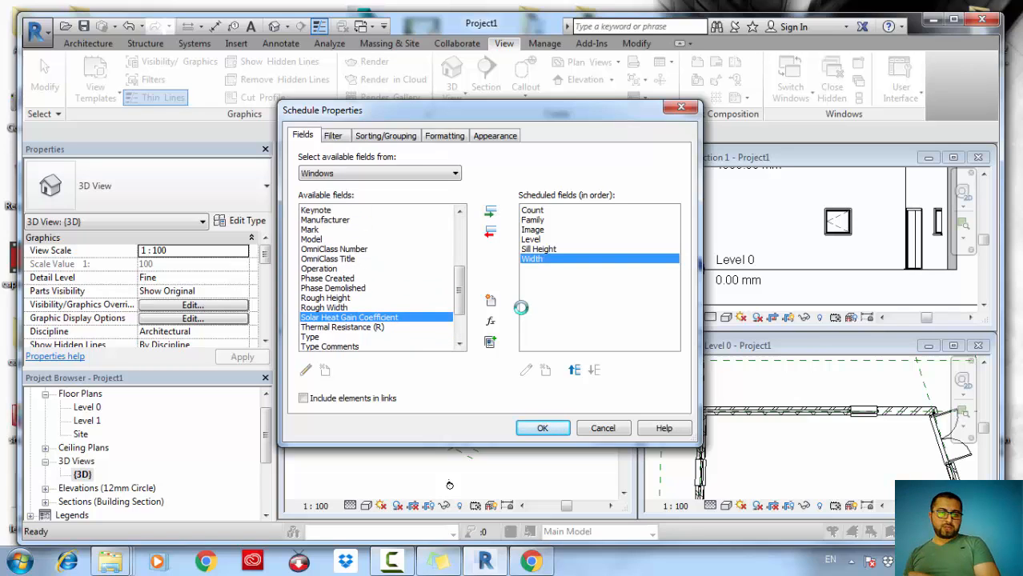
left_click(312, 249)
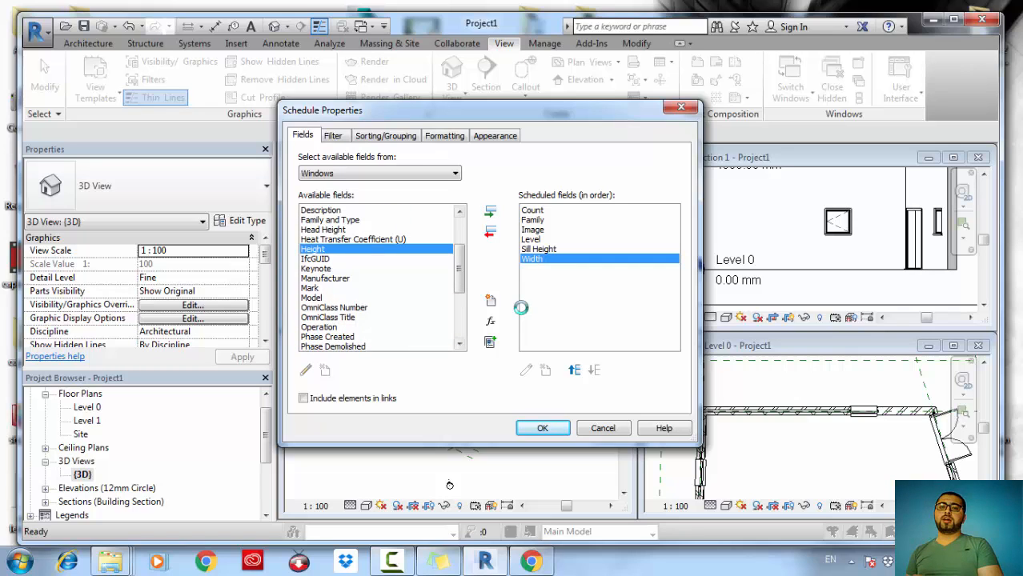
left_click(490, 212)
Reorder the scheduled fields so Family comes before Count, and create the window schedule.
left_click(532, 219)
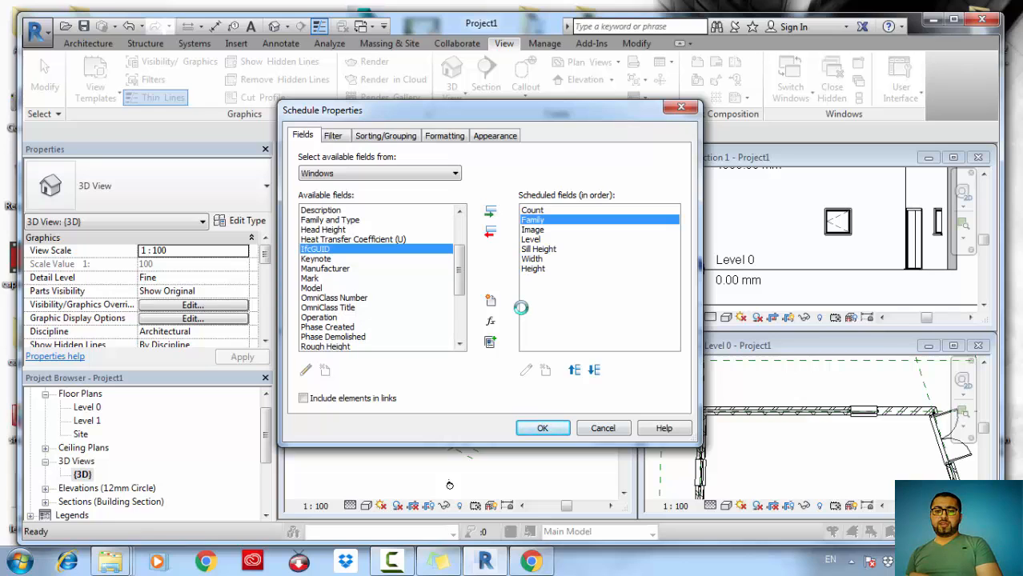
left_click(574, 369)
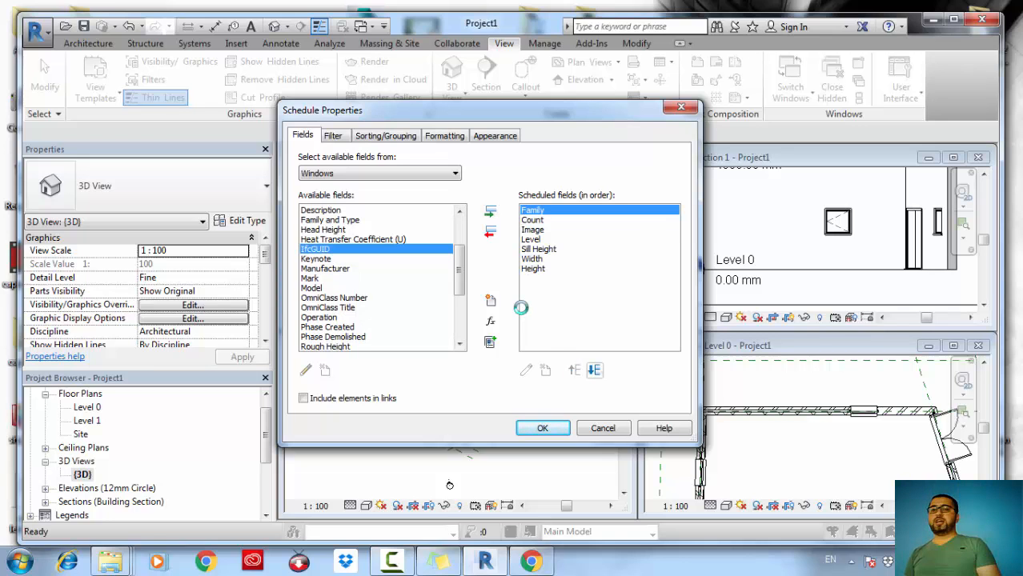
key("Return")
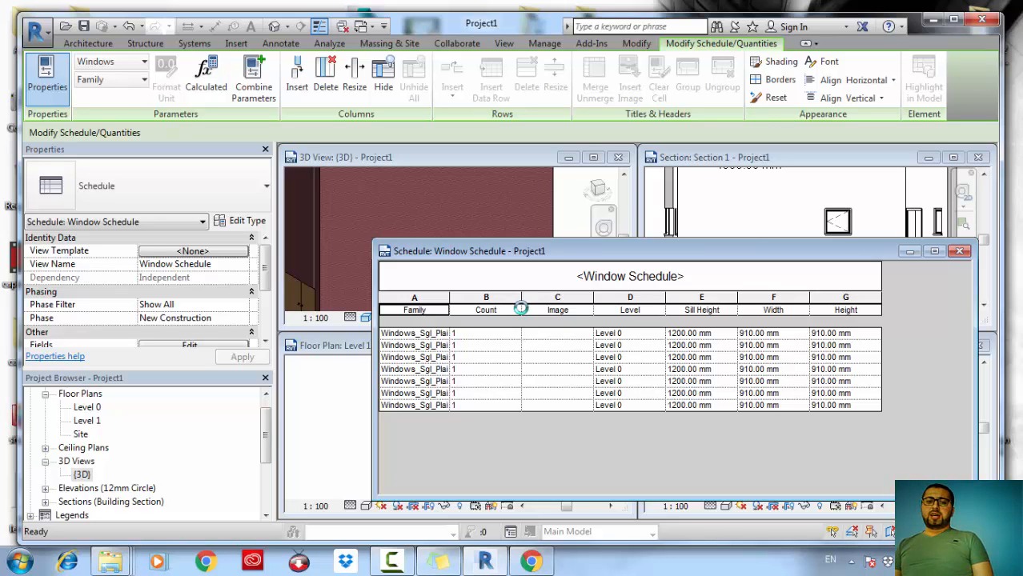
Turn on grand totals with title, count, and totals in the window schedule's sorting and grouping settings.
left_click_drag(264, 267, 264, 310)
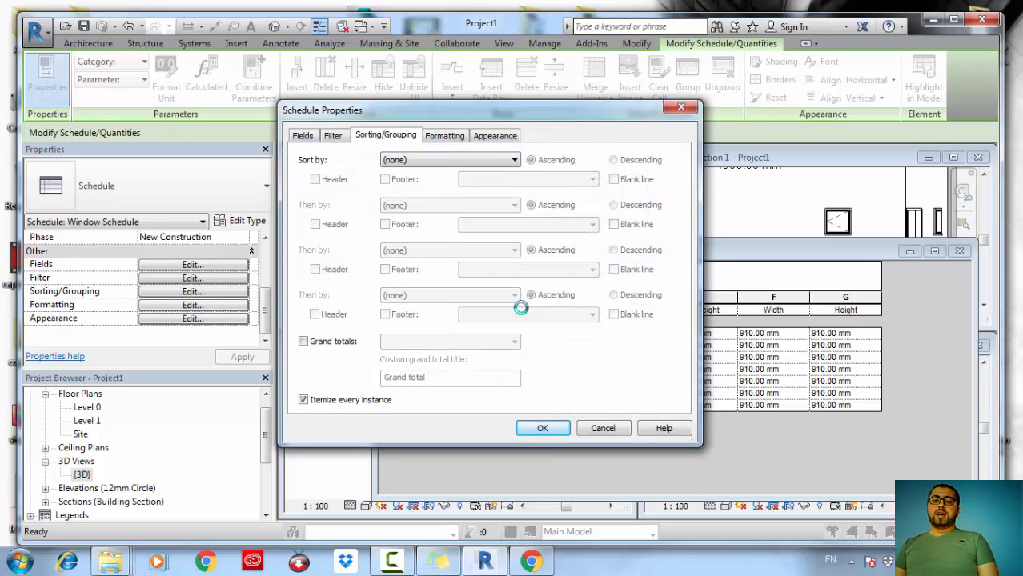
left_click(303, 341)
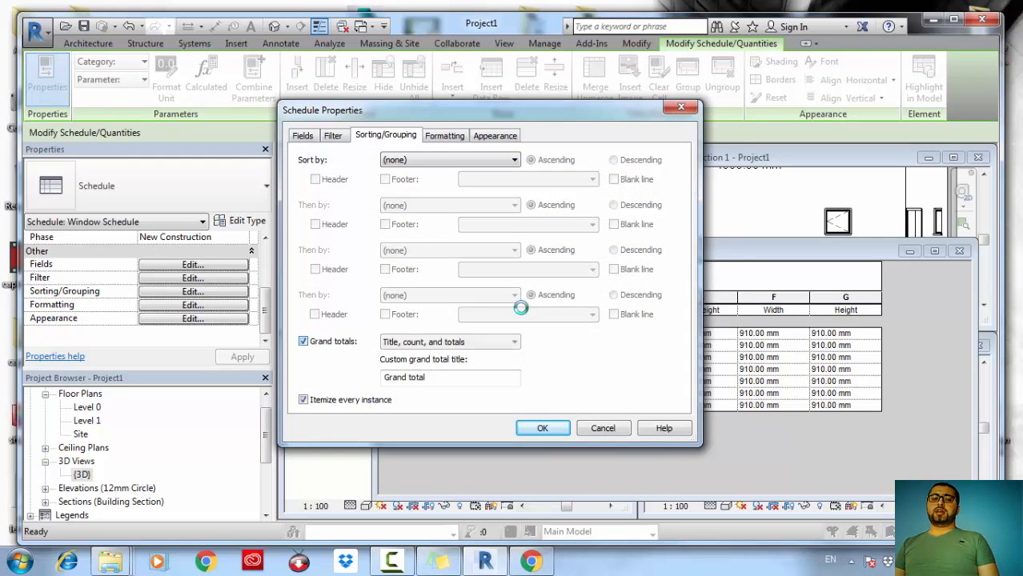
left_click(542, 428)
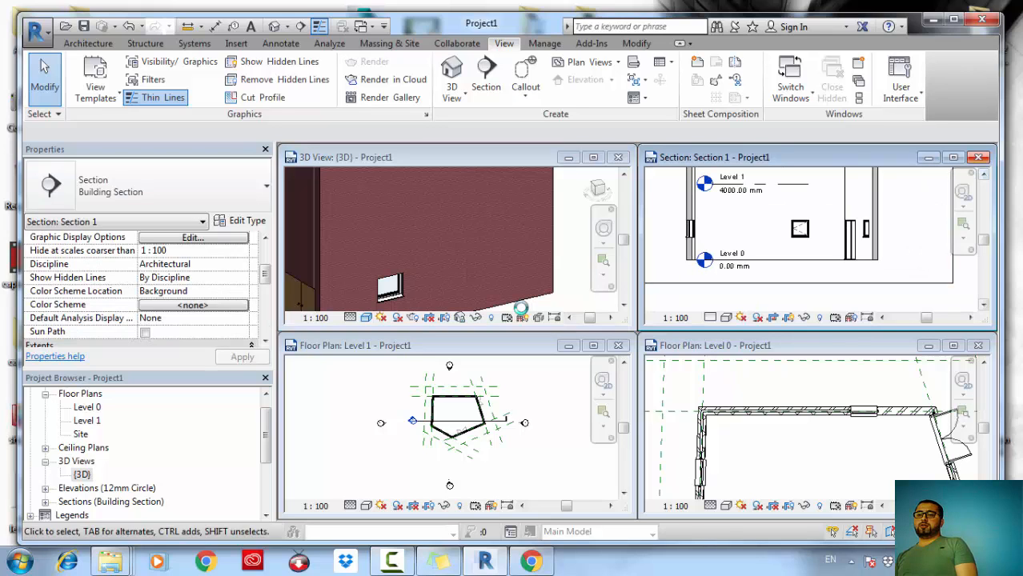
Close the Section 1, 3D and Level 1 floor plan views.
left_click(977, 156)
left_click(617, 157)
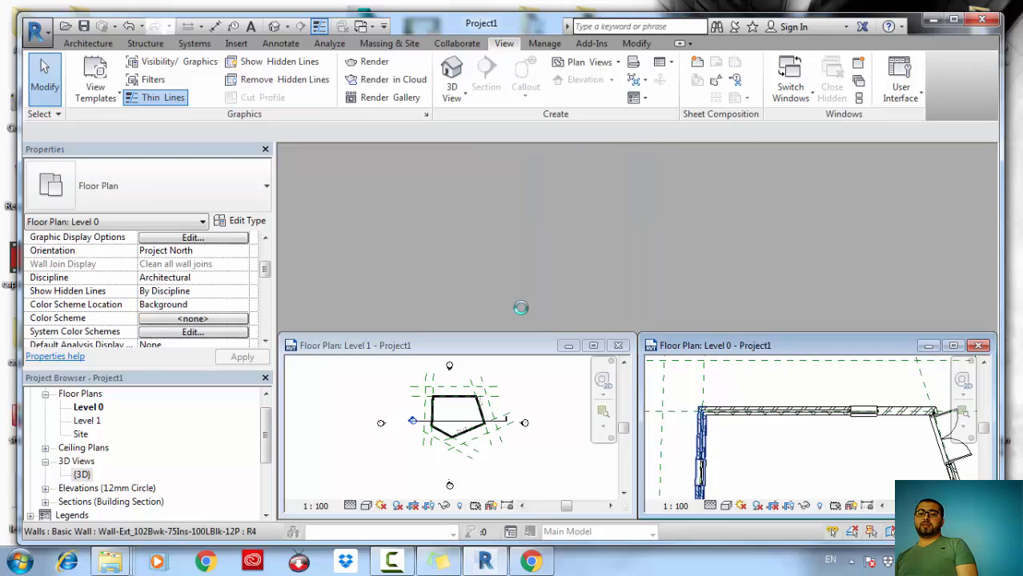
left_click(618, 345)
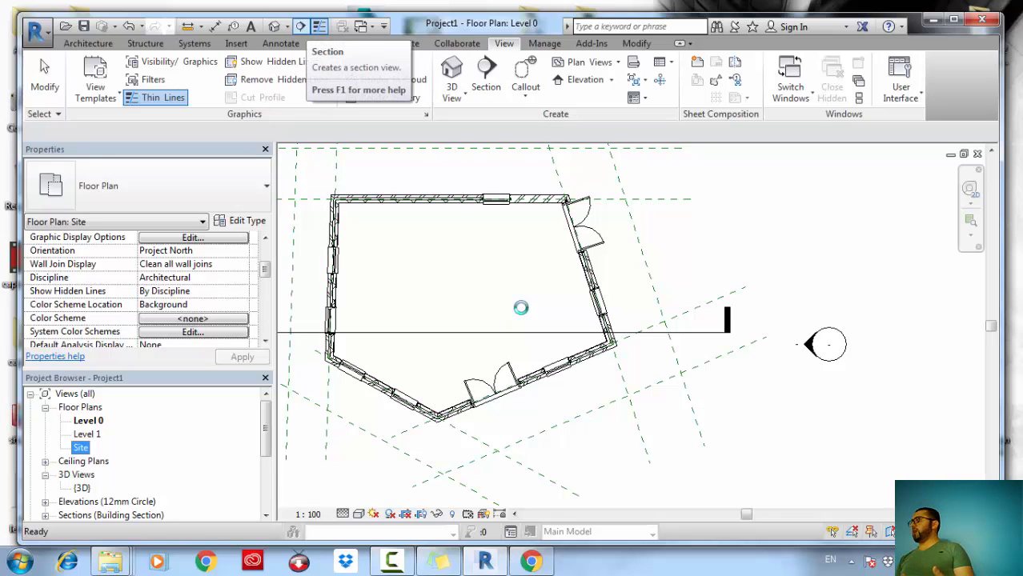
Open the East elevation view from the project's elevations.
left_click(521, 307)
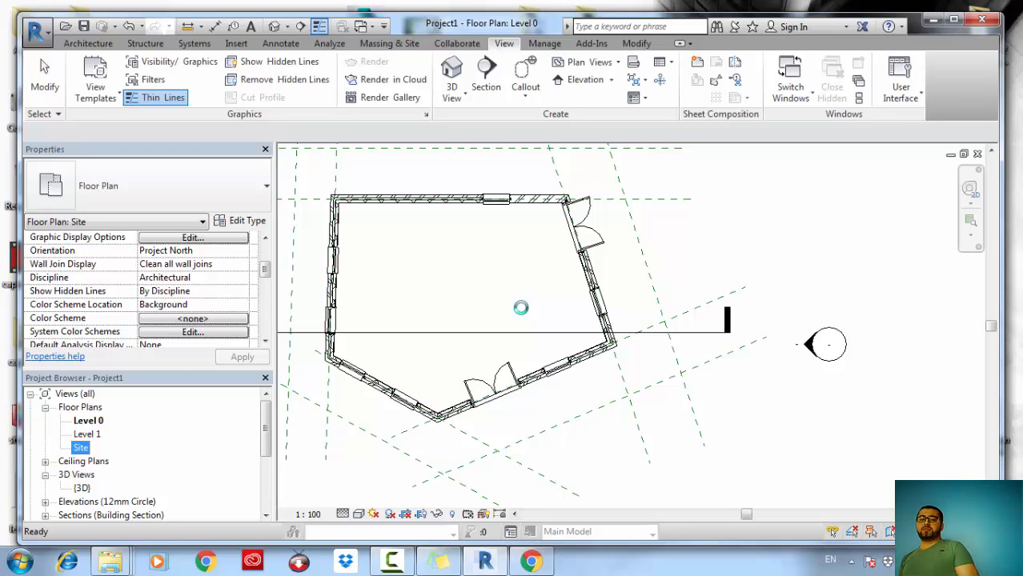
left_click_drag(265, 428, 265, 460)
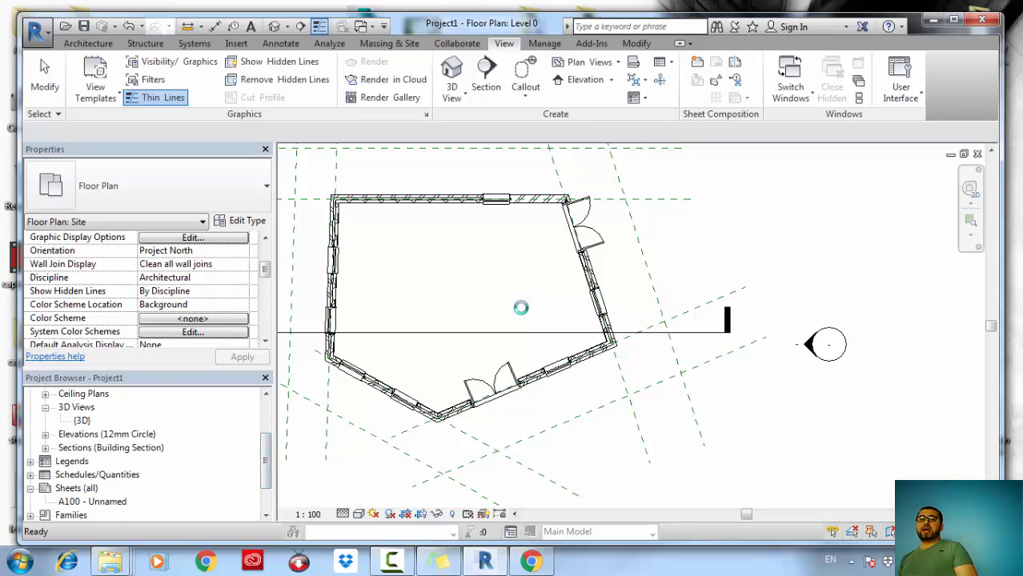
left_click(45, 434)
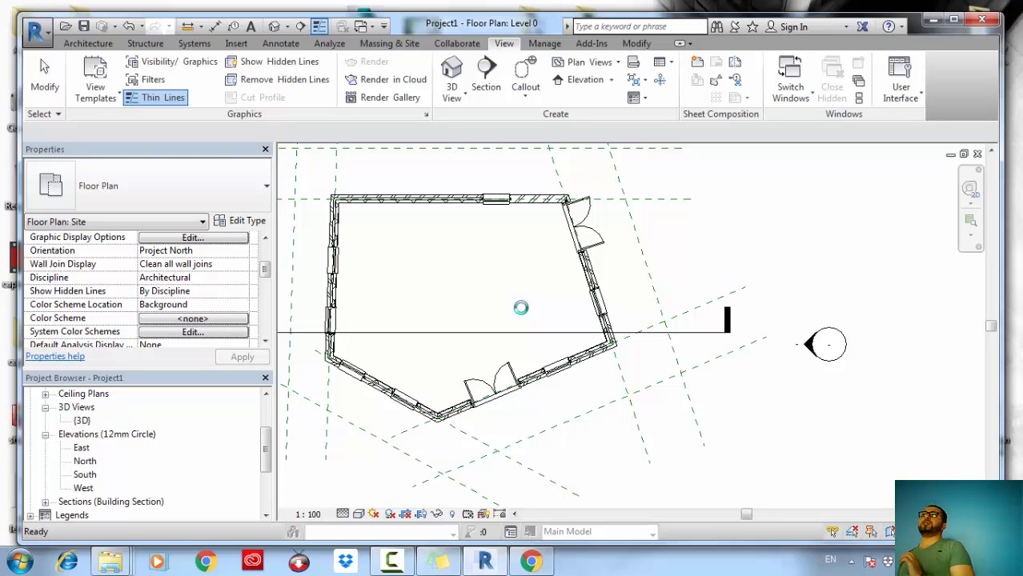
double_click(81, 447)
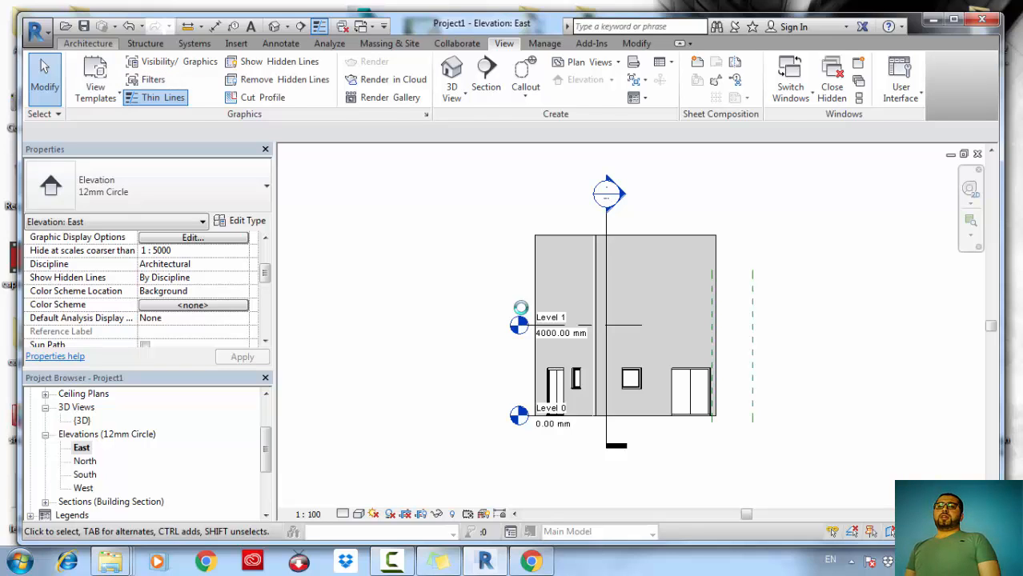
Dismiss the save reminder and draw a new level across the building at an elevation of about 7400 mm.
left_click(88, 43)
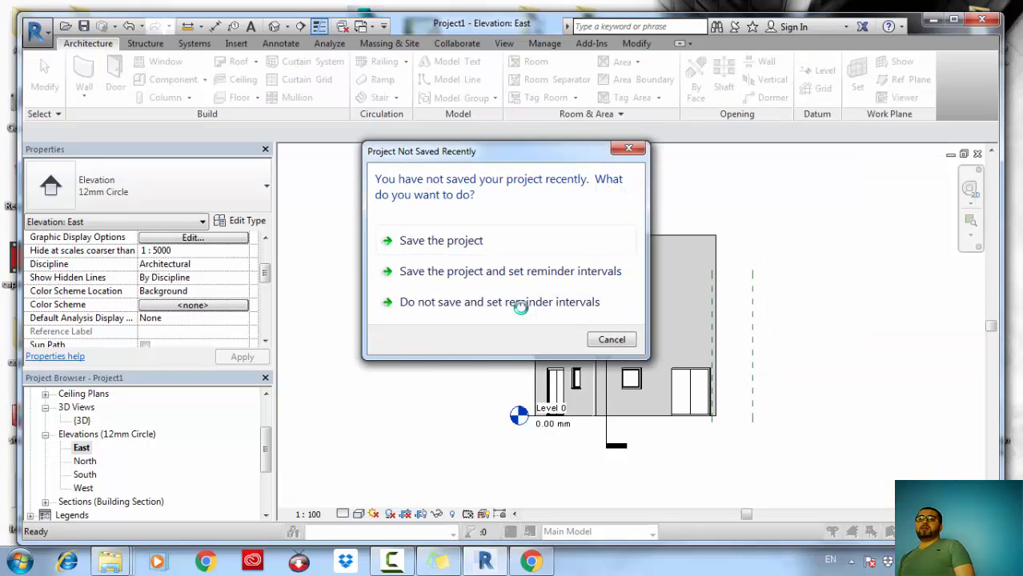
left_click(520, 303)
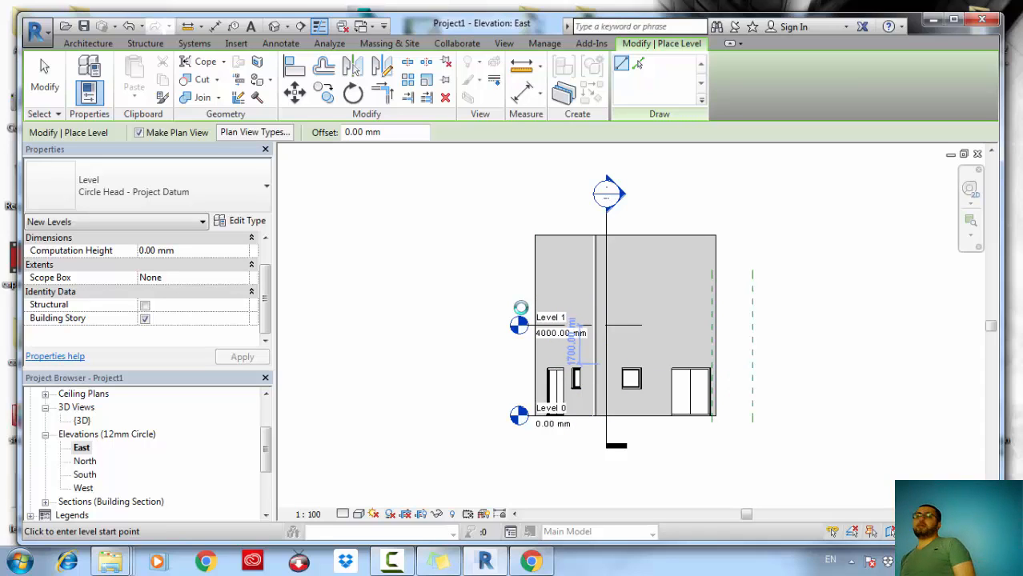
scroll(520, 308, "up", 2)
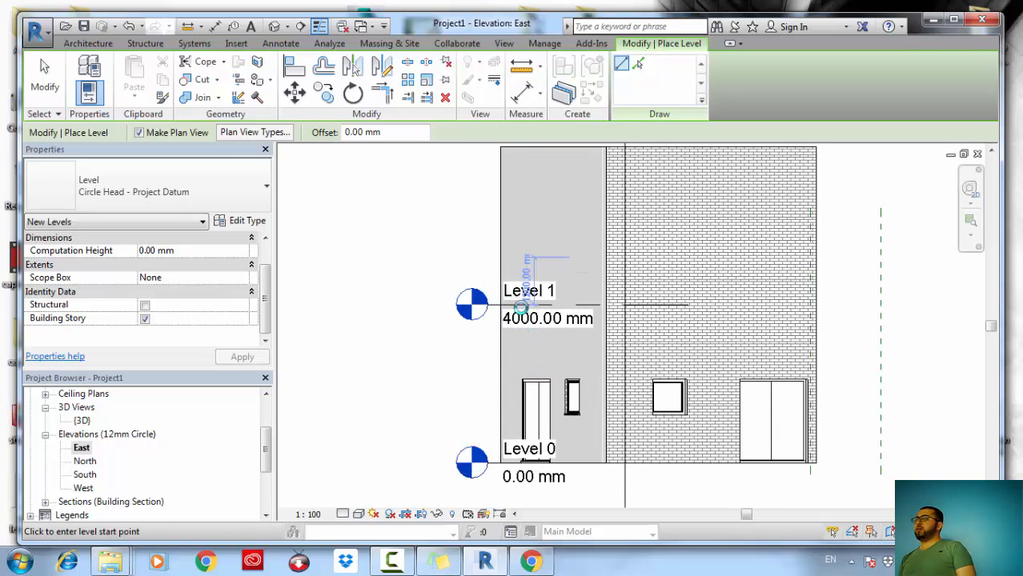
middle_click_drag(521, 308, 521, 335)
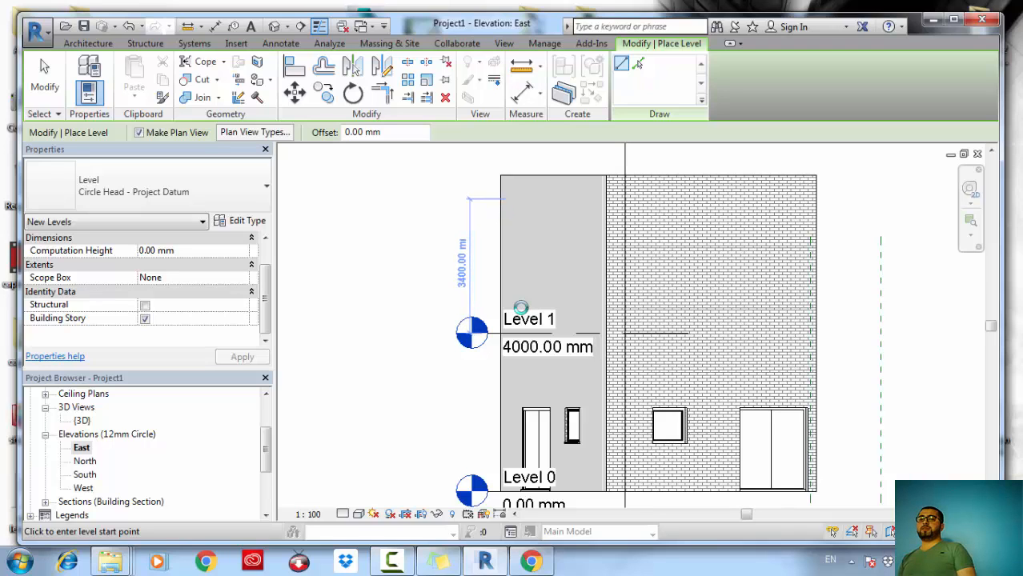
left_click(516, 198)
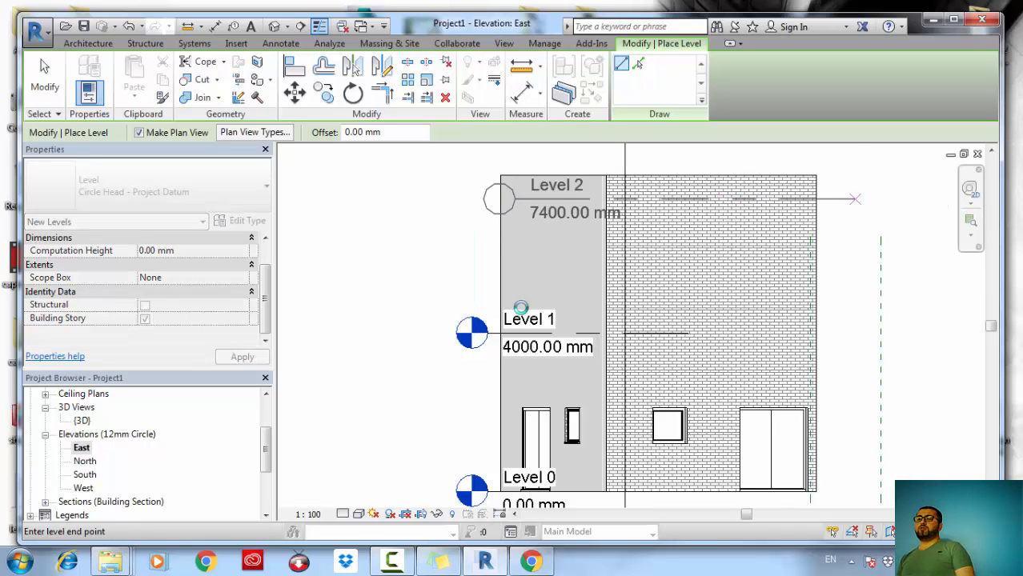
left_click(855, 198)
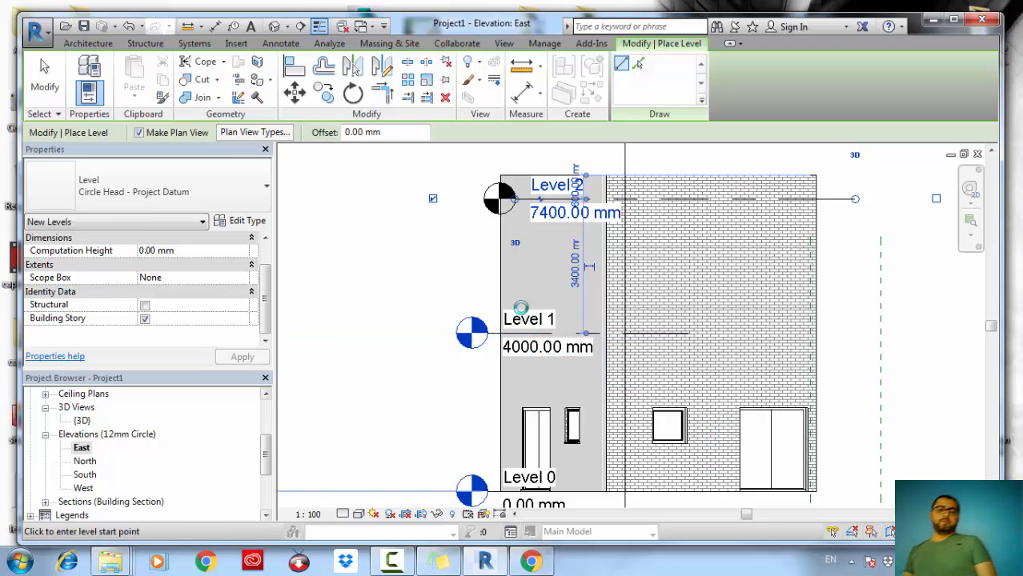
key("Escape")
key("Escape")
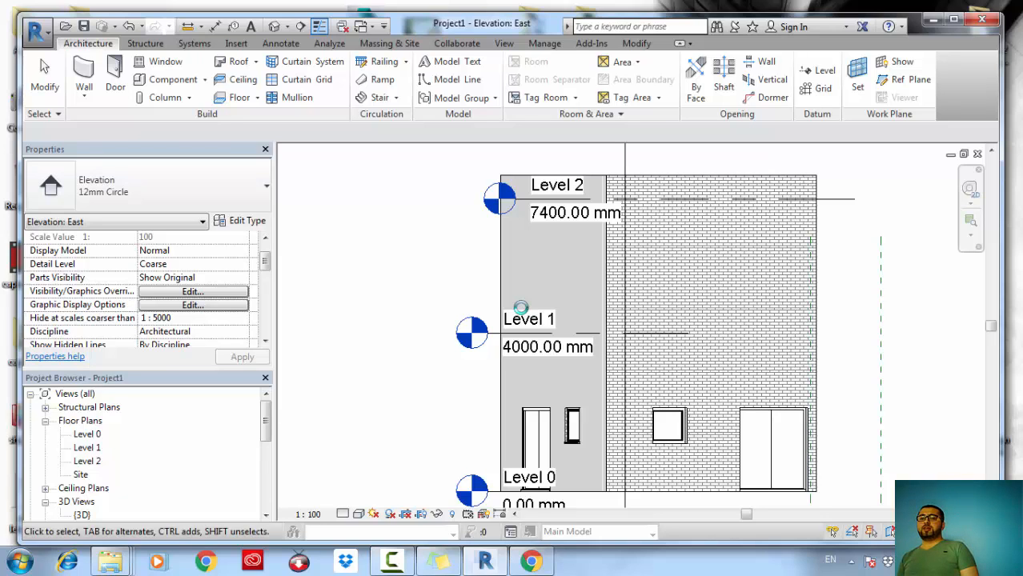
Draw another level above the building at an elevation of about 12600 mm.
scroll(520, 307, "down", 2)
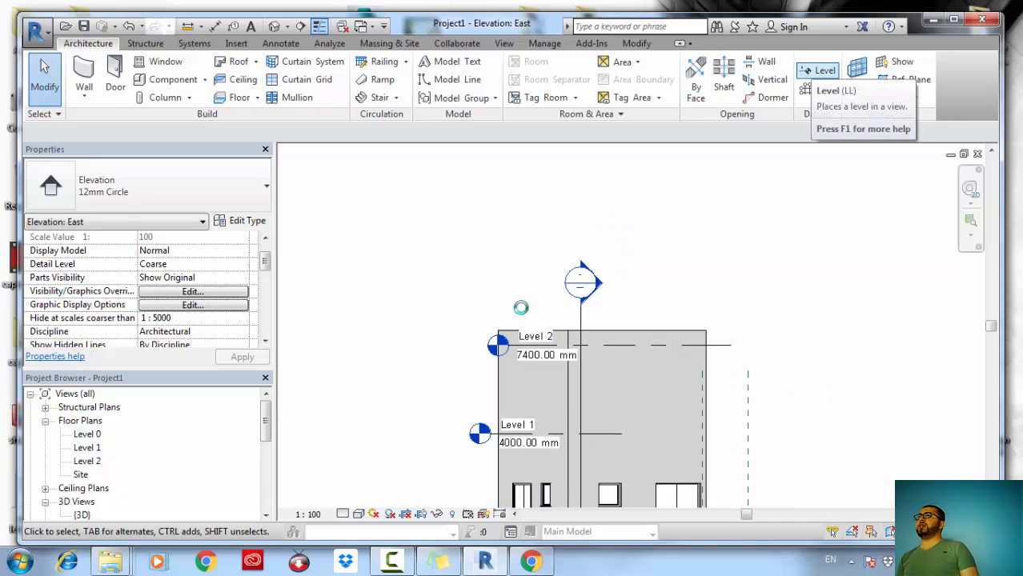
left_click(820, 72)
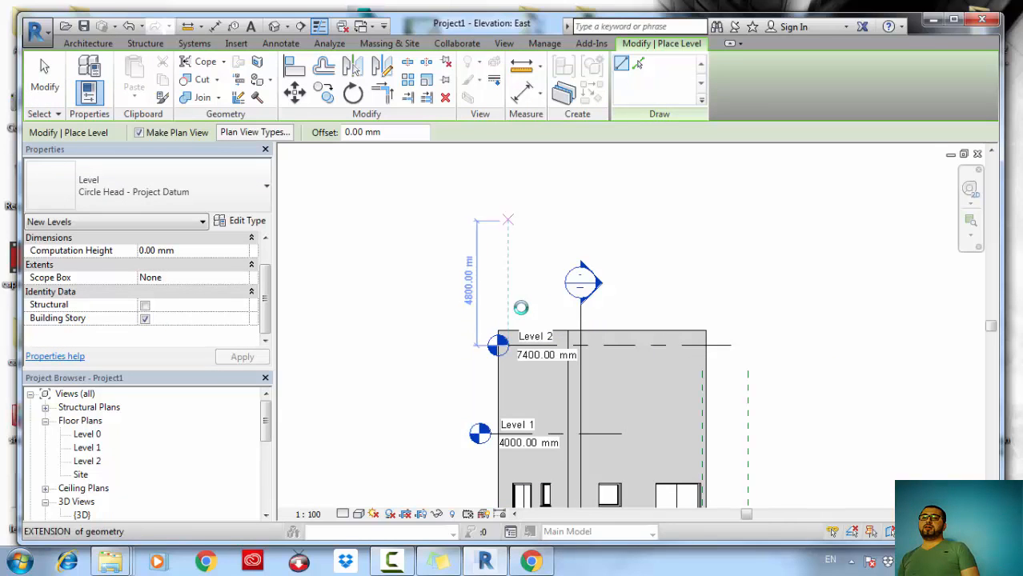
left_click(509, 210)
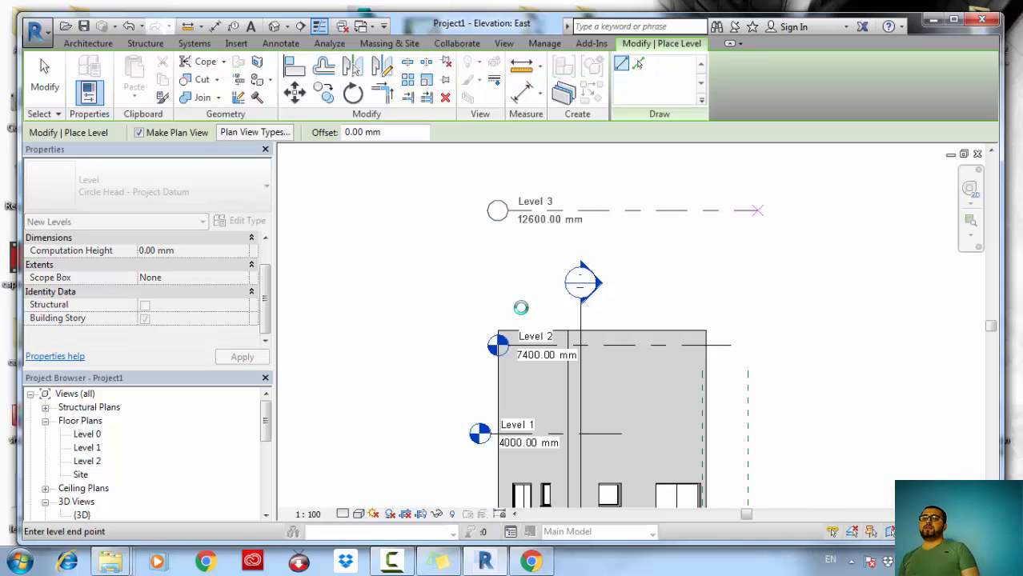
left_click(738, 211)
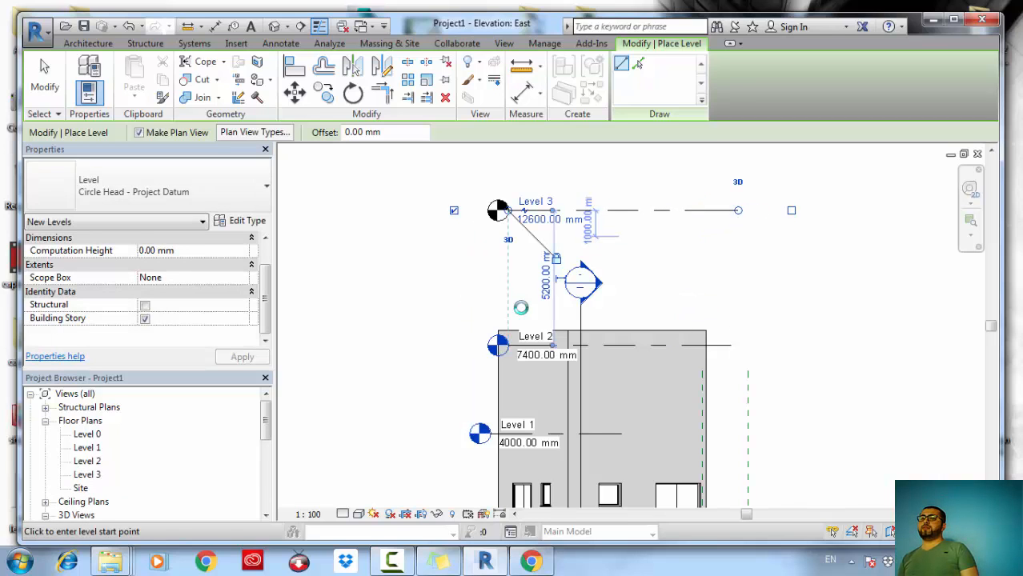
middle_click_drag(608, 236, 634, 277)
key("Escape")
key("Escape")
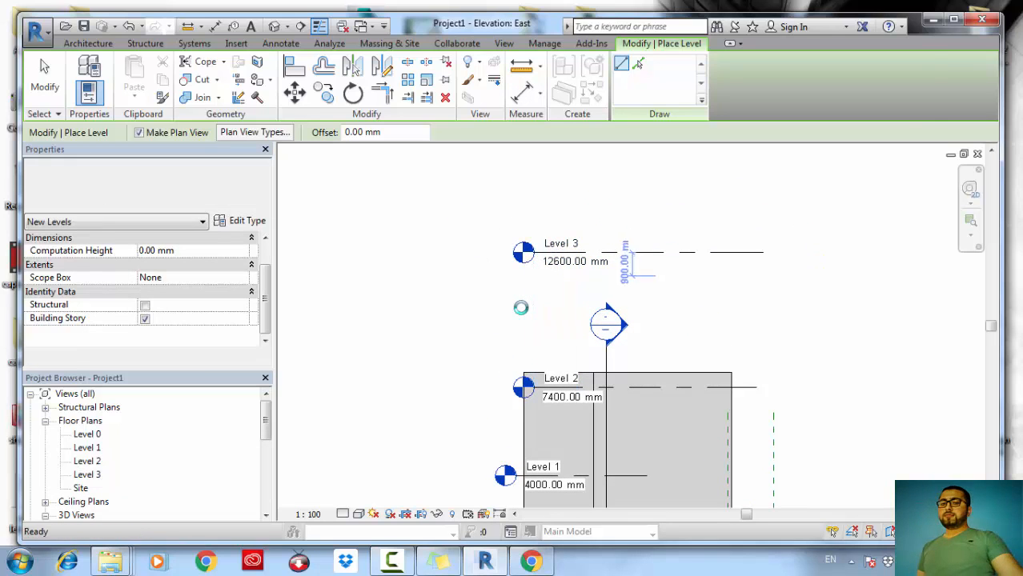
Set the elevation of Level 1 to 3500 mm.
scroll(521, 307, "down", 1)
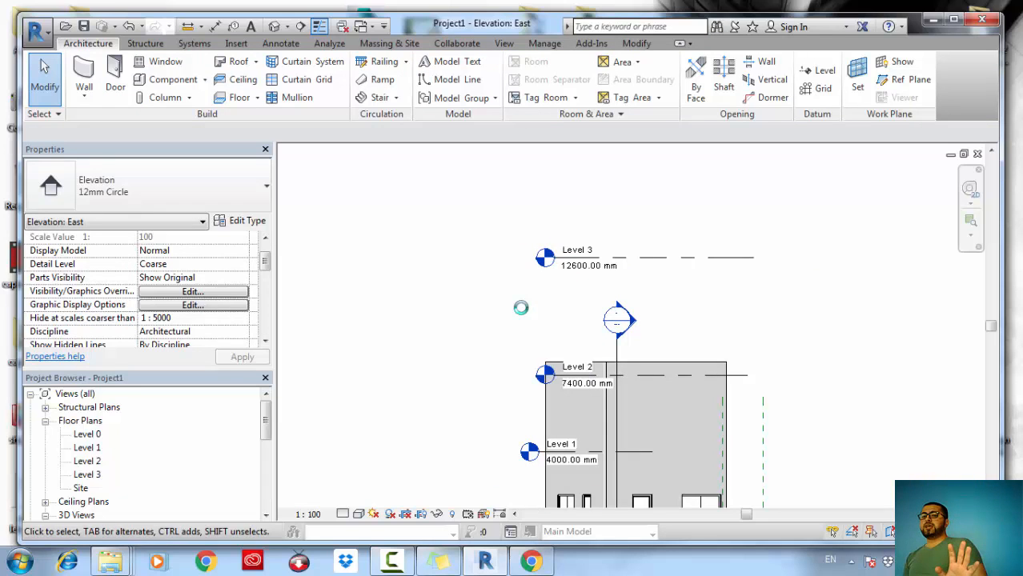
middle_click_drag(521, 308, 551, 223)
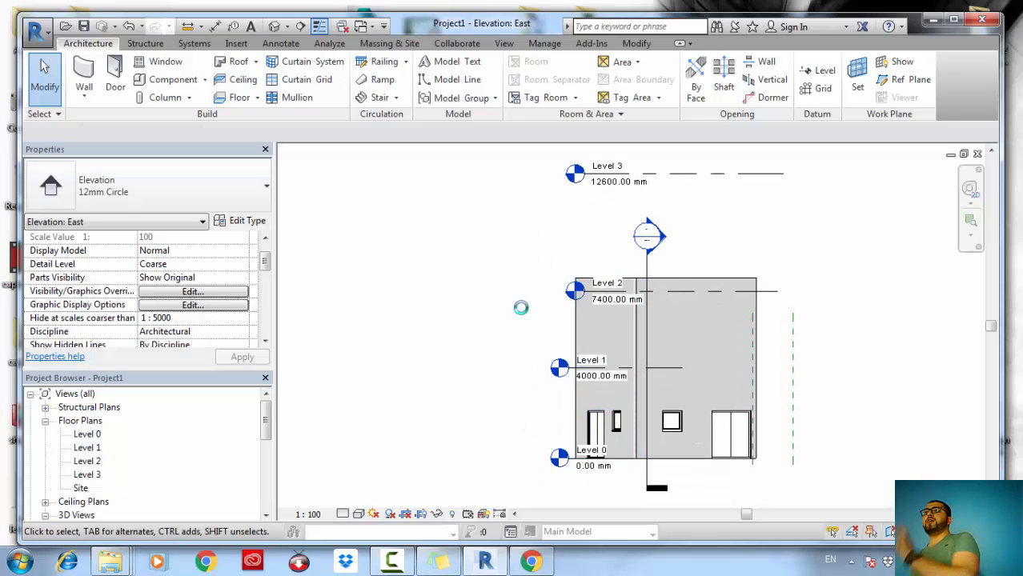
scroll(619, 350, "up", 2)
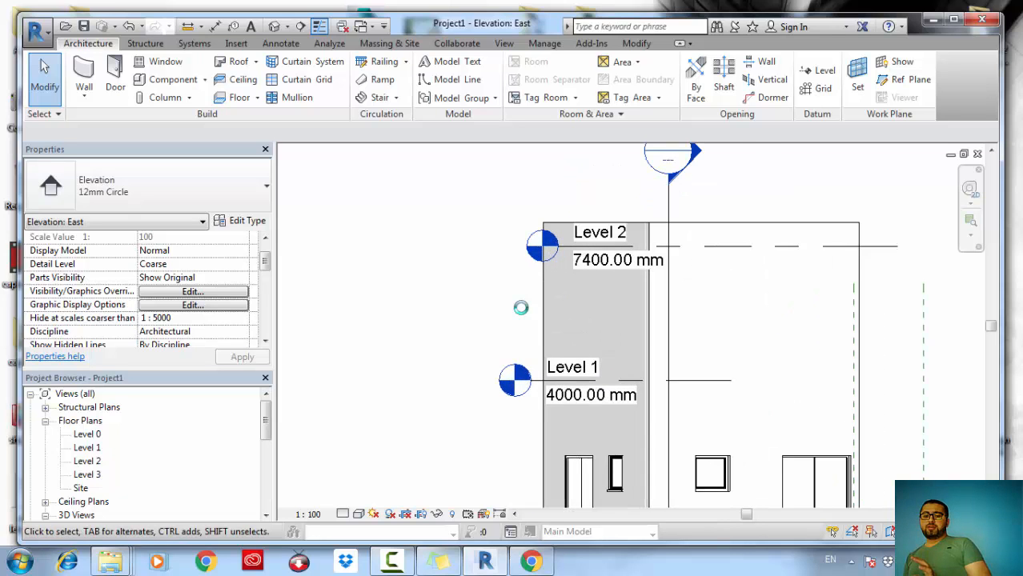
left_click(592, 395)
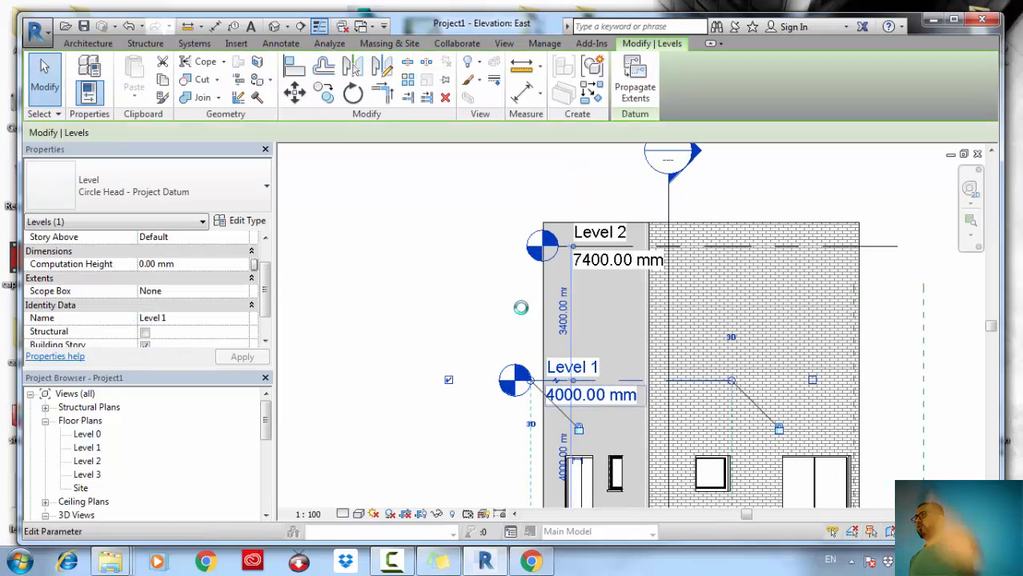
middle_click_drag(570, 403, 583, 324)
scroll(583, 324, "up", 1)
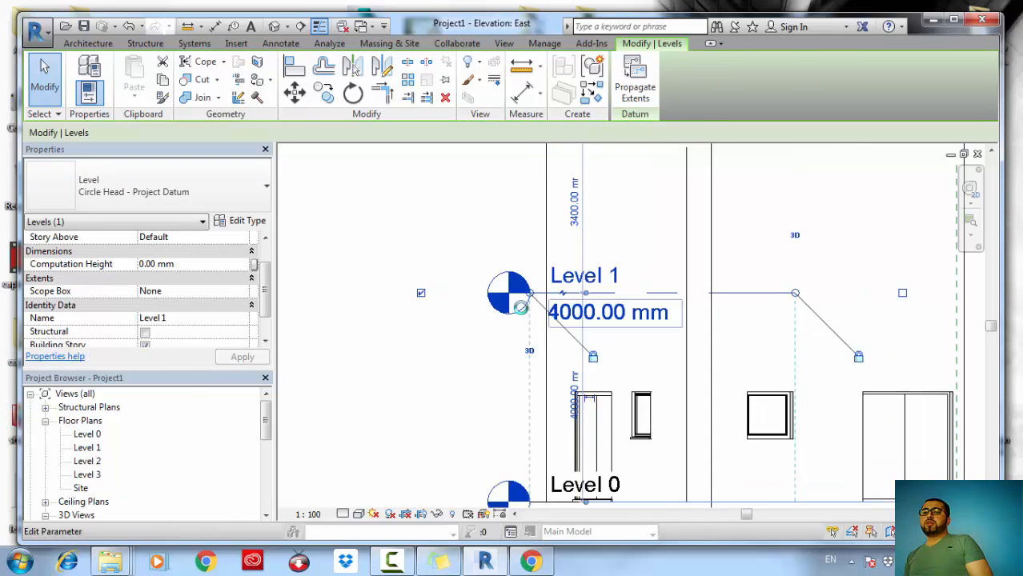
left_click(583, 316)
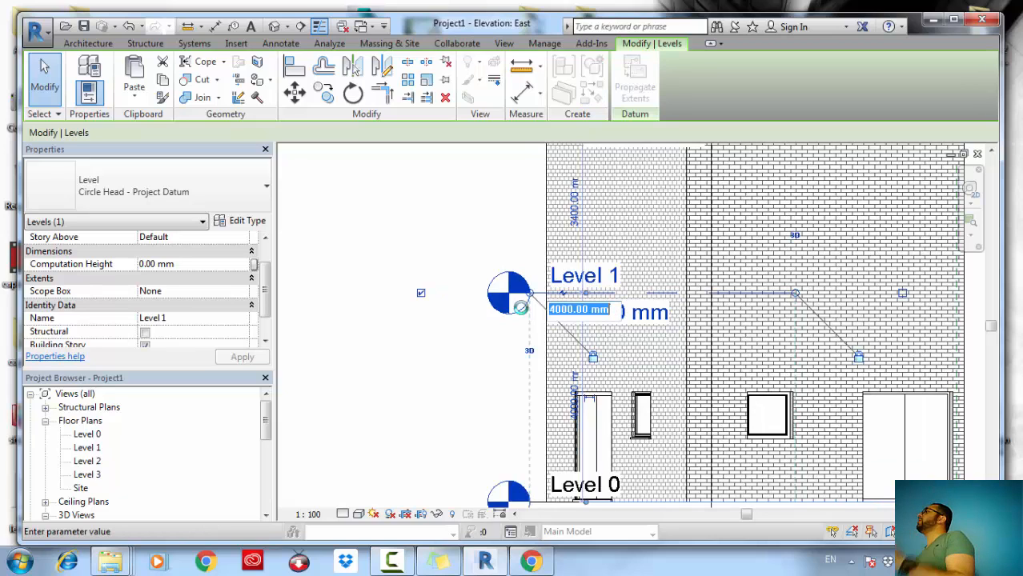
type("3500")
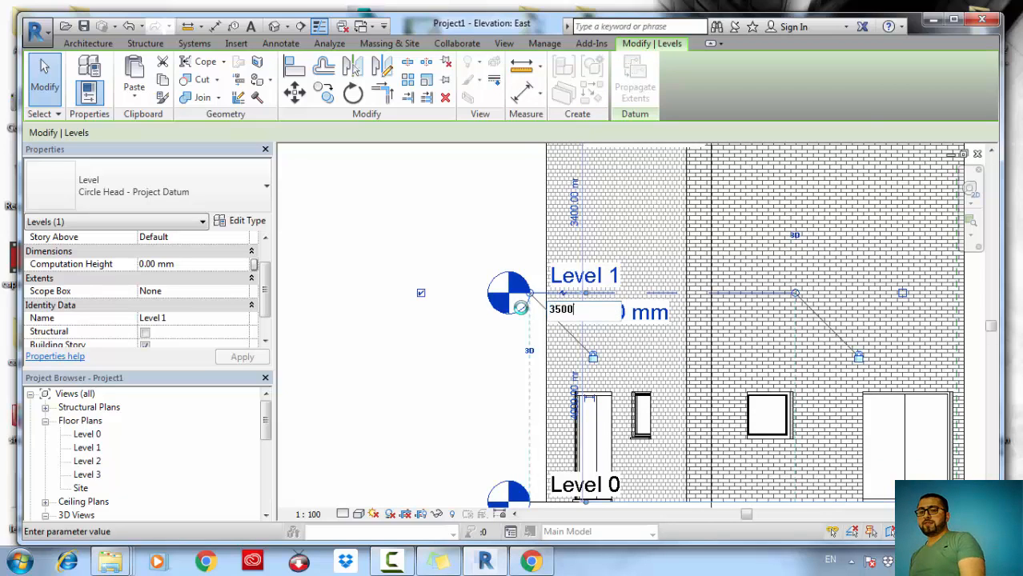
key("Return")
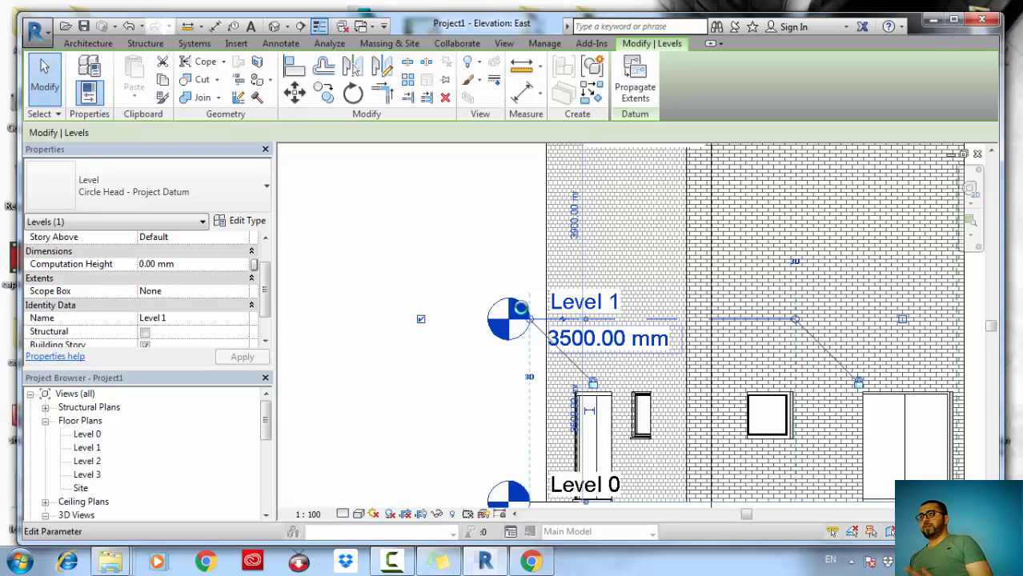
Set the distance between Level 1 and Level 2 to 3600 mm.
scroll(521, 307, "down", 1)
middle_click_drag(521, 307, 542, 362)
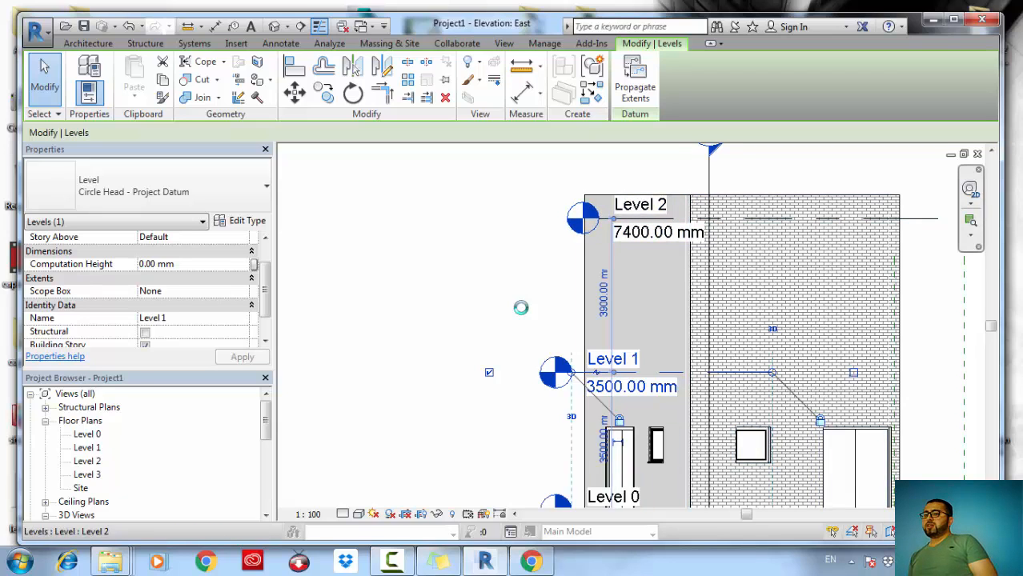
left_click(520, 307)
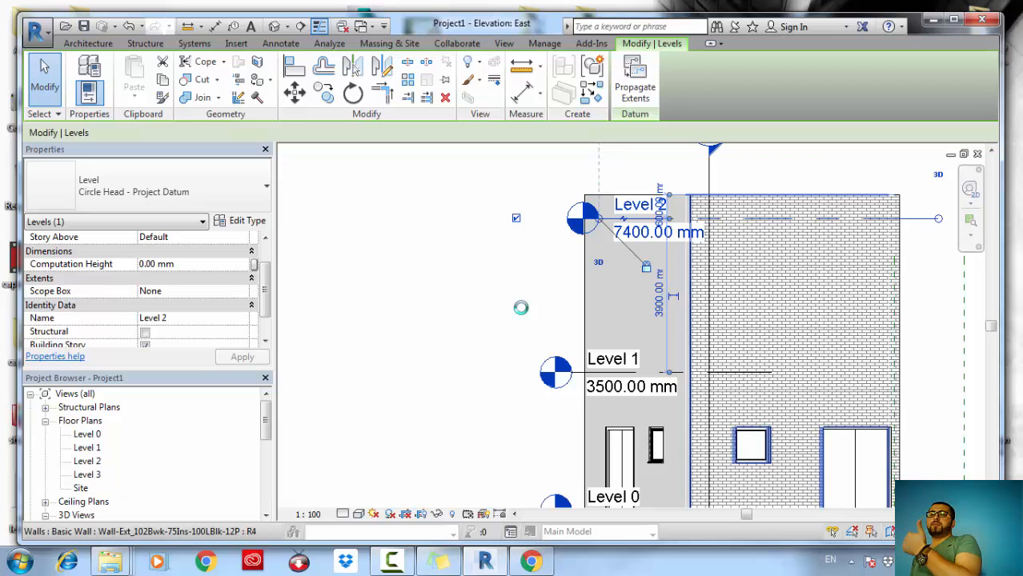
left_click(658, 231)
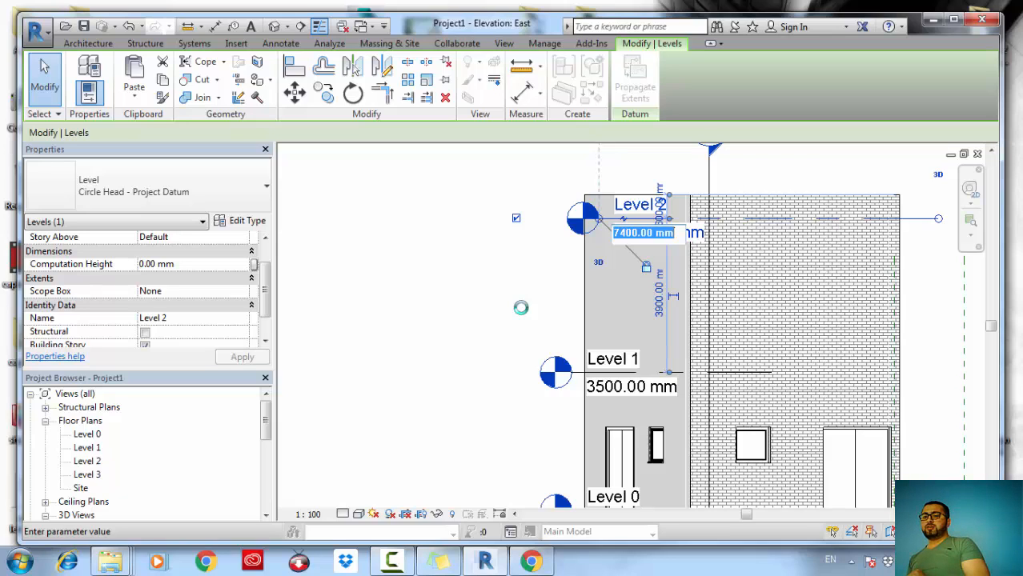
key("Return")
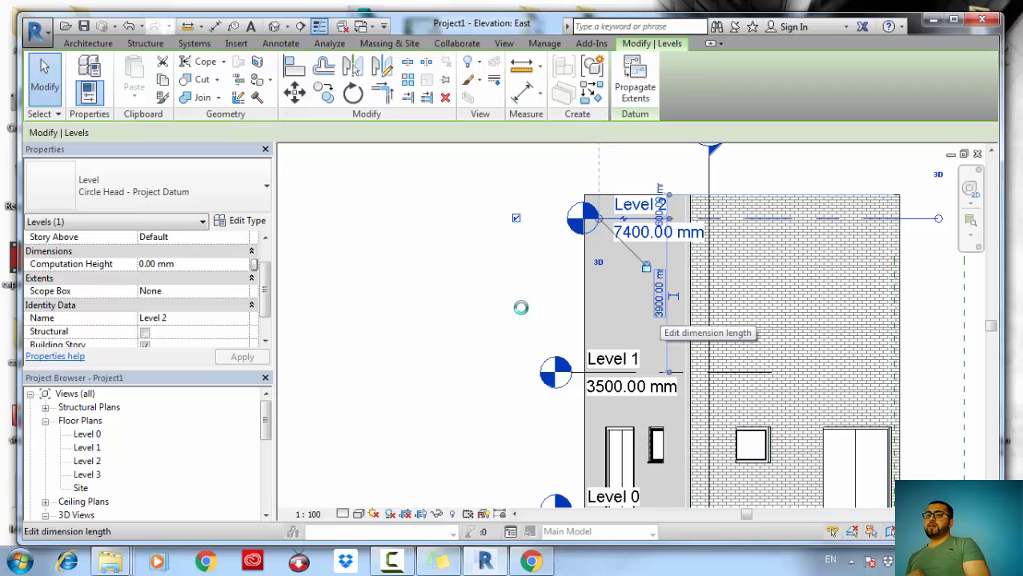
left_click(673, 296)
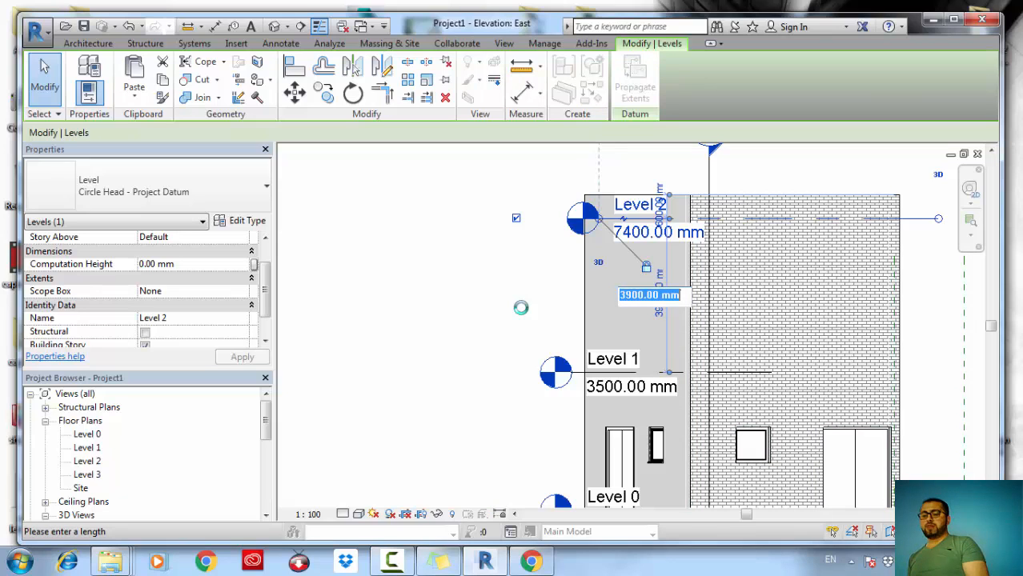
type("3600")
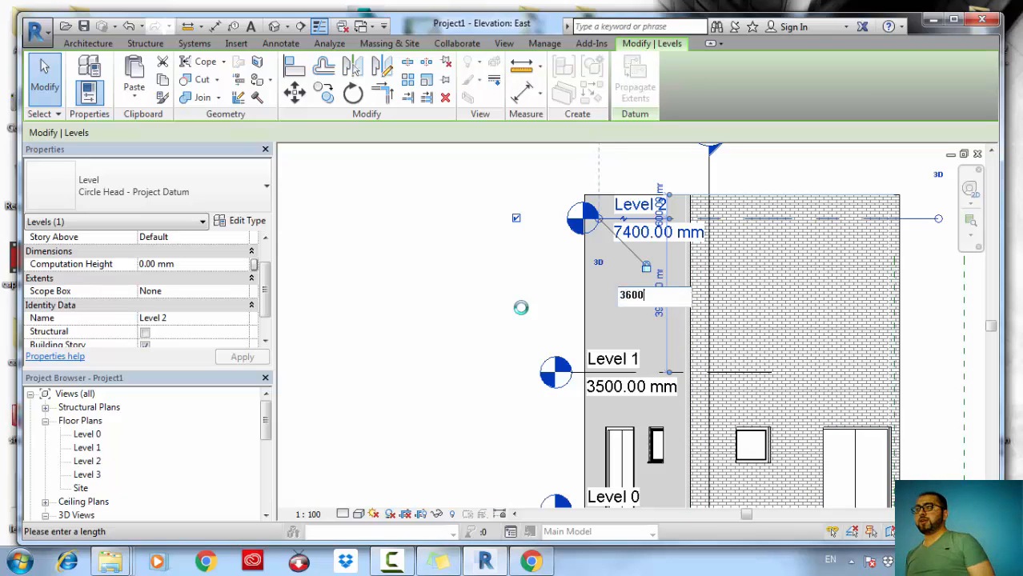
key("Return")
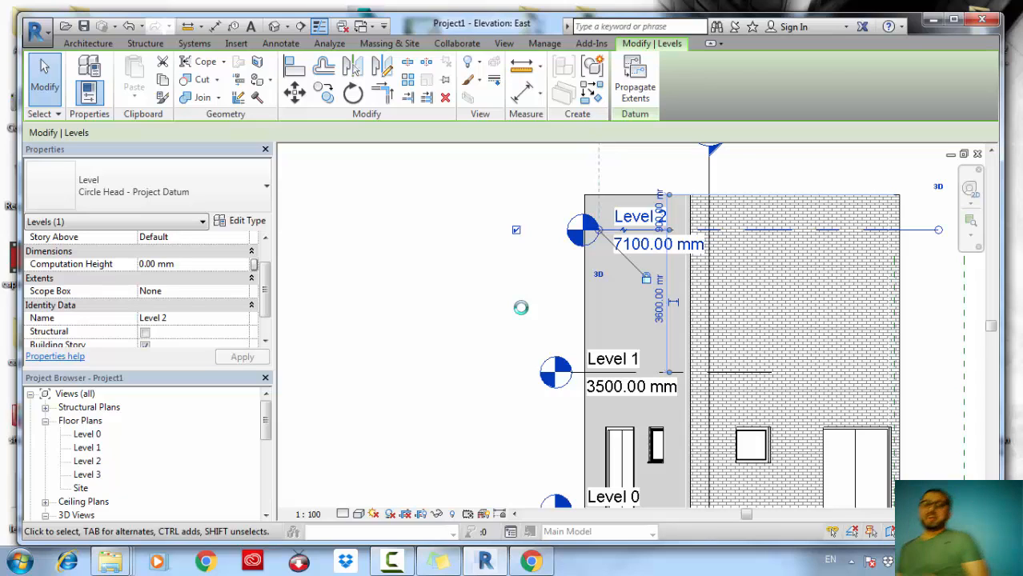
Stretch the aligned head ends of Level 2 and Level 3 outward, well clear of the building.
mouse_move(520, 308)
middle_mouse_down()
mouse_move(498, 309)
mouse_move(483, 286)
mouse_move(494, 330)
middle_mouse_up()
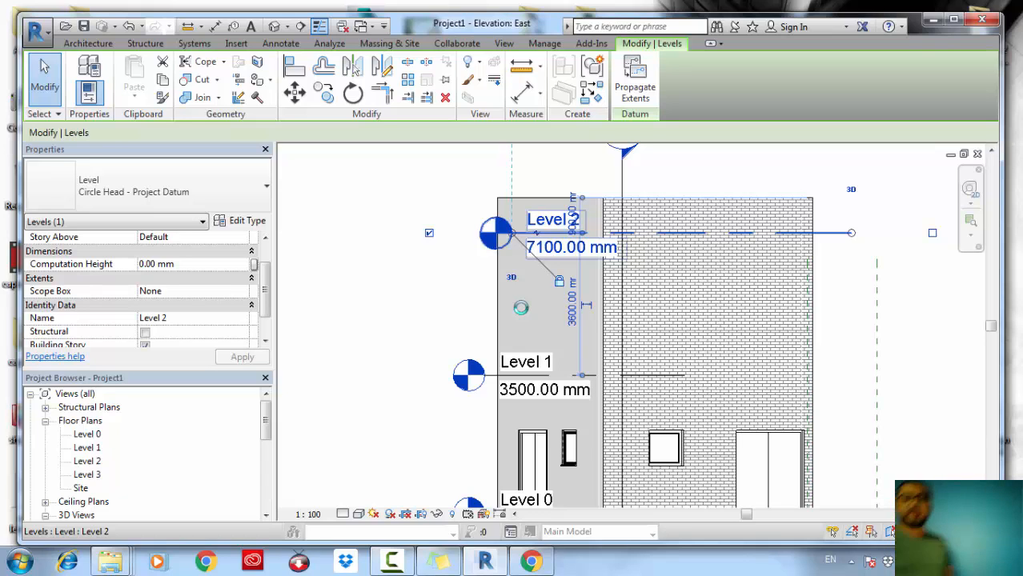
middle_click_drag(521, 307, 563, 369)
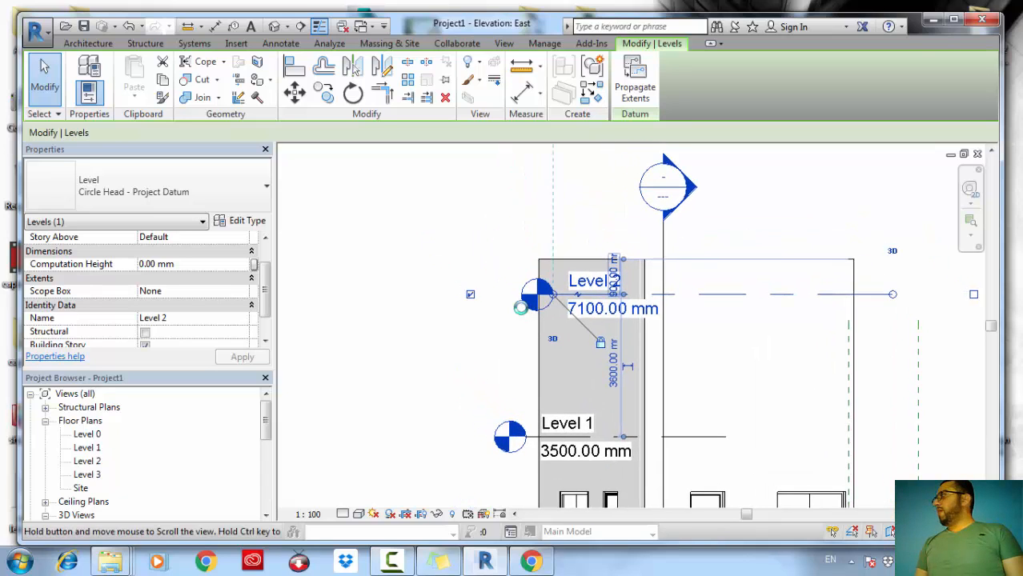
scroll(521, 307, "down", 1)
scroll(521, 308, "down", 1)
middle_click_drag(521, 307, 539, 381)
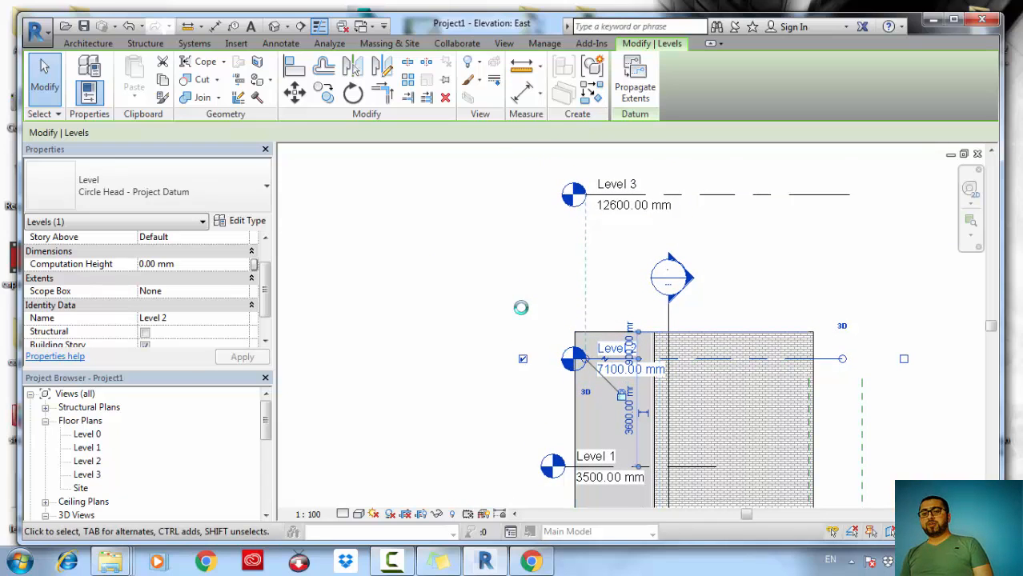
left_click_drag(585, 358, 422, 358)
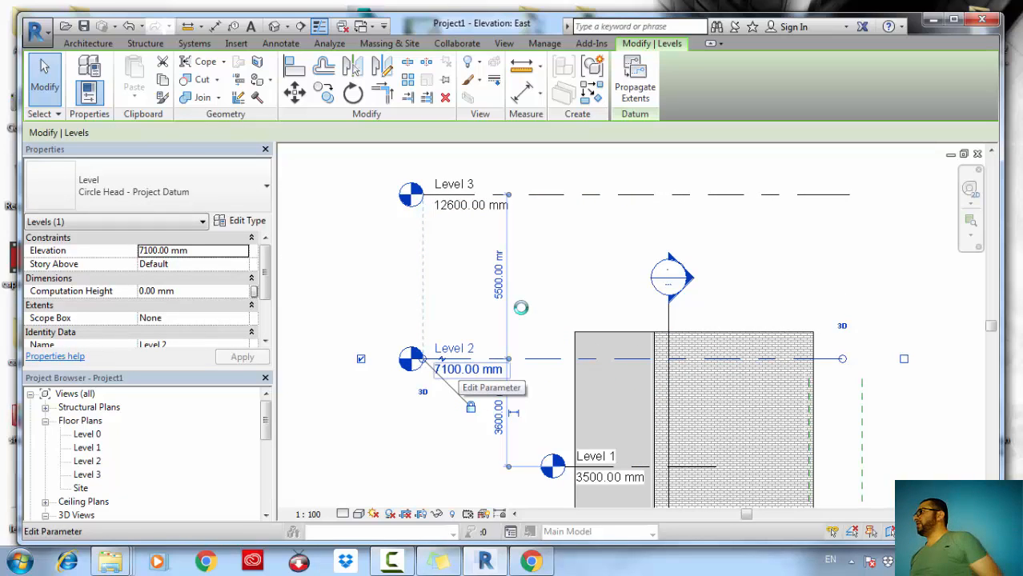
Align the Level 1 and Level 0 heads with the Level 2 and Level 3 heads and shift all four slightly closer to the building.
middle_click_drag(512, 413, 508, 354)
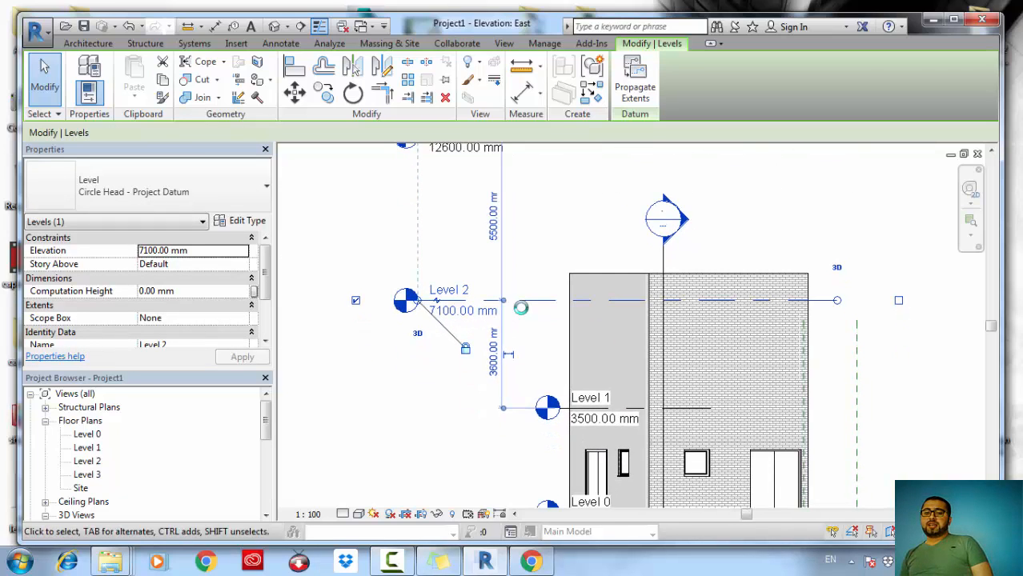
left_click(576, 408)
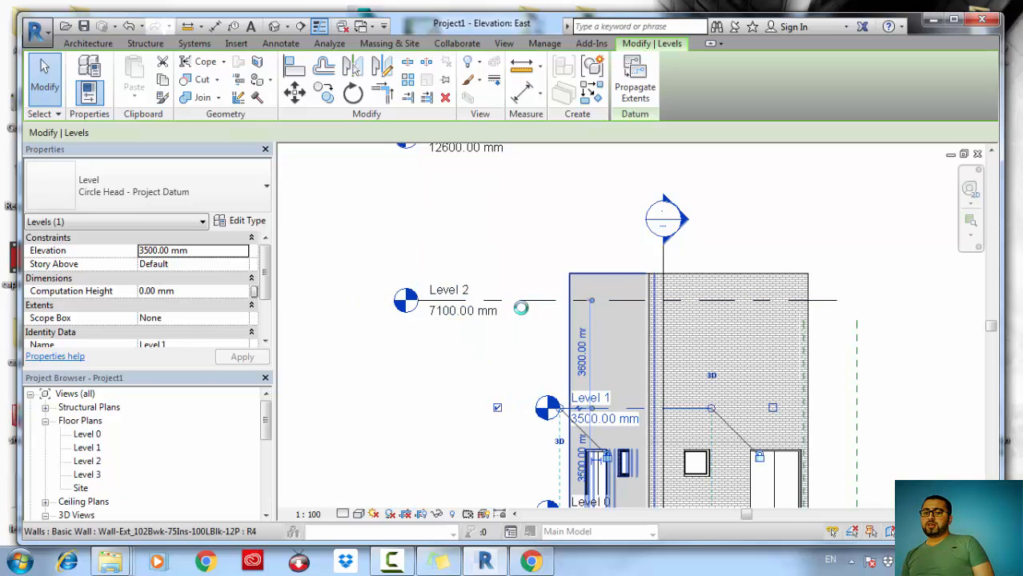
middle_click_drag(521, 308, 506, 221)
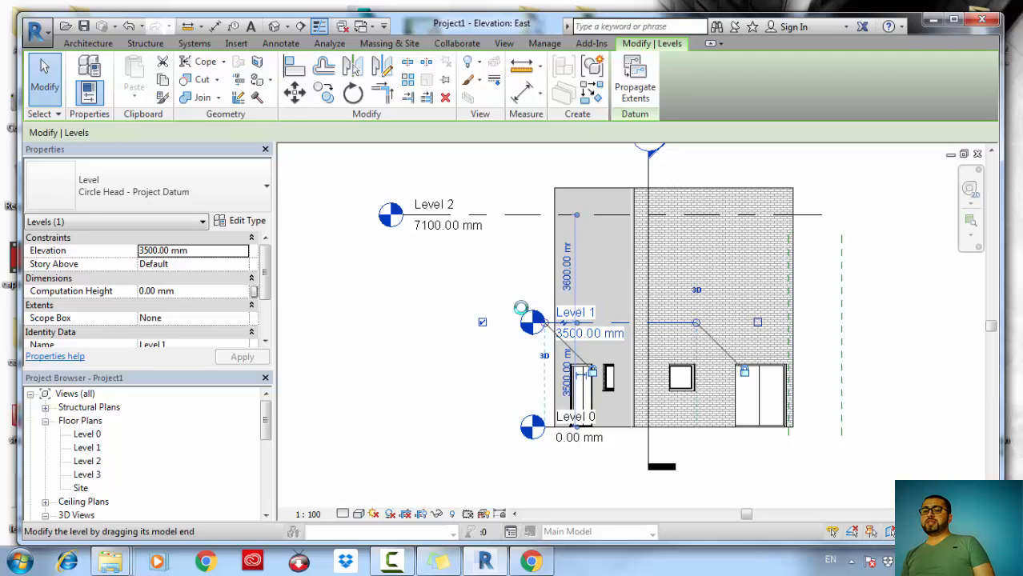
left_click_drag(544, 322, 398, 323)
left_click_drag(411, 322, 401, 322)
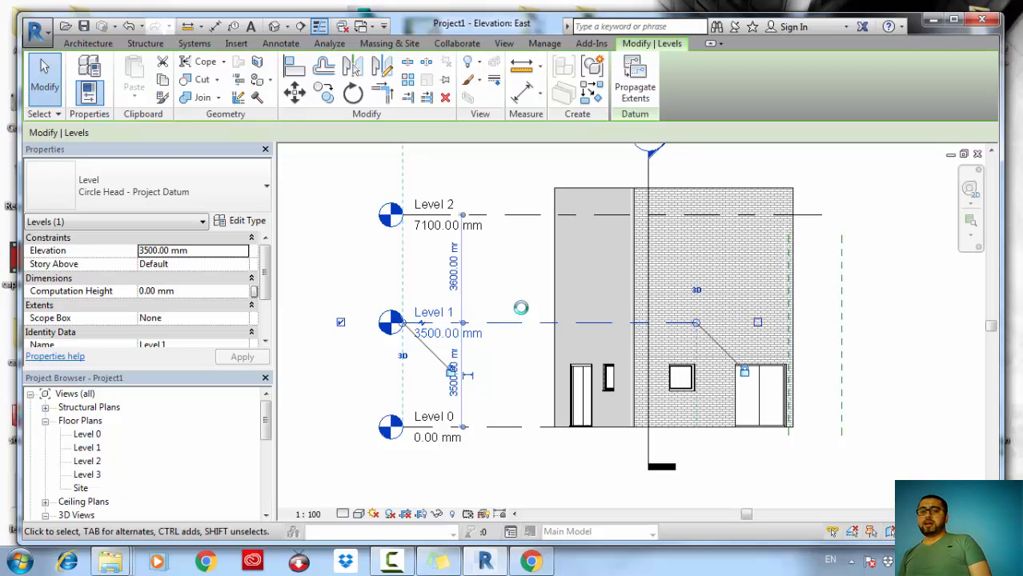
scroll(520, 307, "down", 3)
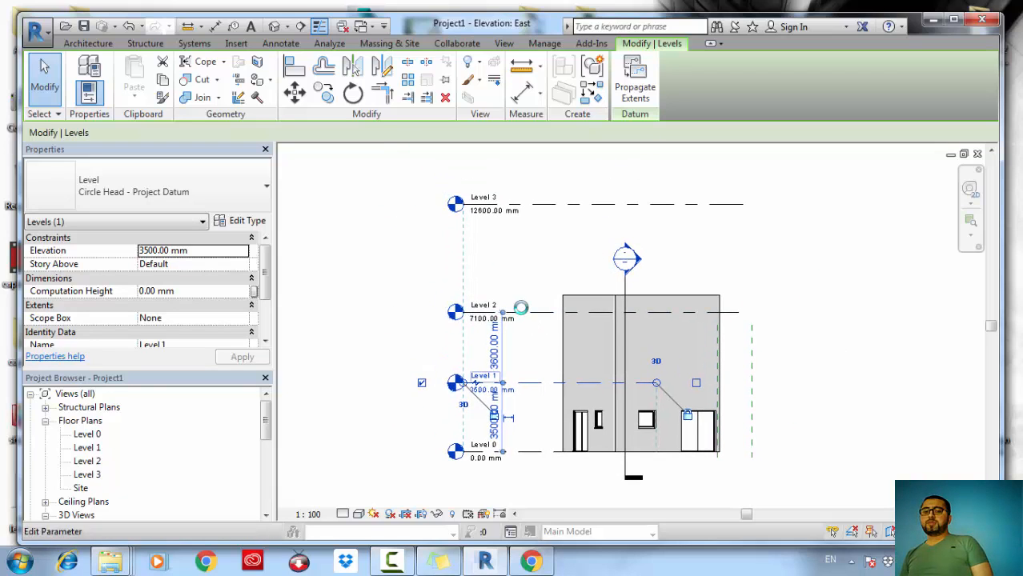
mouse_move(462, 383)
left_mouse_down()
mouse_move(393, 382)
mouse_move(477, 382)
left_mouse_up()
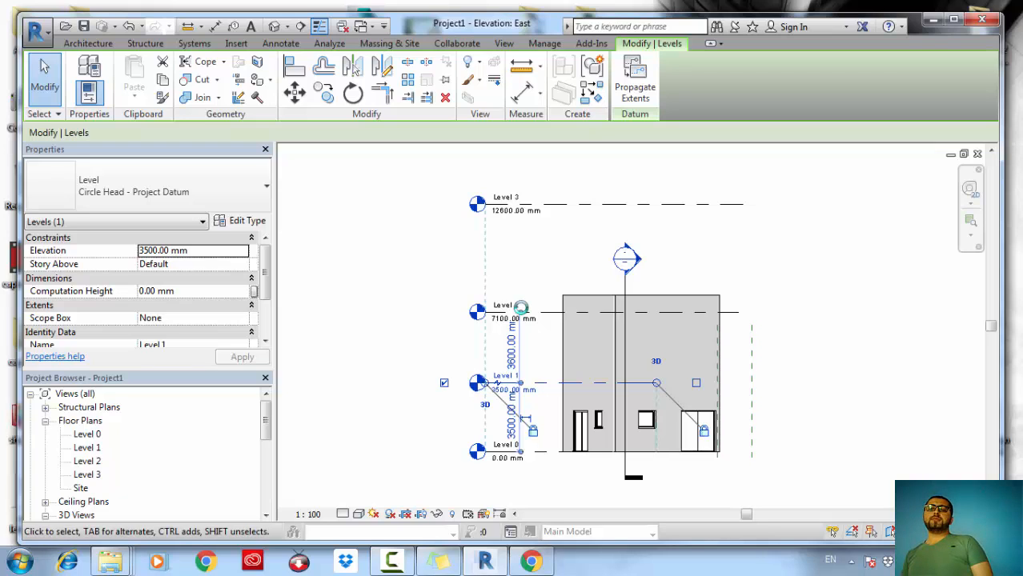
Extend the ends without heads of all four level lines past the building, aligned with one another.
left_click(520, 307)
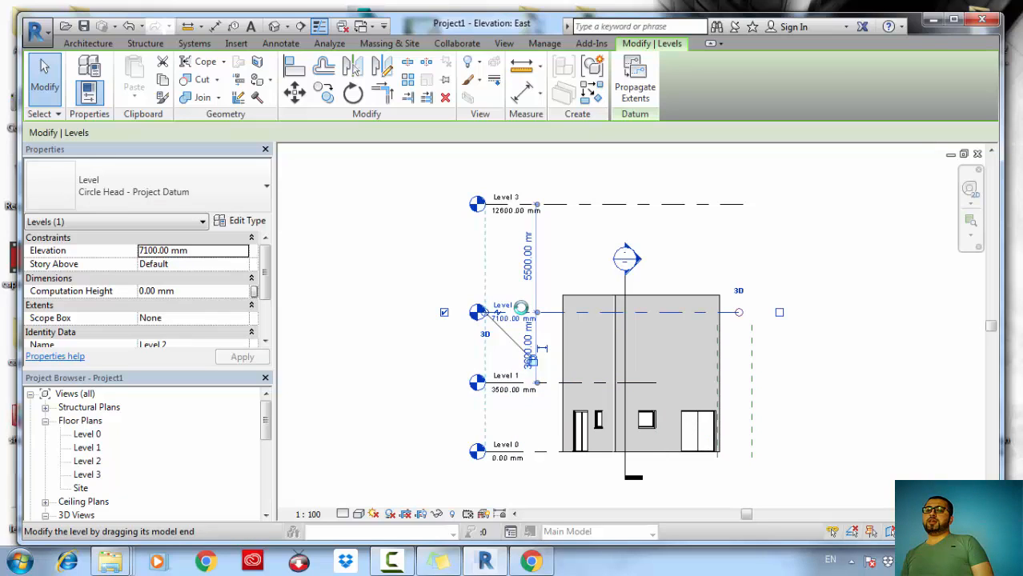
left_click_drag(762, 312, 806, 312)
key("Escape")
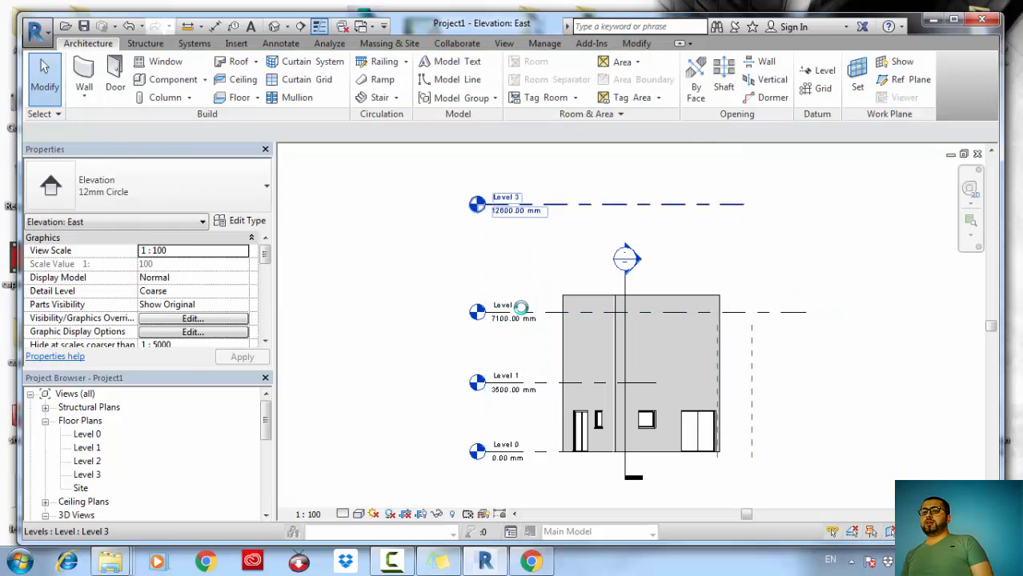
left_click(496, 204)
left_click_drag(743, 204, 806, 204)
left_click(512, 384)
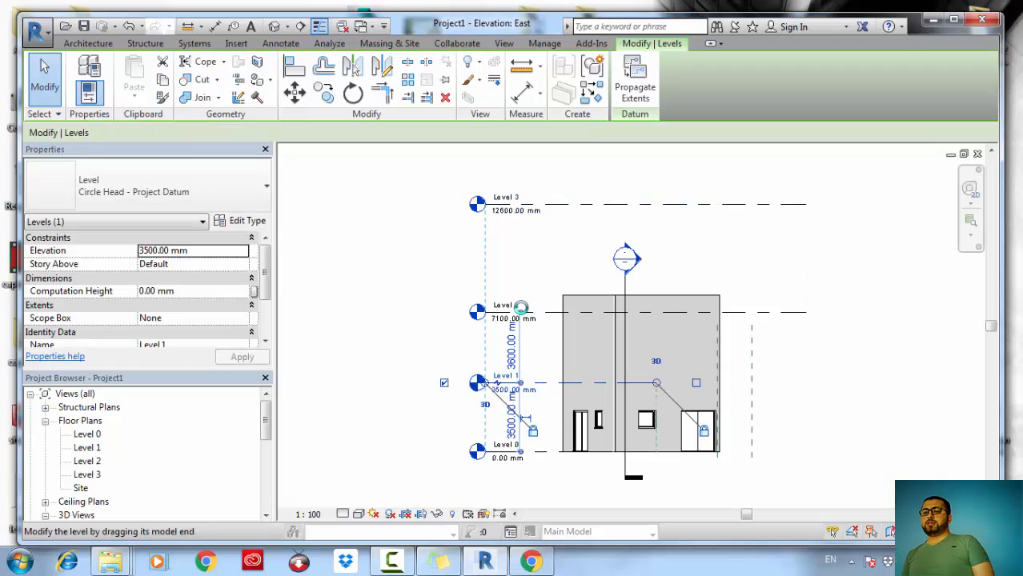
left_click_drag(674, 384, 805, 383)
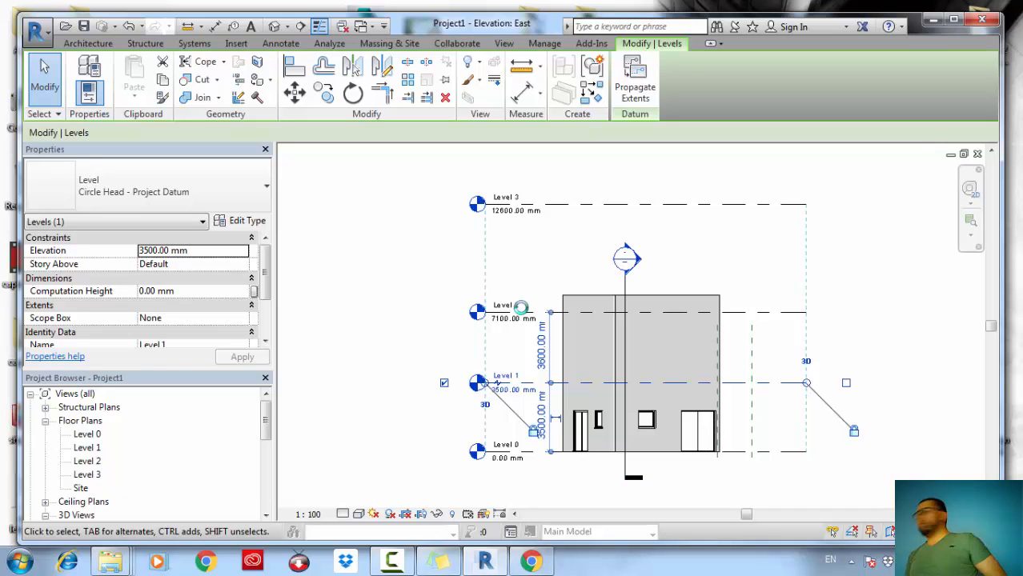
Rename Level 0 to "Ground floor" and rename its corresponding views as well.
scroll(522, 451, "up", 5)
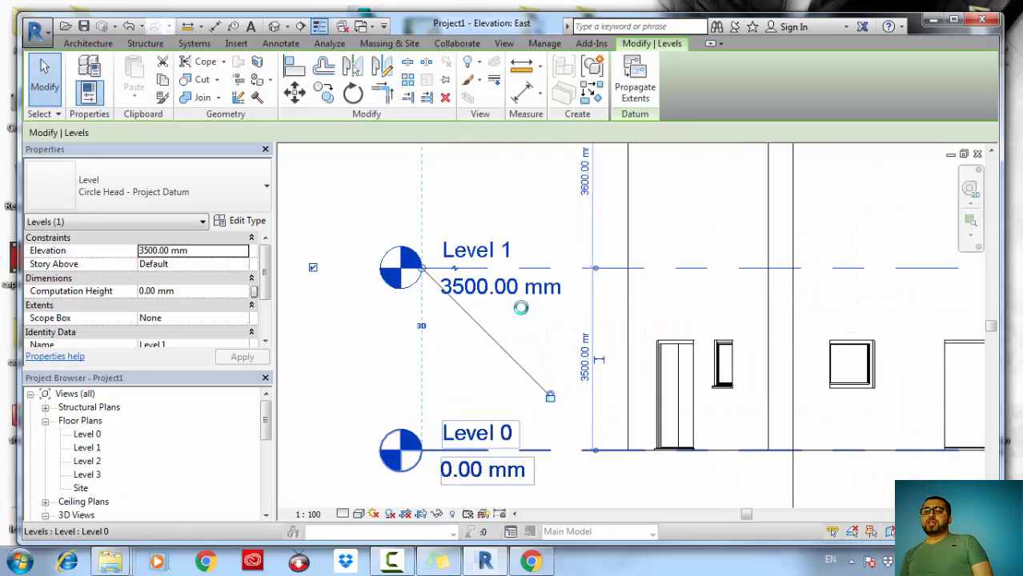
left_click(477, 433)
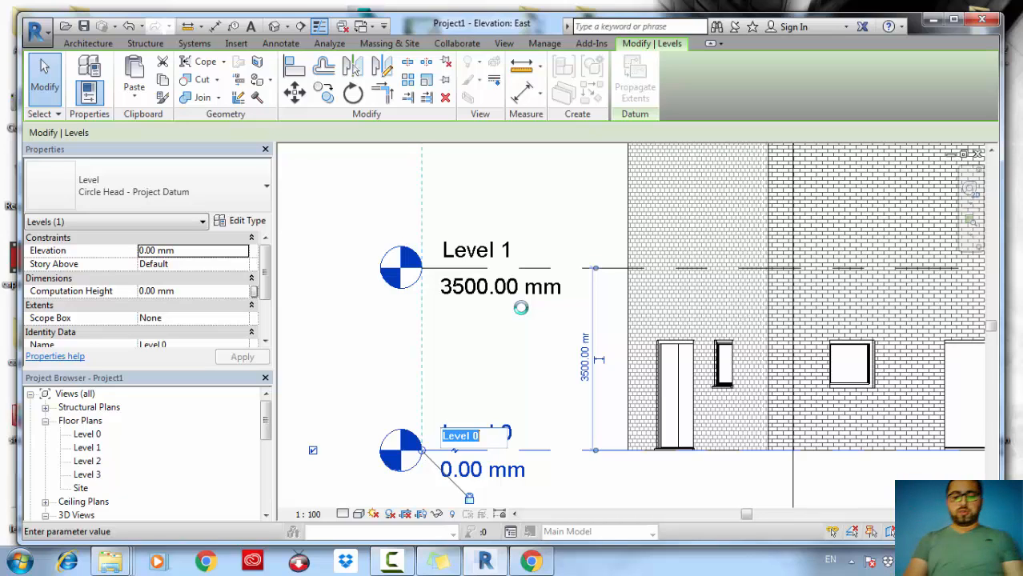
type("Groiu")
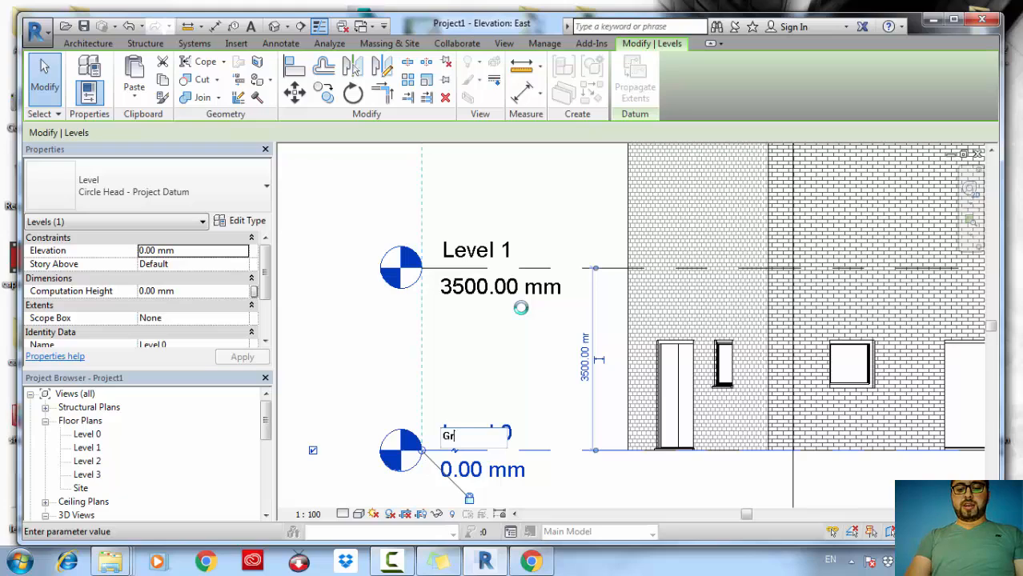
key("BackSpace")
key("BackSpace")
type("n")
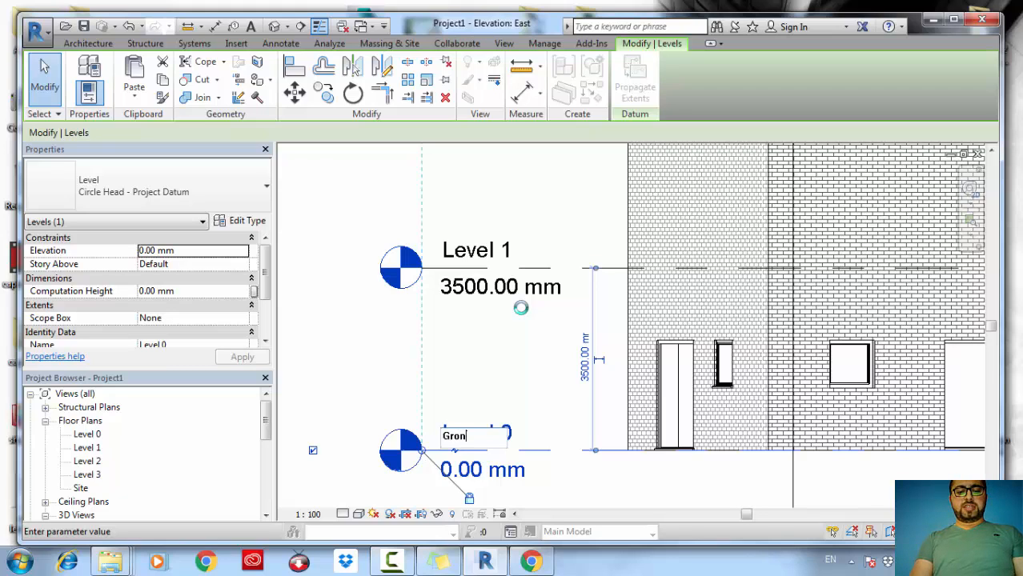
key("BackSpace")
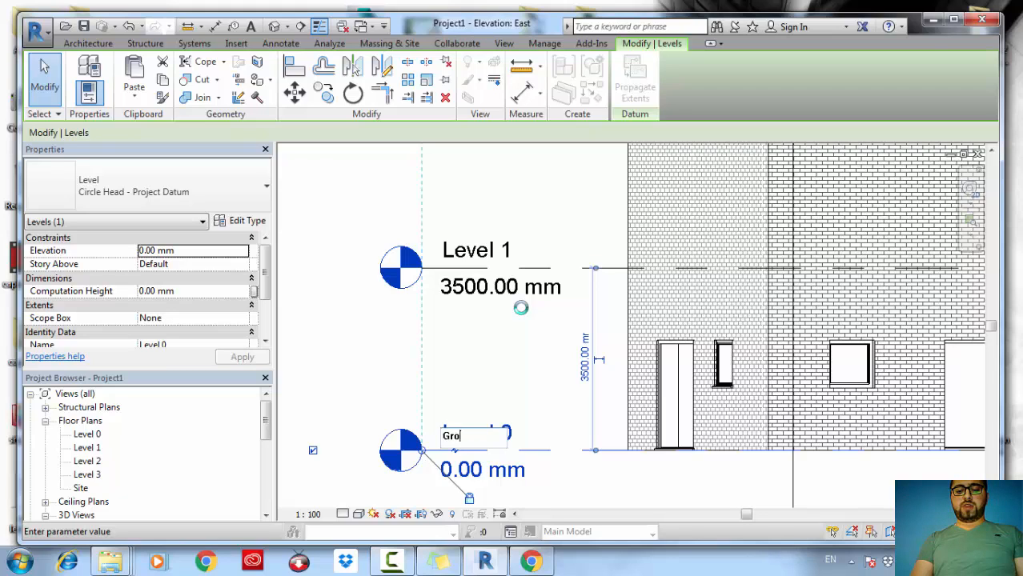
type("u")
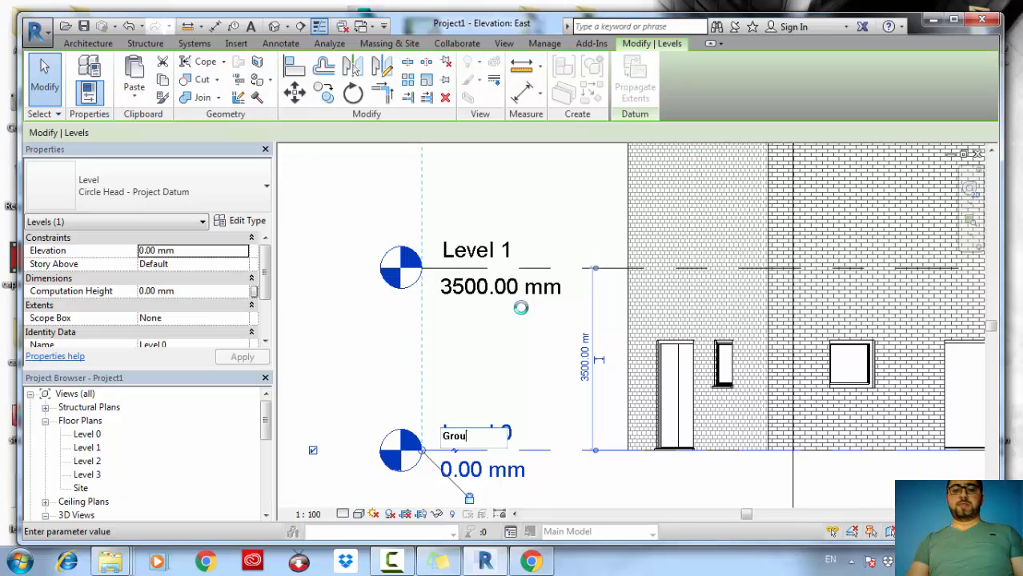
type("nd floor")
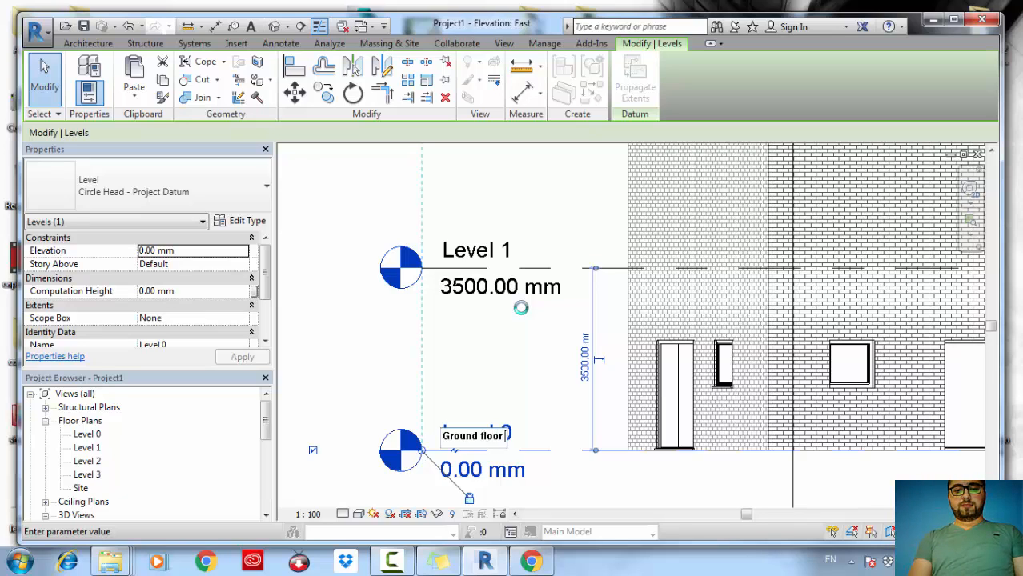
type(" plan")
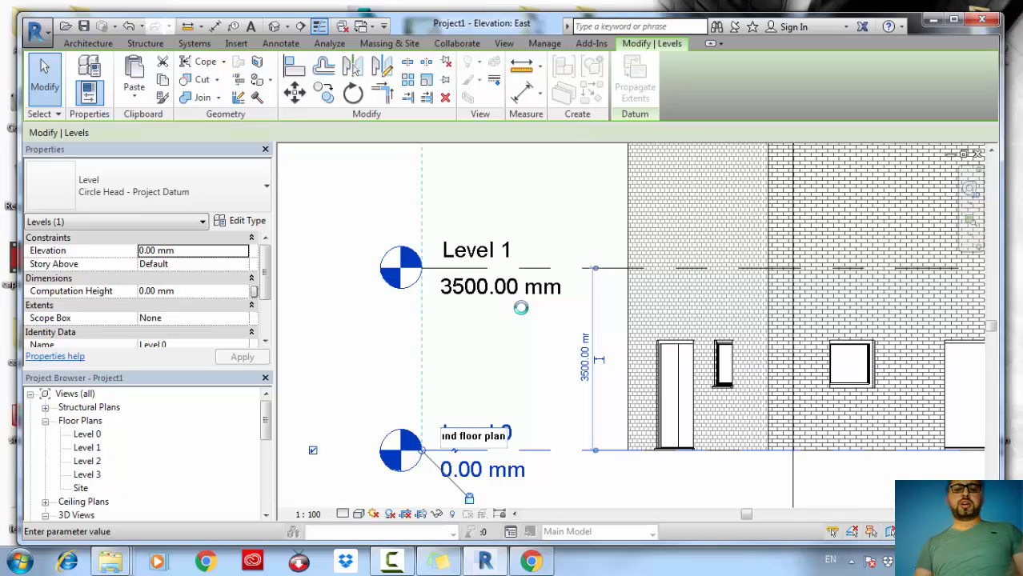
key("BackSpace")
key("BackSpace")
key("BackSpace")
key("BackSpace")
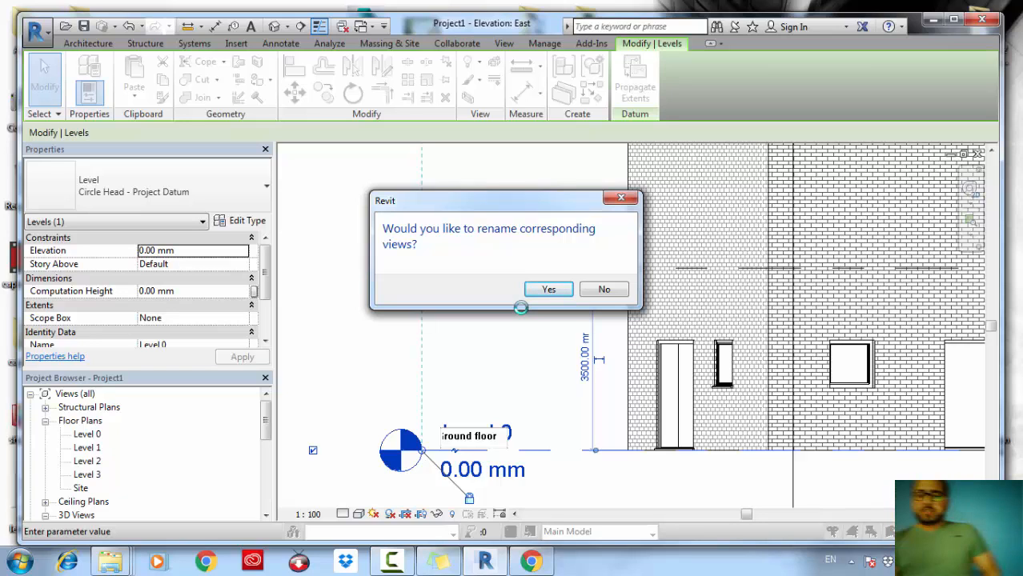
left_click(548, 289)
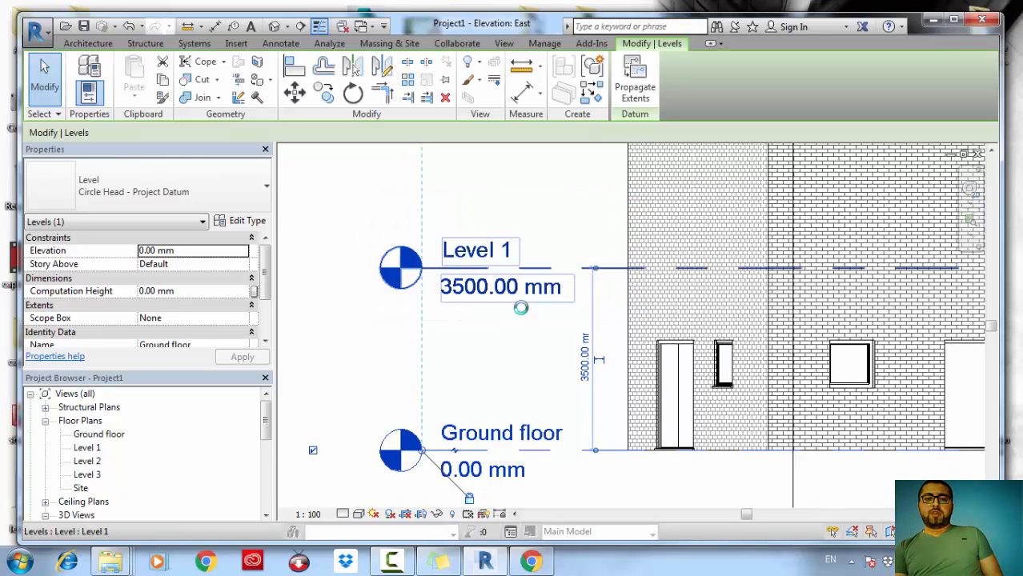
Rename Level 1 to "First Floor" and rename its corresponding views as well.
double_click(472, 250)
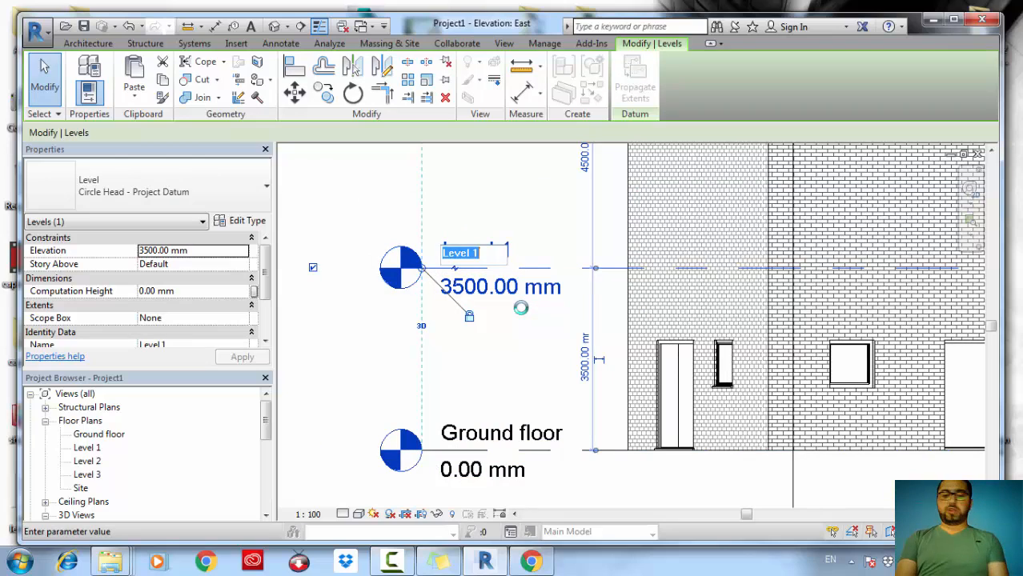
type("First ")
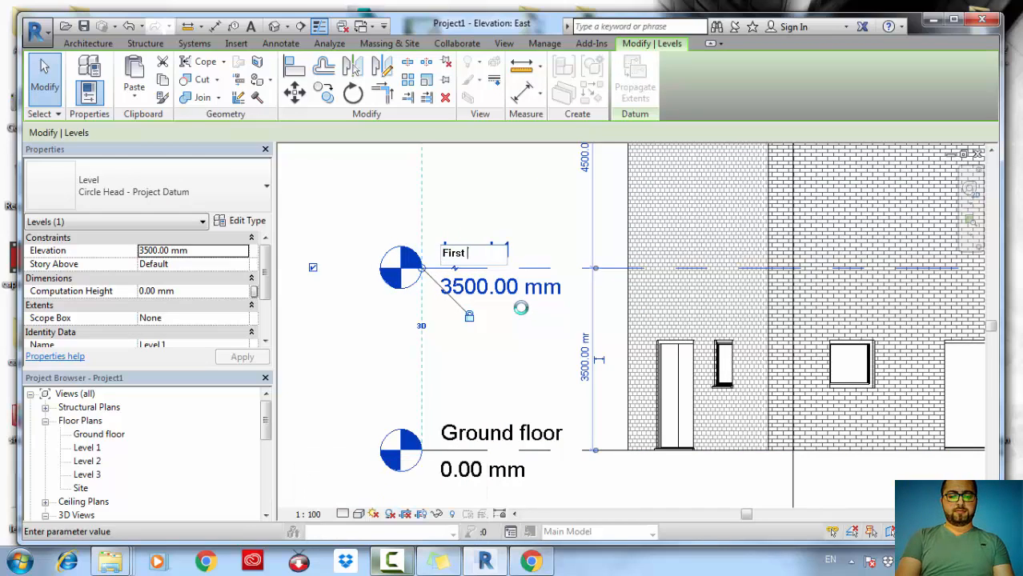
type("Floor")
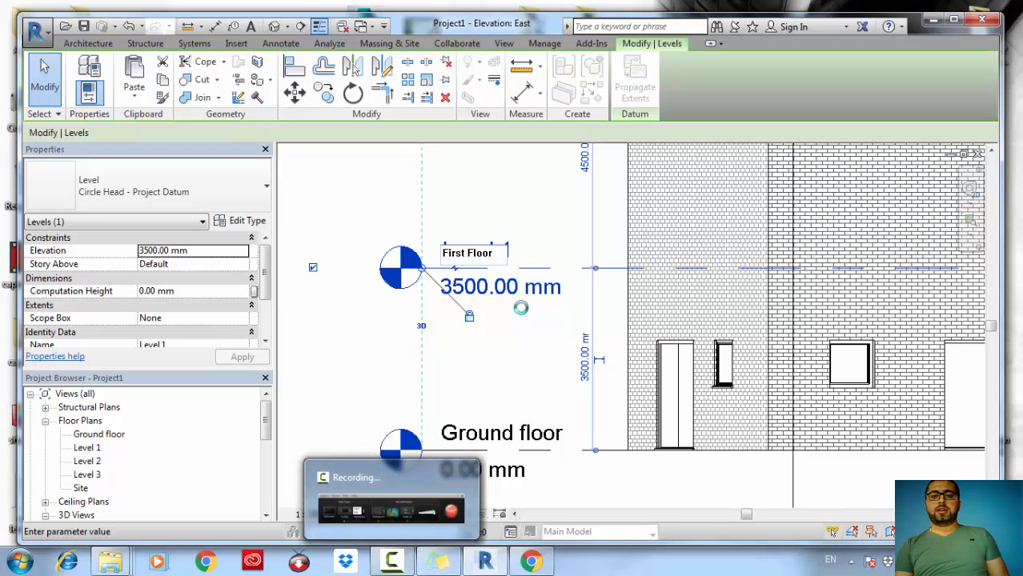
key("Return")
left_click(550, 288)
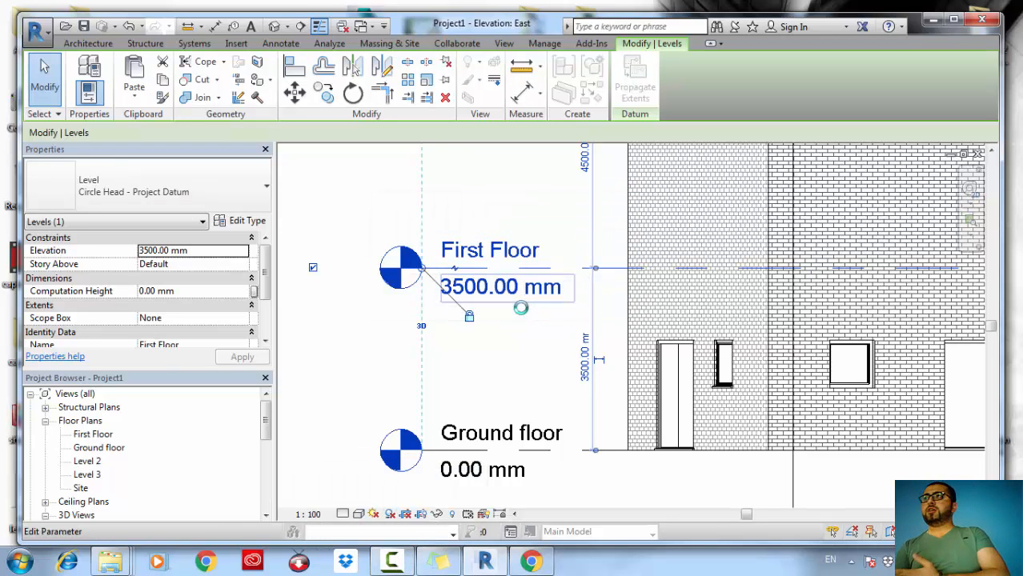
Rename Level 2 to "Second Floor" and rename its corresponding views as well.
middle_click_drag(512, 251, 495, 349)
scroll(494, 349, "down", 2)
double_click(483, 224)
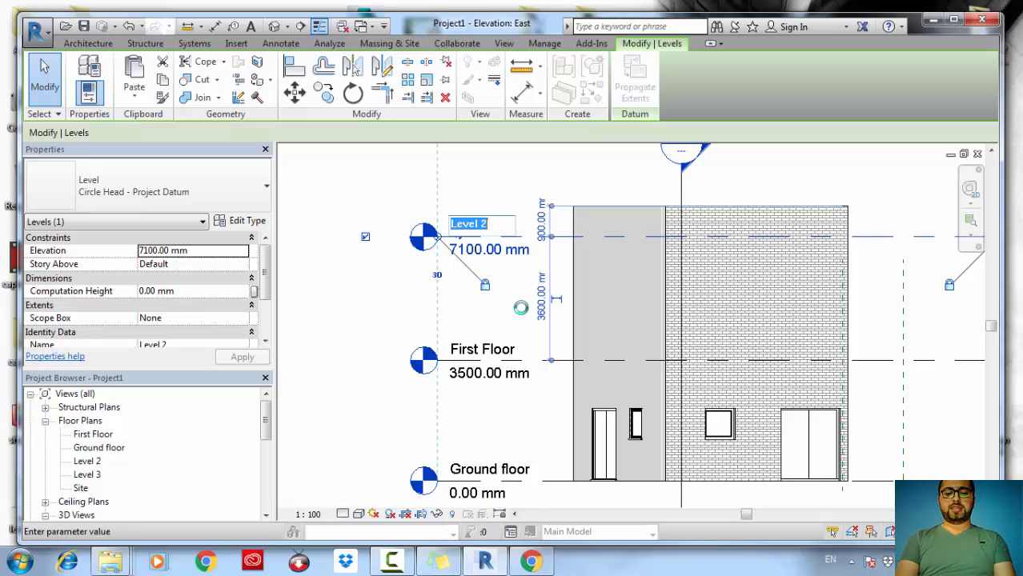
type("Second ")
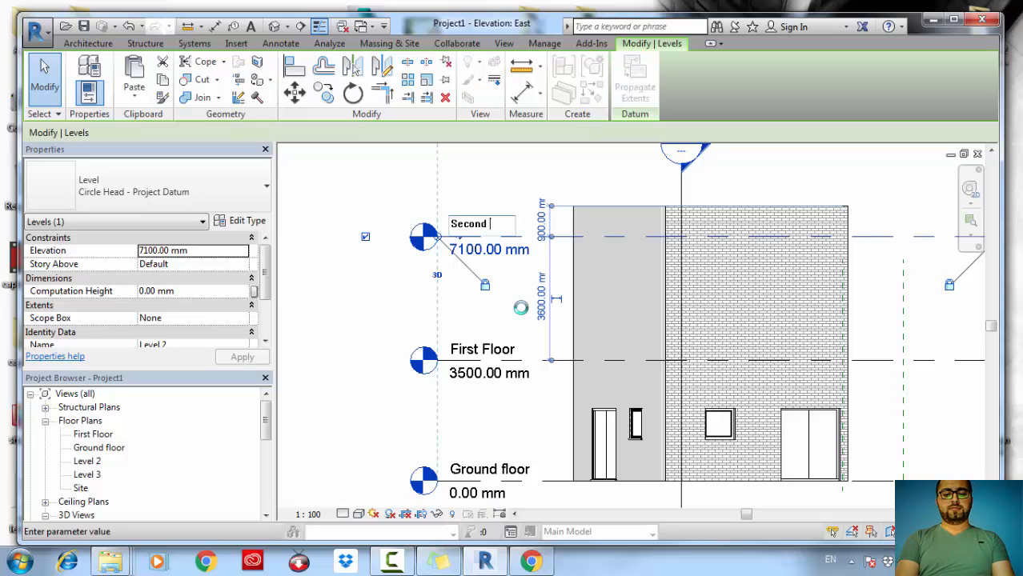
type("Floor")
key("Return")
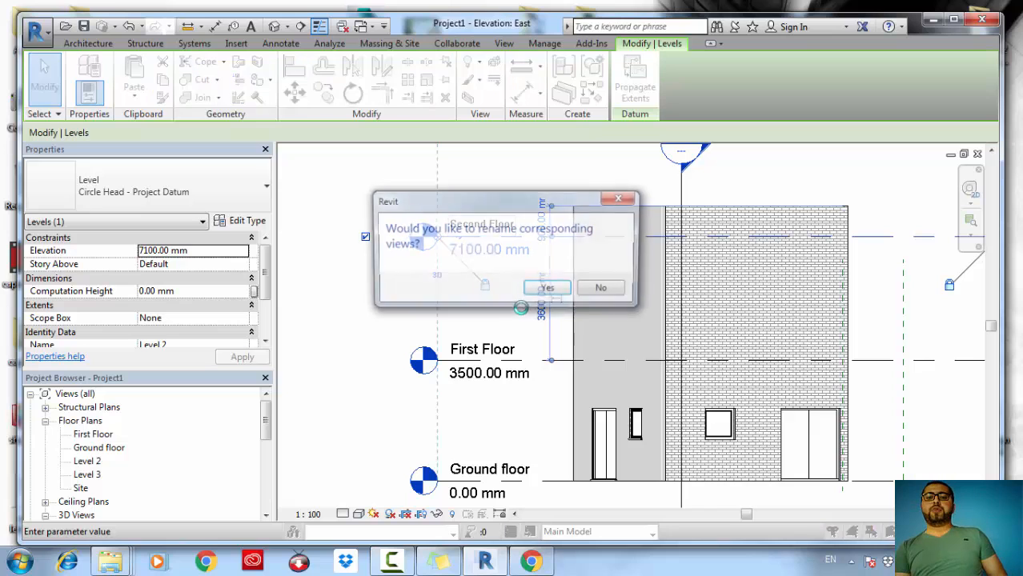
key("Return")
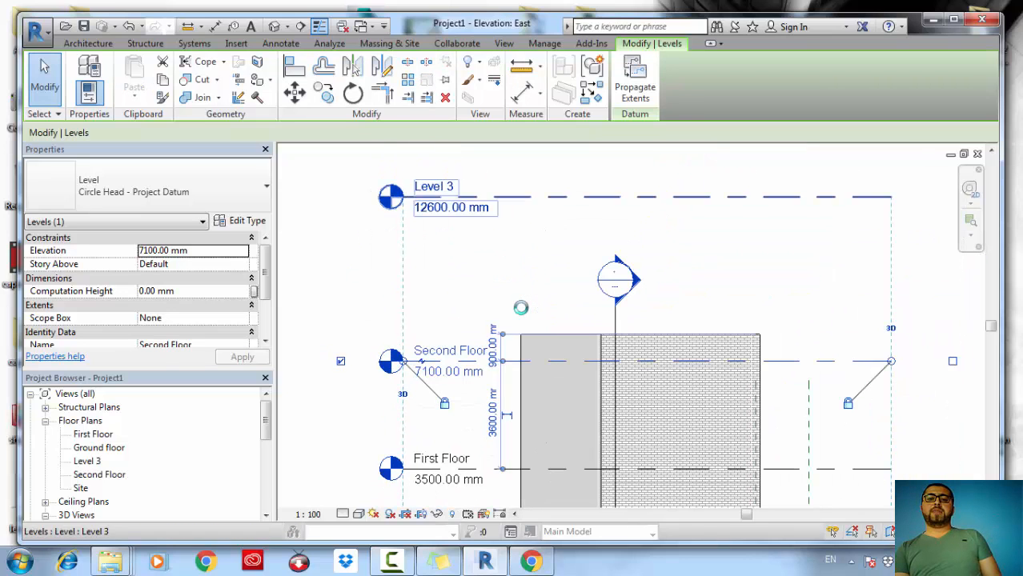
Rename Level 3 to "Roof Level" and rename its corresponding views as well.
double_click(433, 185)
type("Rppf")
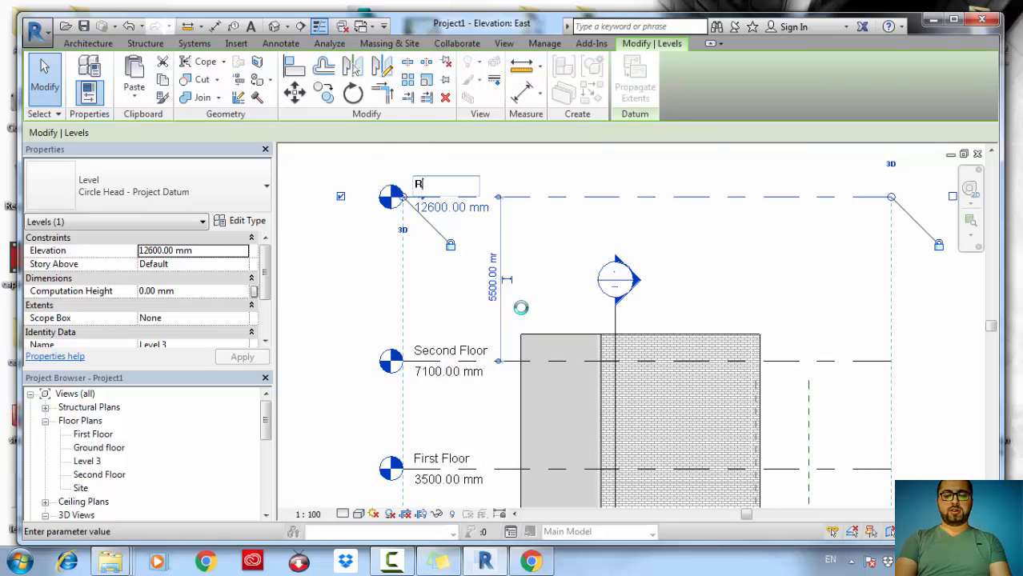
key("BackSpace")
key("BackSpace")
key("BackSpace")
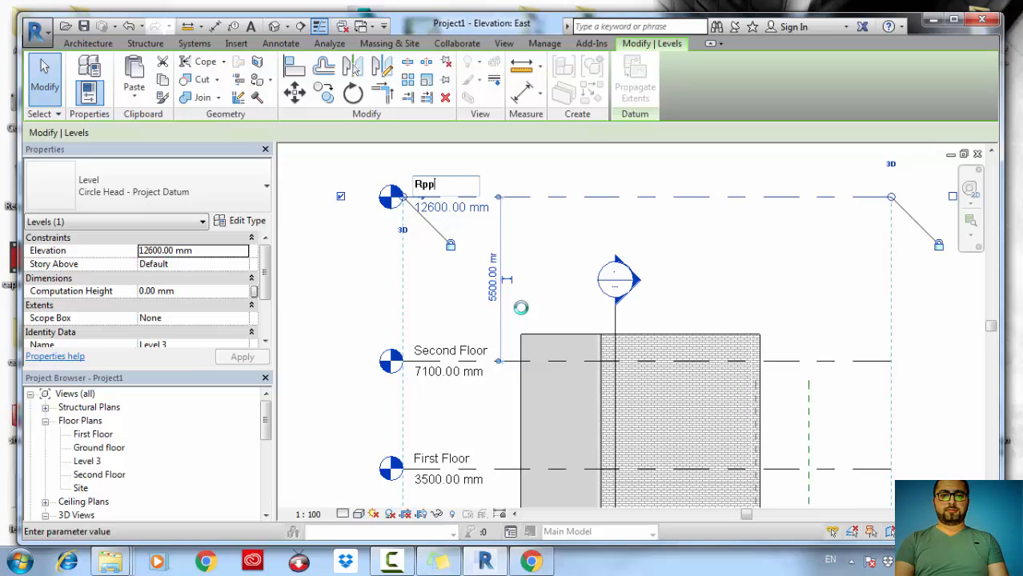
type("oof")
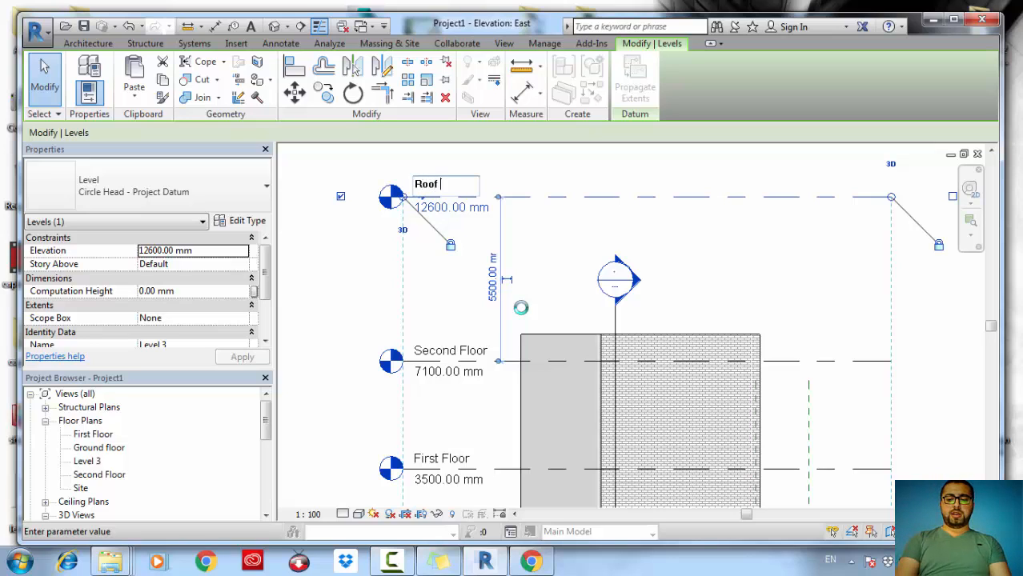
type(" Level")
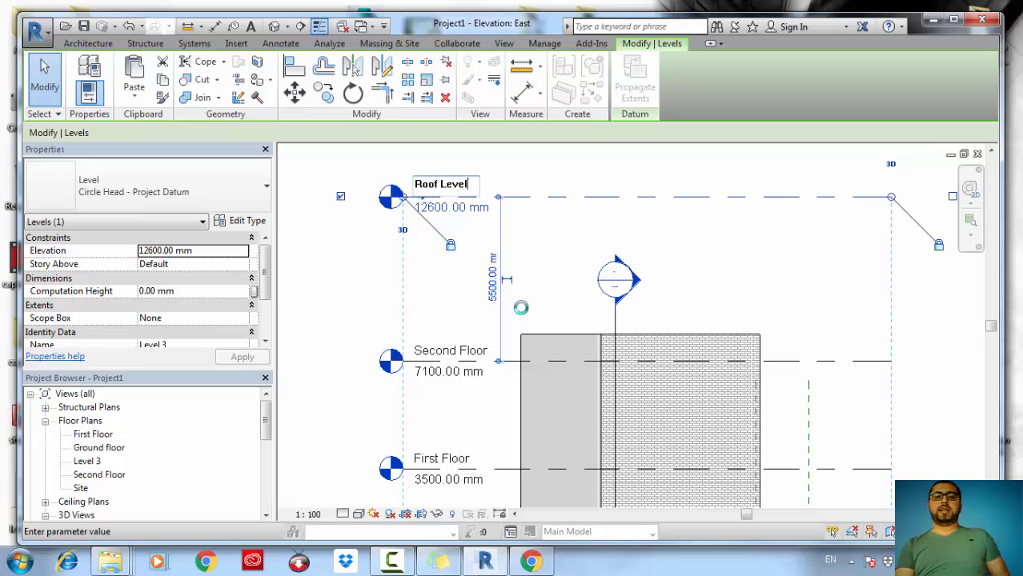
left_click(549, 289)
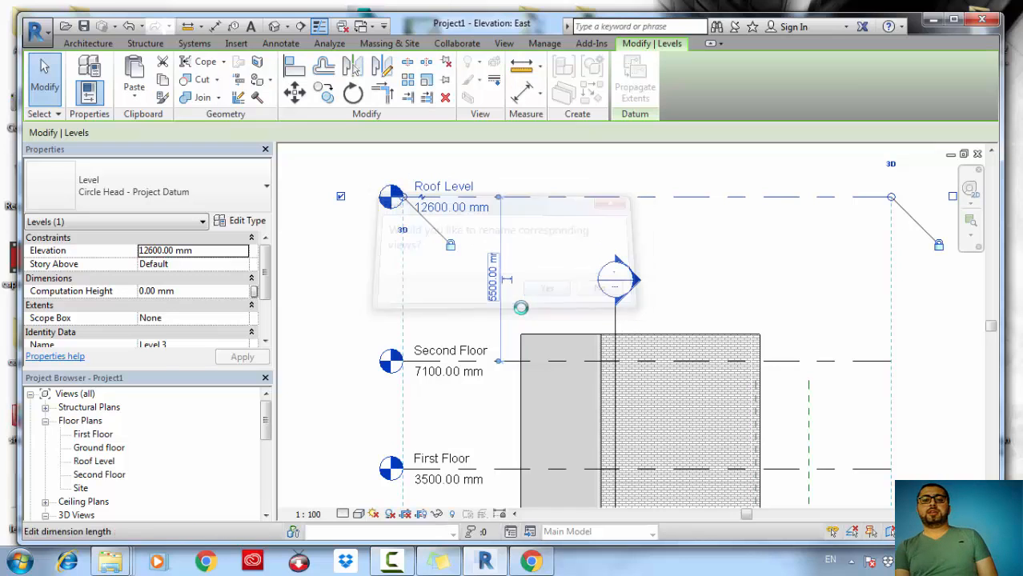
Set the distance between the Second Floor and Roof Level lines to 4000 mm by moving the Roof Level.
left_click(494, 277)
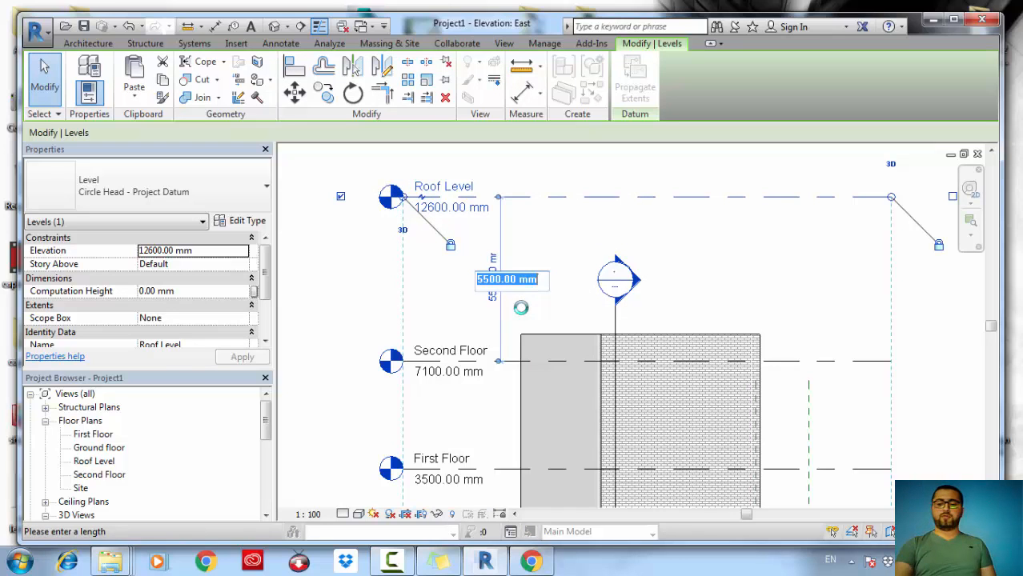
type("40000")
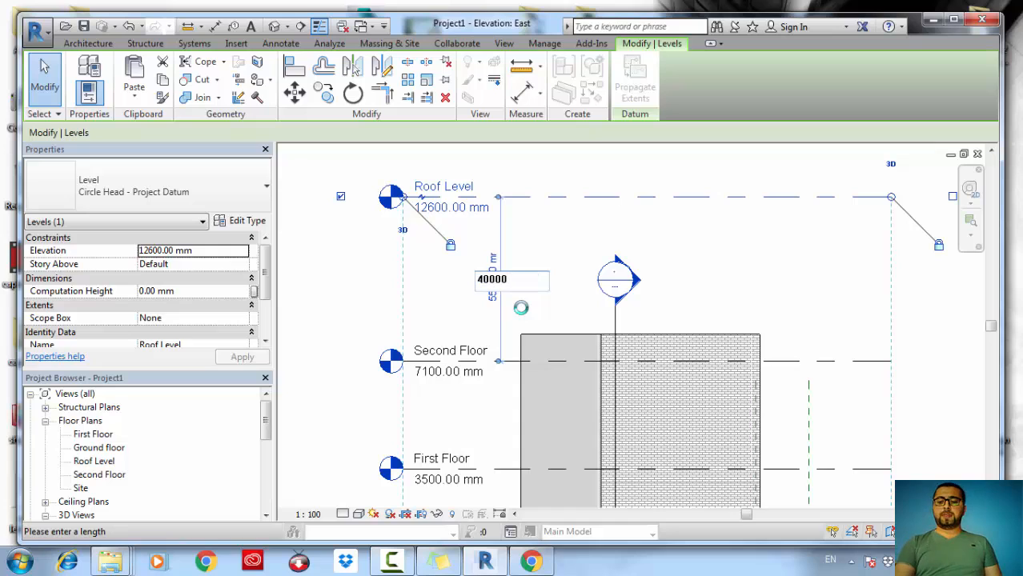
key("BackSpace")
key("Return")
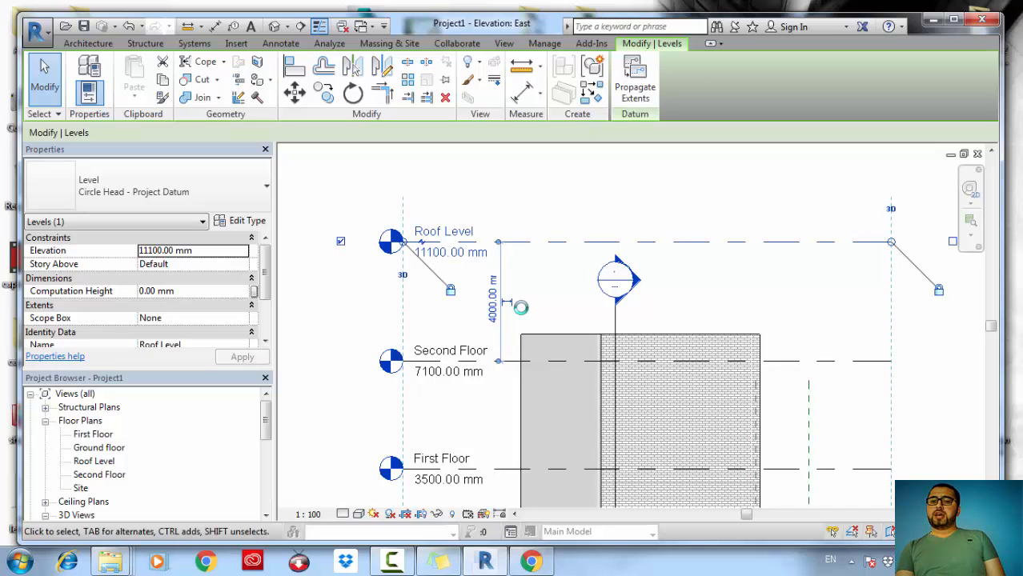
Show the Roof Level's head at both ends of its level line.
middle_click_drag(585, 323, 521, 308)
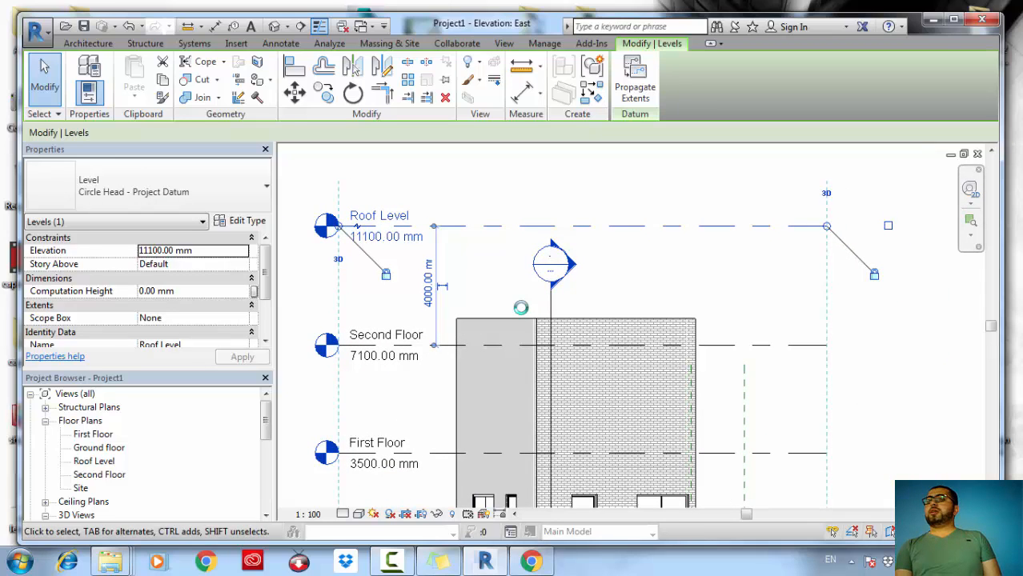
scroll(520, 307, "down", 1)
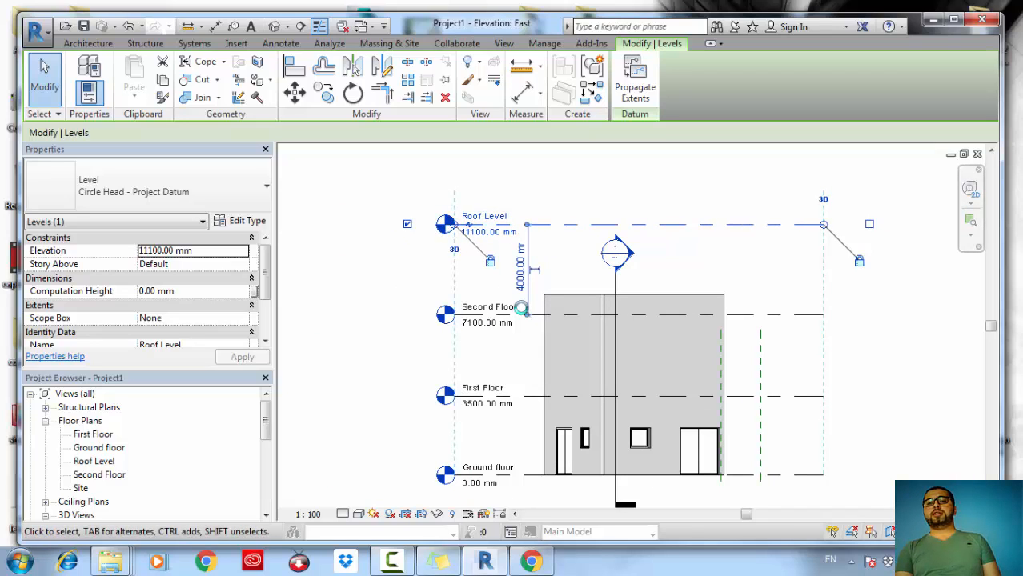
left_click(407, 224)
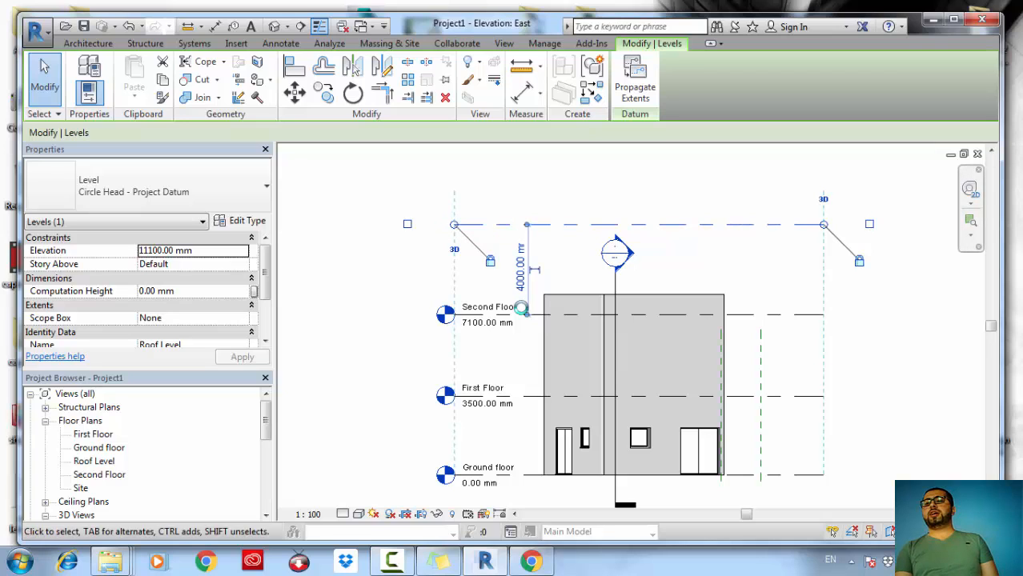
left_click(869, 224)
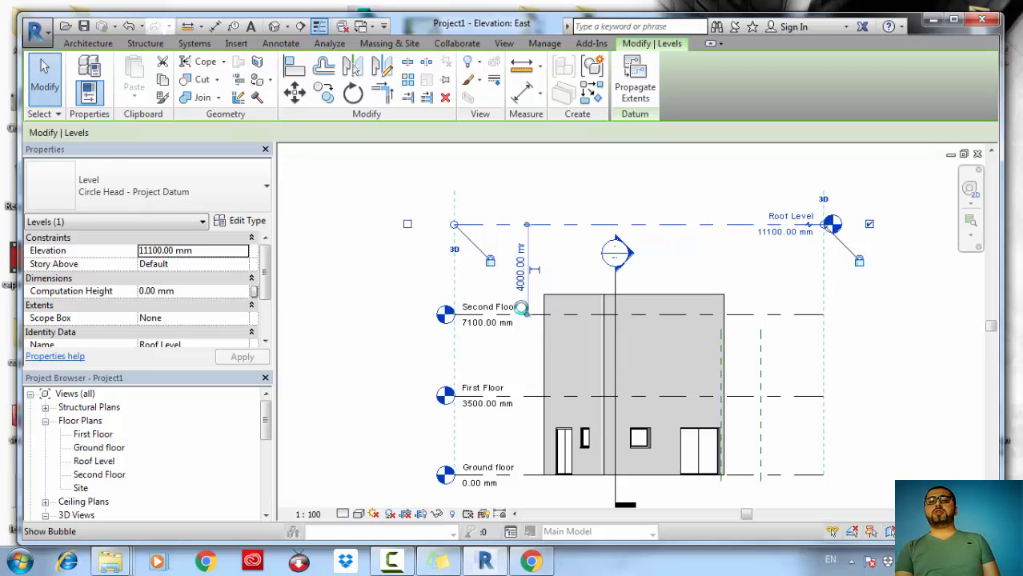
left_click(406, 223)
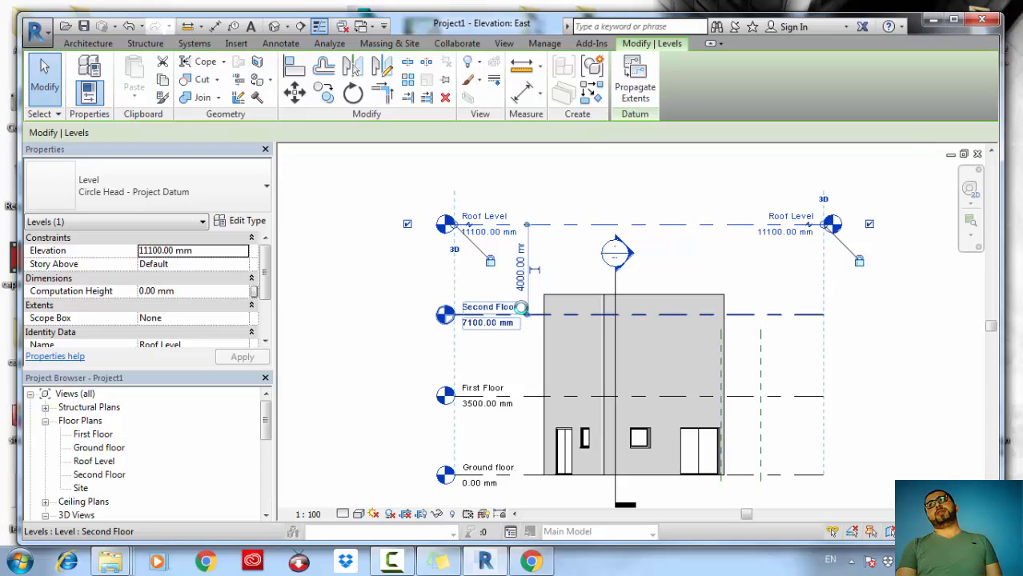
Copy the Roof Level line straight up by about 800 mm.
scroll(520, 308, "up", 2)
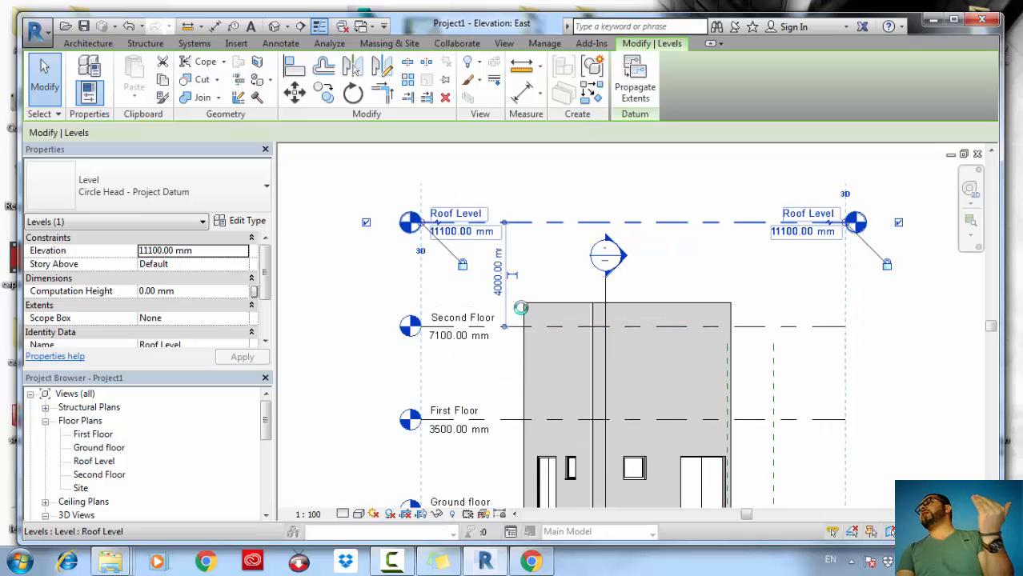
key("c")
key("o")
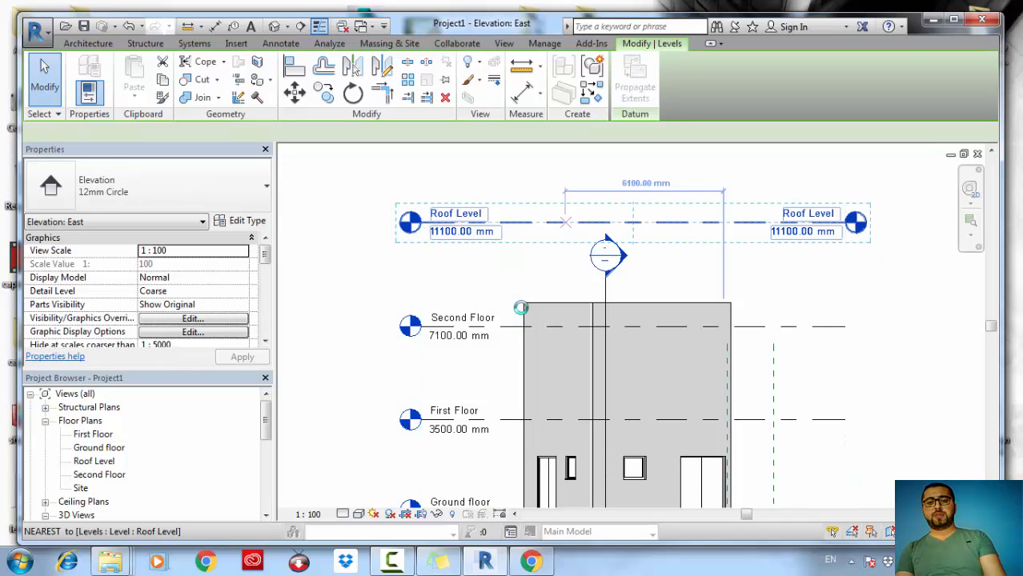
scroll(521, 223, "up", 1)
left_click(521, 223)
left_click(521, 198)
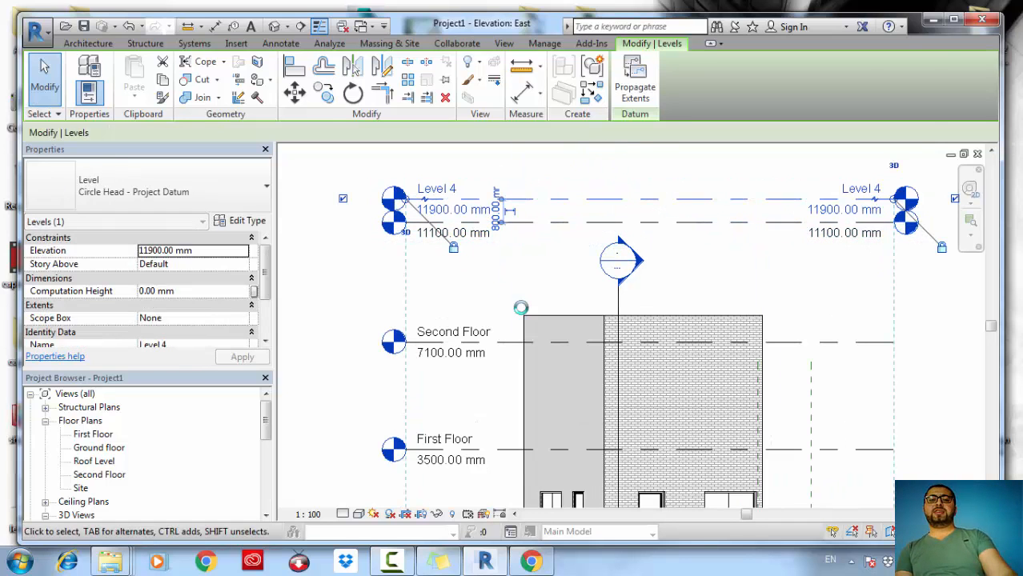
Rename the copied level above the Roof Level to "top of the building".
key("Escape")
left_click(436, 189)
left_click(436, 189)
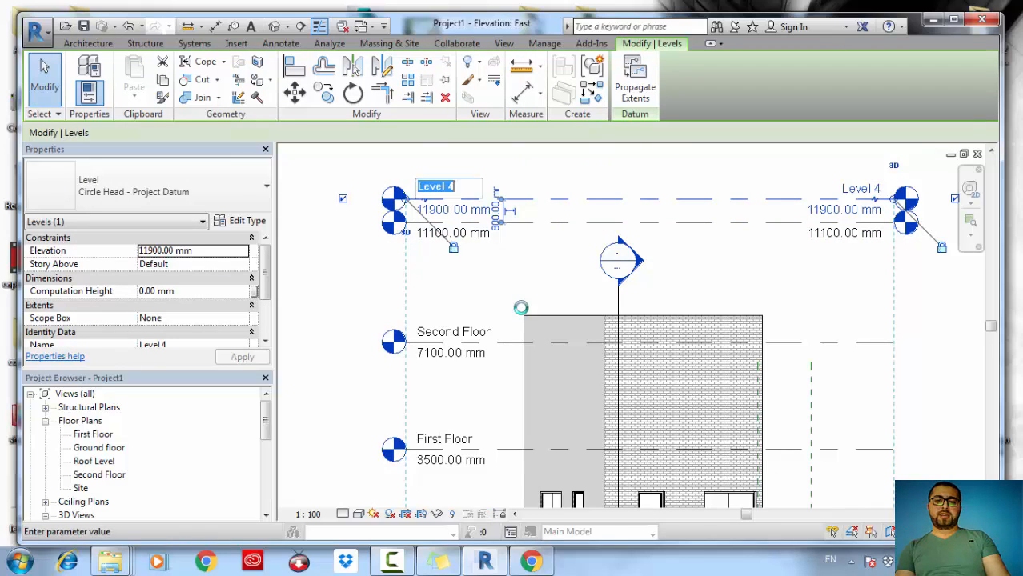
type("top")
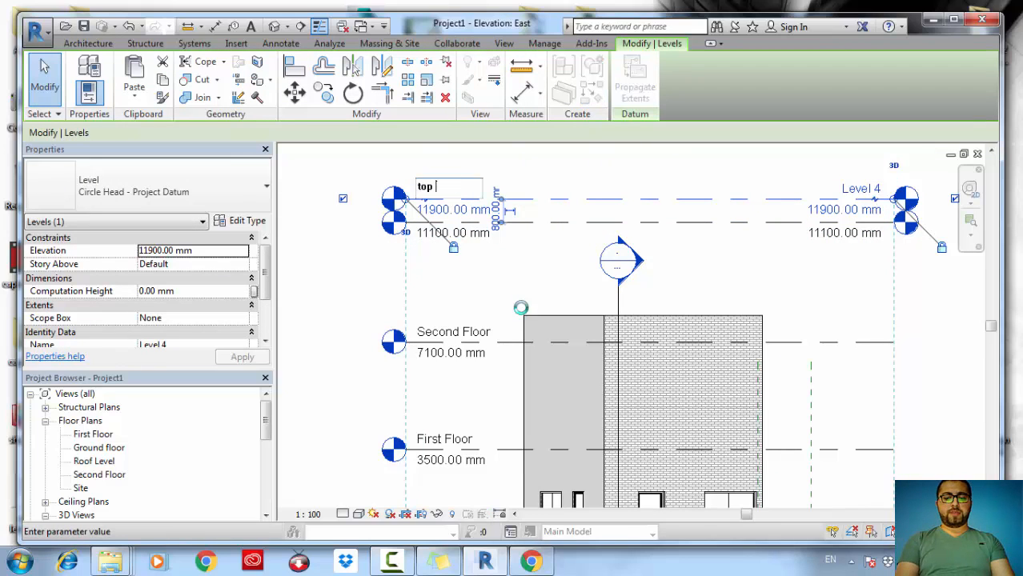
type(" of the b")
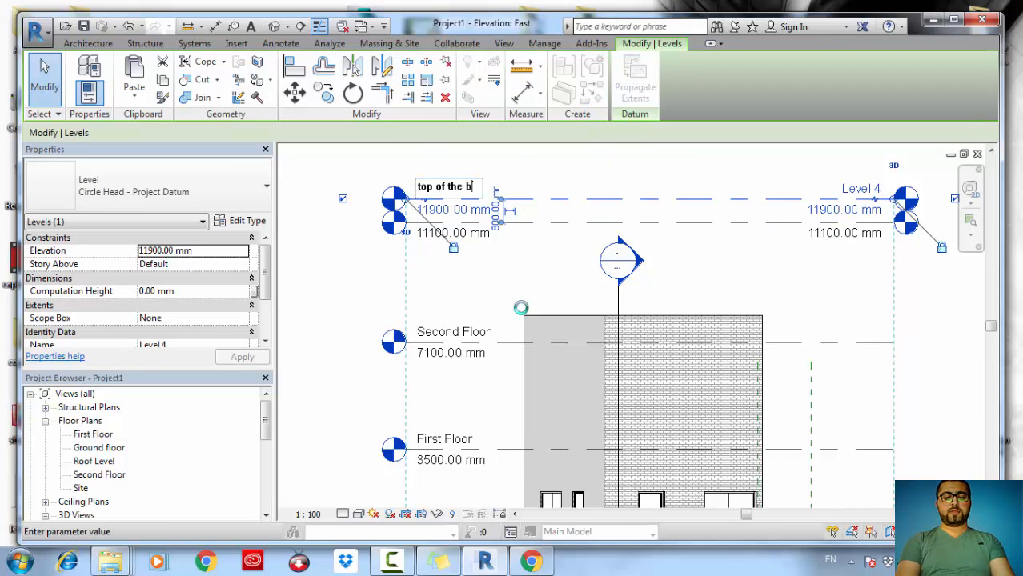
type("uilding")
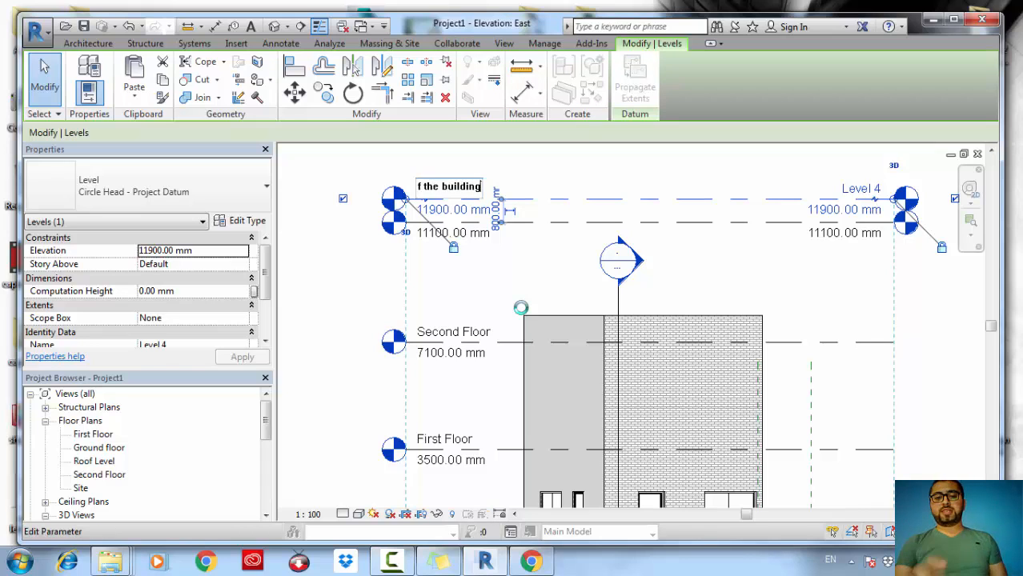
key("Return")
key("Escape")
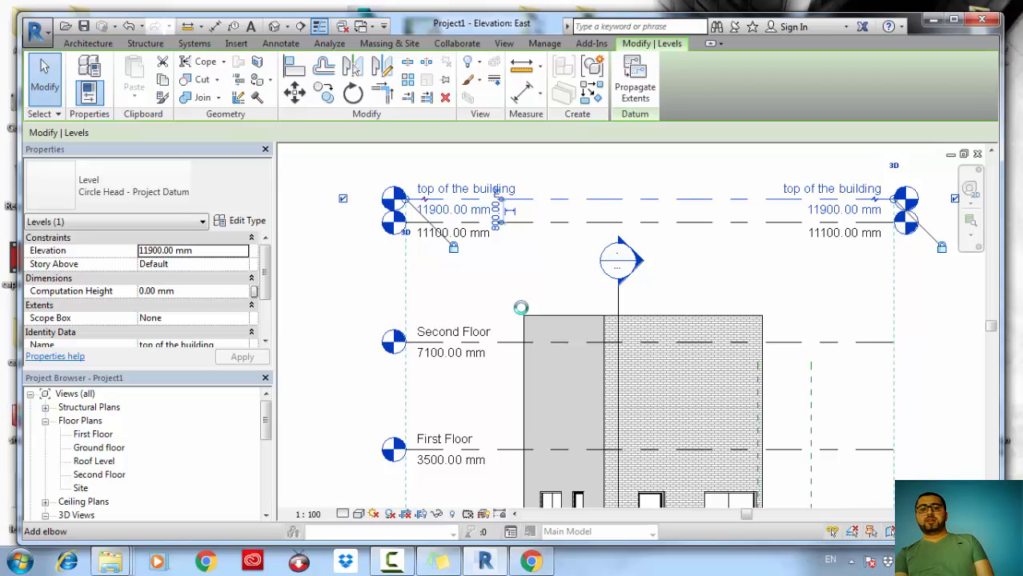
Add an elbow at the left end of the "top of the building" level and raise its head clear of the Roof Level head.
left_click(424, 198)
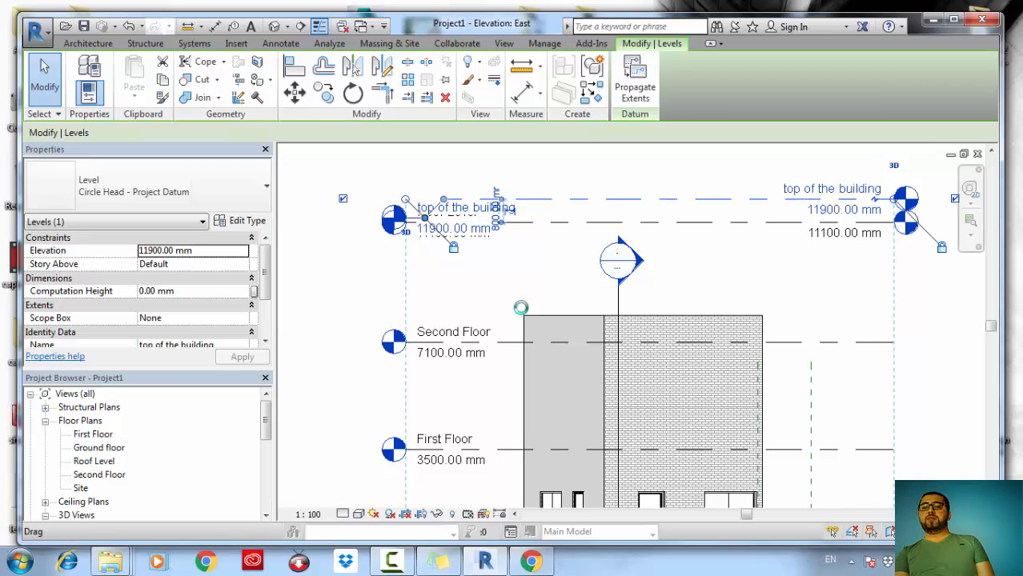
left_click_drag(424, 218, 424, 172)
key("Escape")
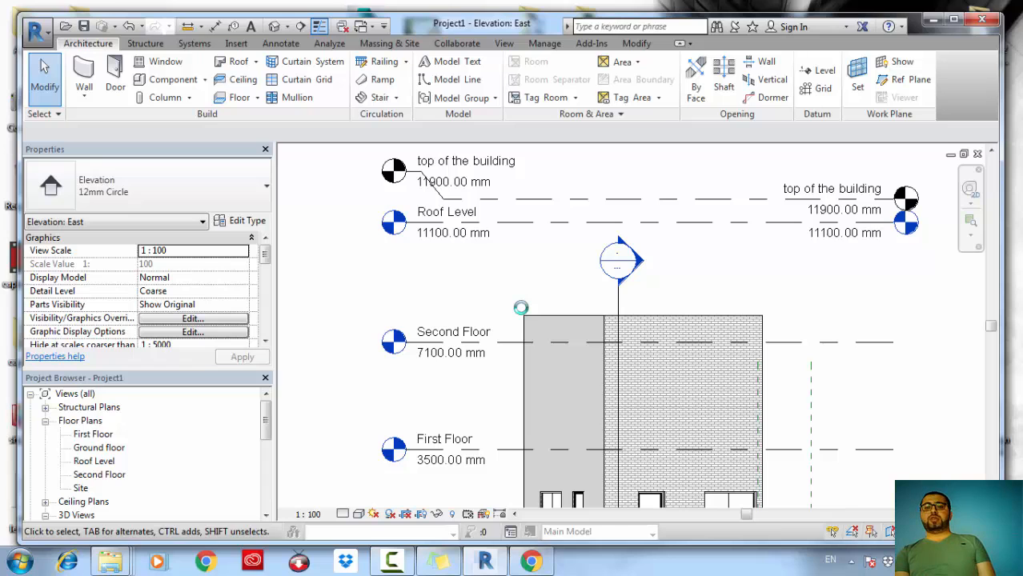
Try a raised elbow at the right end of the "top of the building" level, and straighten that end again.
left_click(864, 198)
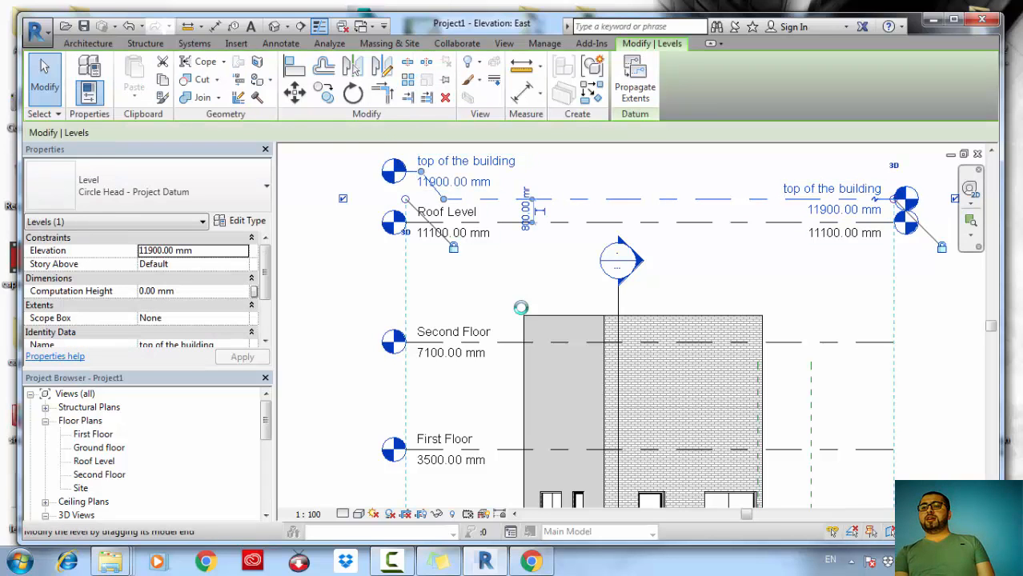
left_click_drag(874, 199, 875, 171)
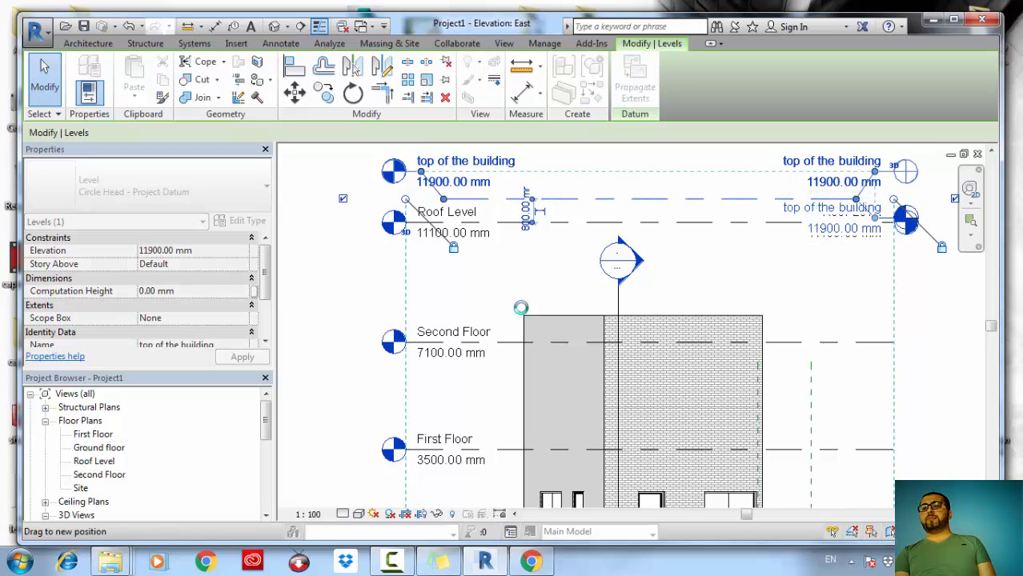
middle_click_drag(856, 223, 813, 228)
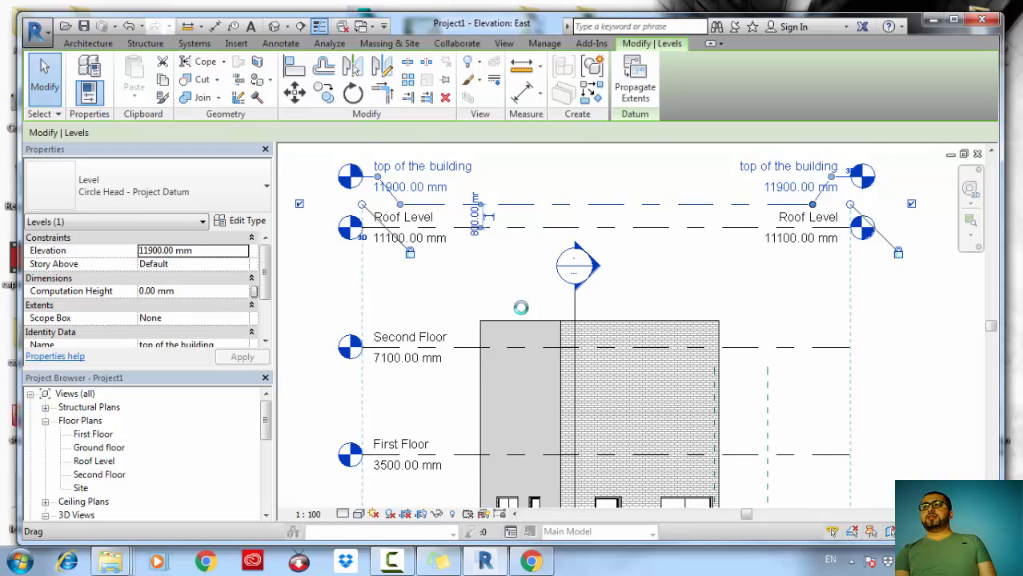
mouse_move(812, 204)
left_mouse_down()
mouse_move(742, 205)
mouse_move(812, 204)
left_mouse_up()
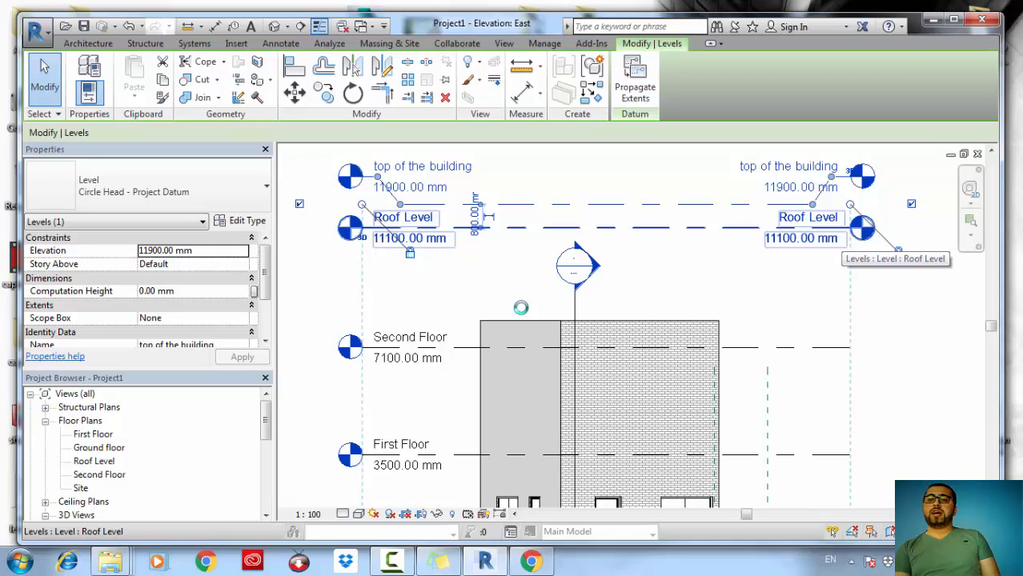
left_click_drag(831, 176, 832, 205)
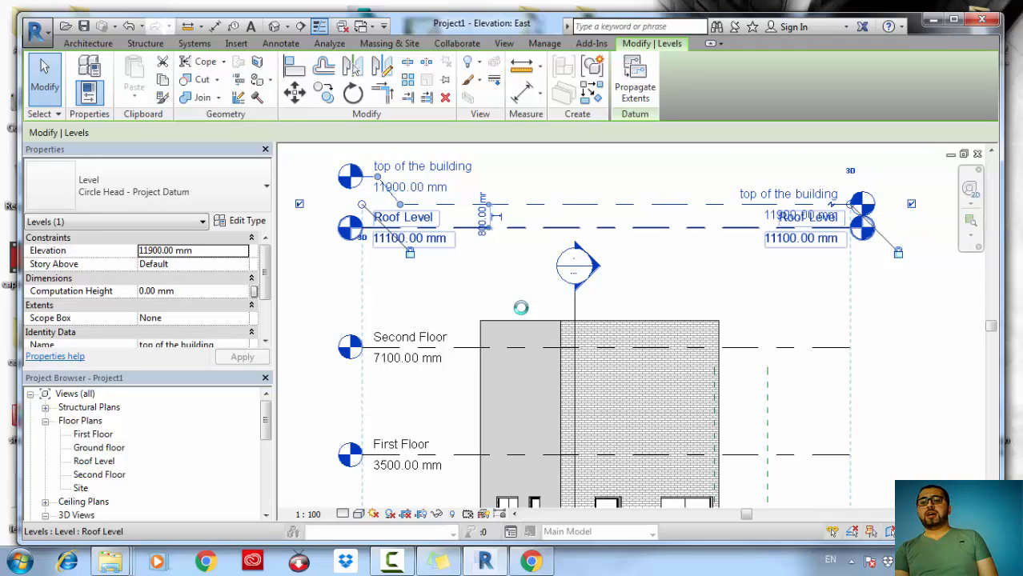
Add an elbow at the right end of the Roof Level line so that its head sits below the line.
left_click(832, 227)
left_click(832, 228)
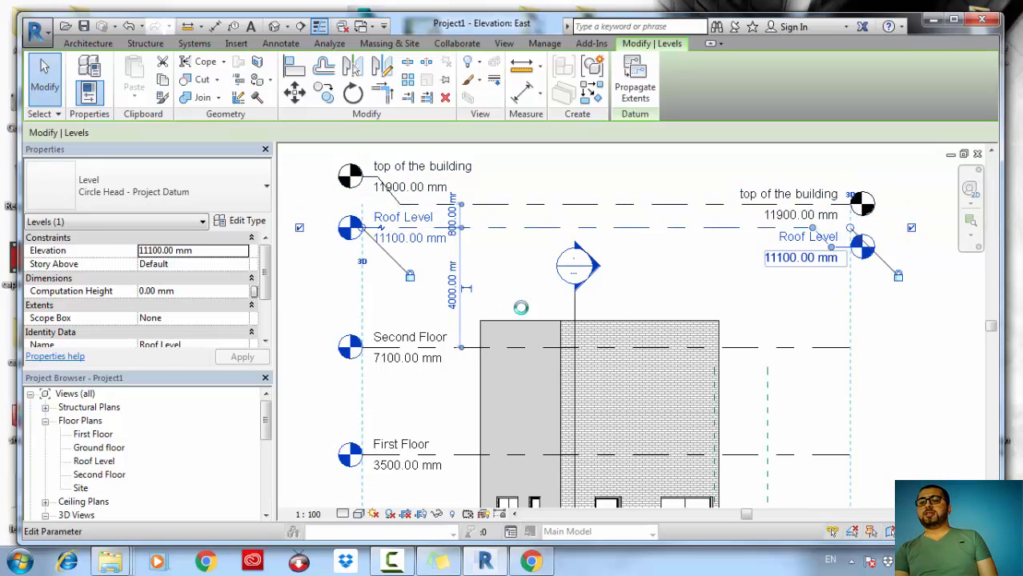
key("Escape")
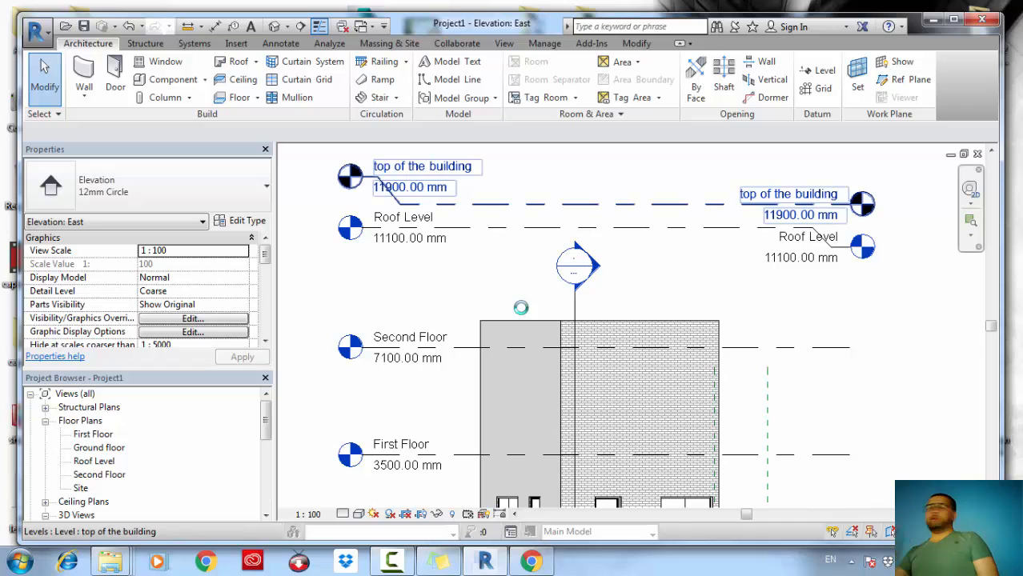
middle_click_drag(521, 308, 490, 284)
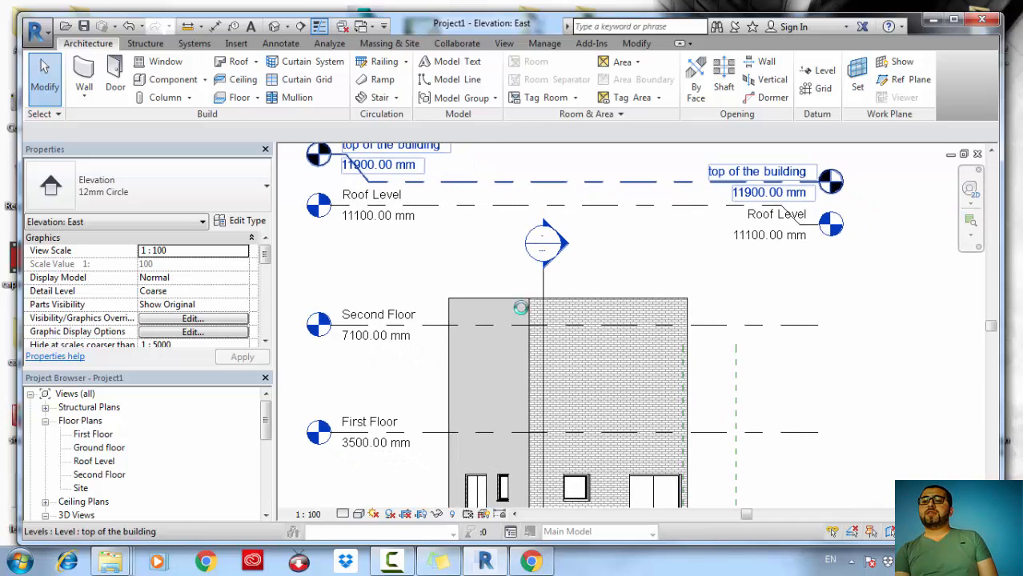
Extend the aligned right ends of all the levels outward together, using the "top of the building" level.
left_click(521, 182)
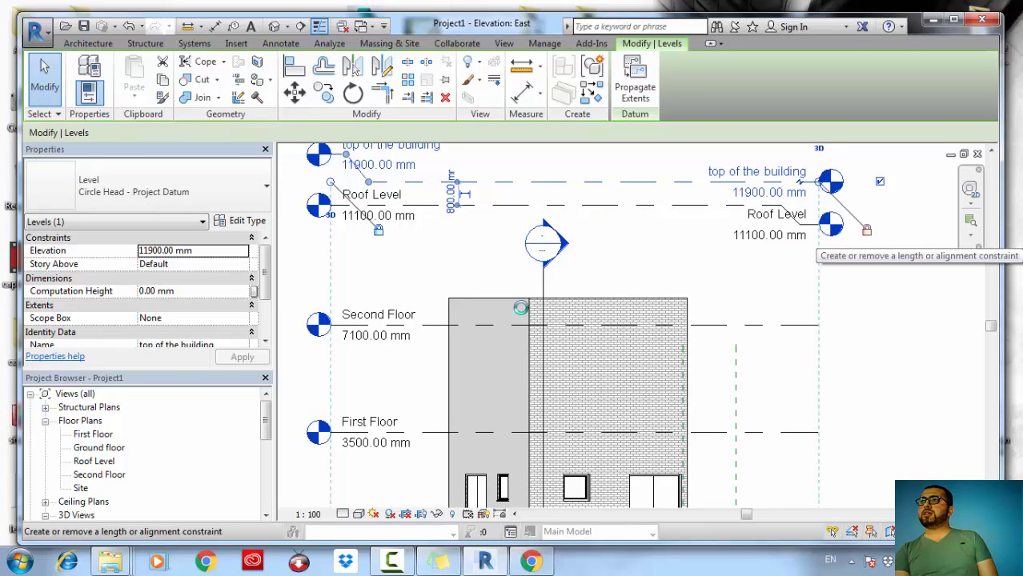
scroll(826, 216, "down", 2)
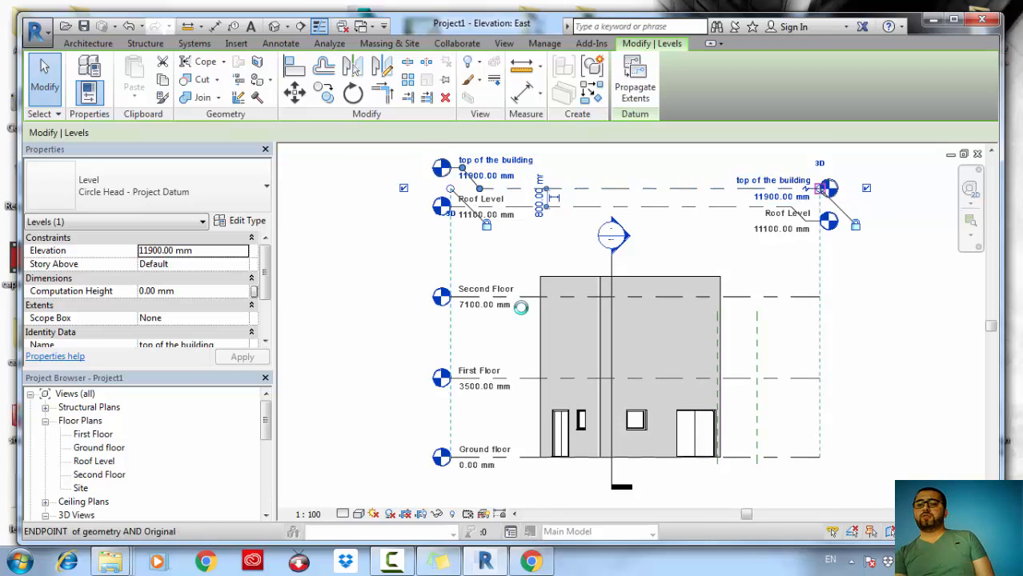
left_click_drag(817, 188, 853, 188)
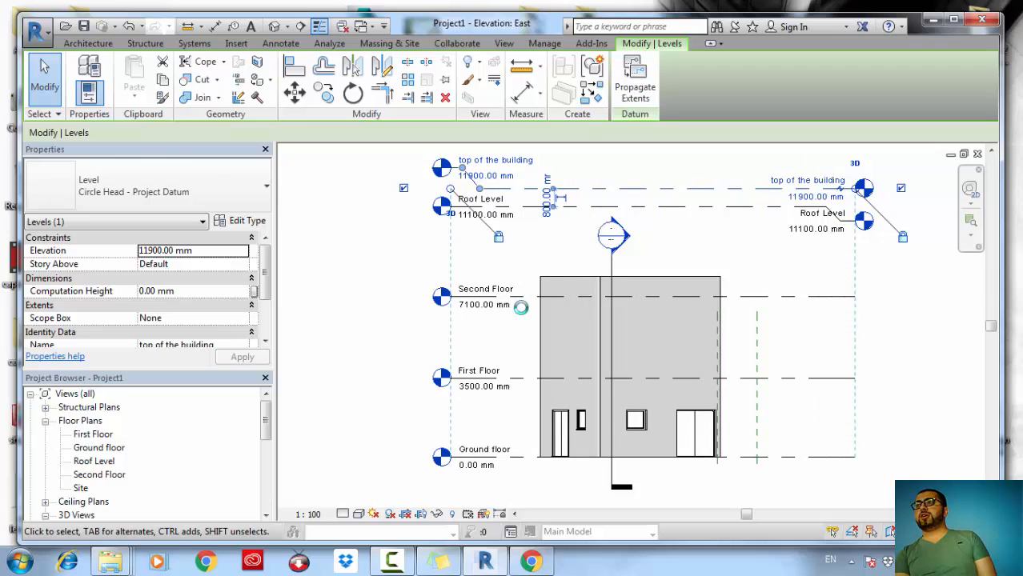
middle_click_drag(521, 307, 435, 308)
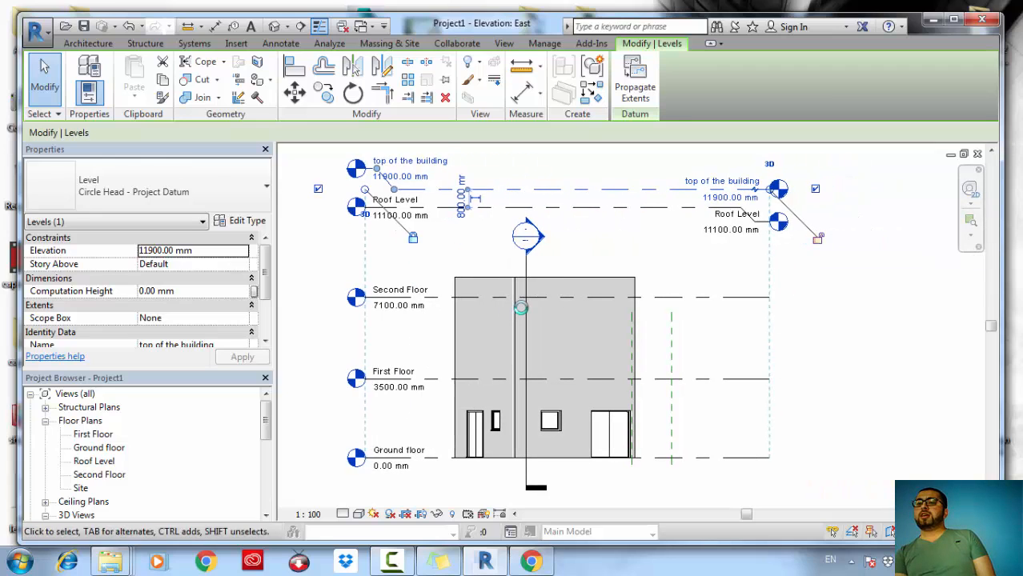
Unlock the right end of the "top of the building" level, extend it alone, and realign it with the other levels.
left_click_drag(772, 189, 837, 189)
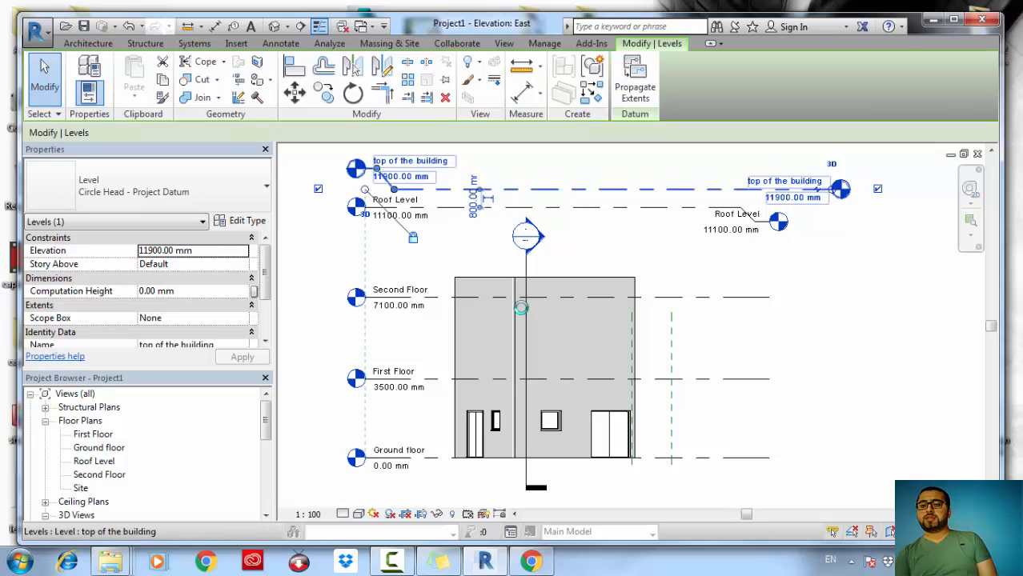
left_click_drag(836, 189, 776, 189)
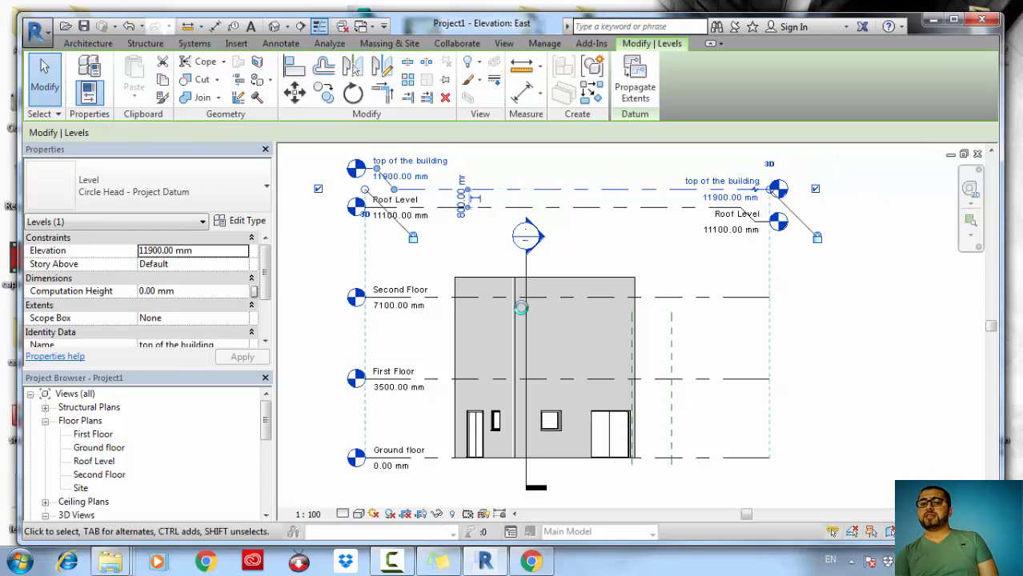
key("Escape")
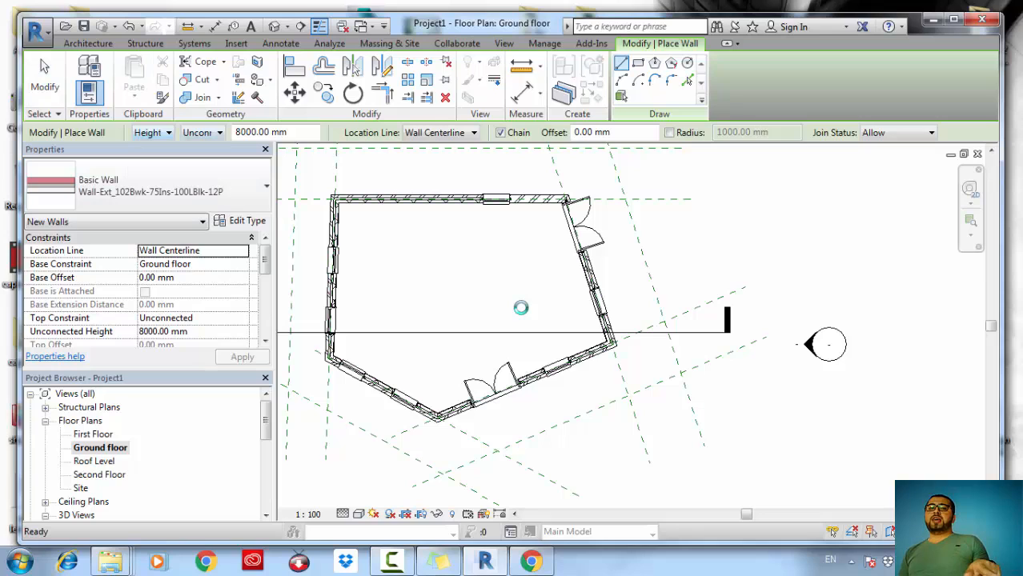
Set the height of new walls in the Ground floor plan to reach up to the "top of the building" level.
left_click(219, 132)
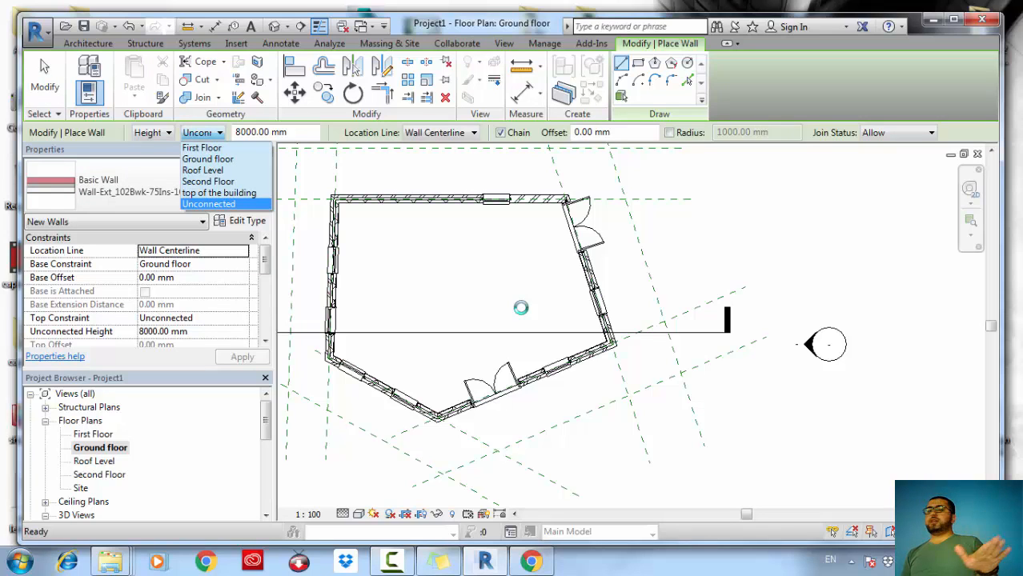
key("Up")
key("Up")
key("Up")
key("Up")
key("Up")
key("Down")
key("Down")
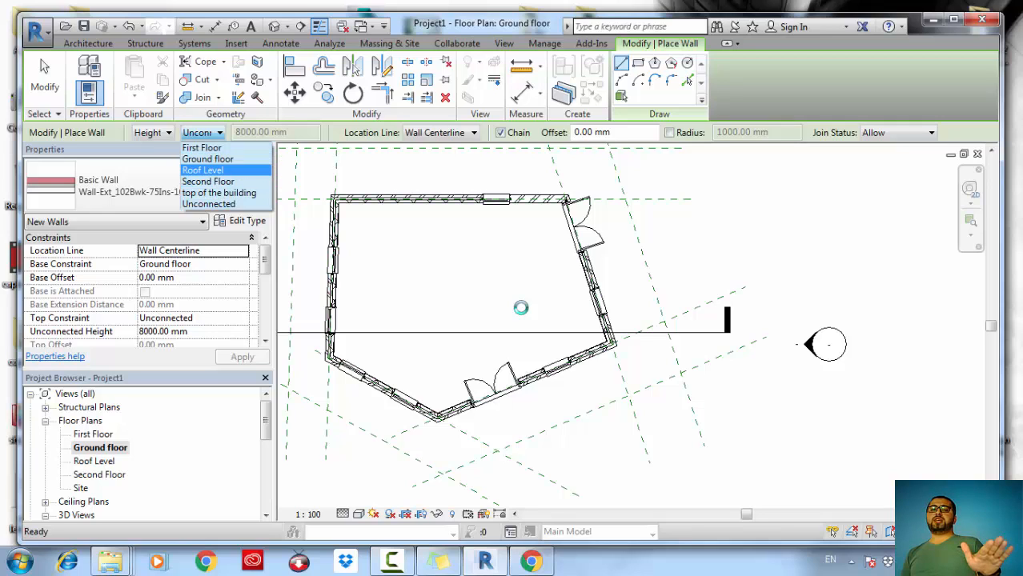
key("Down")
key("Down")
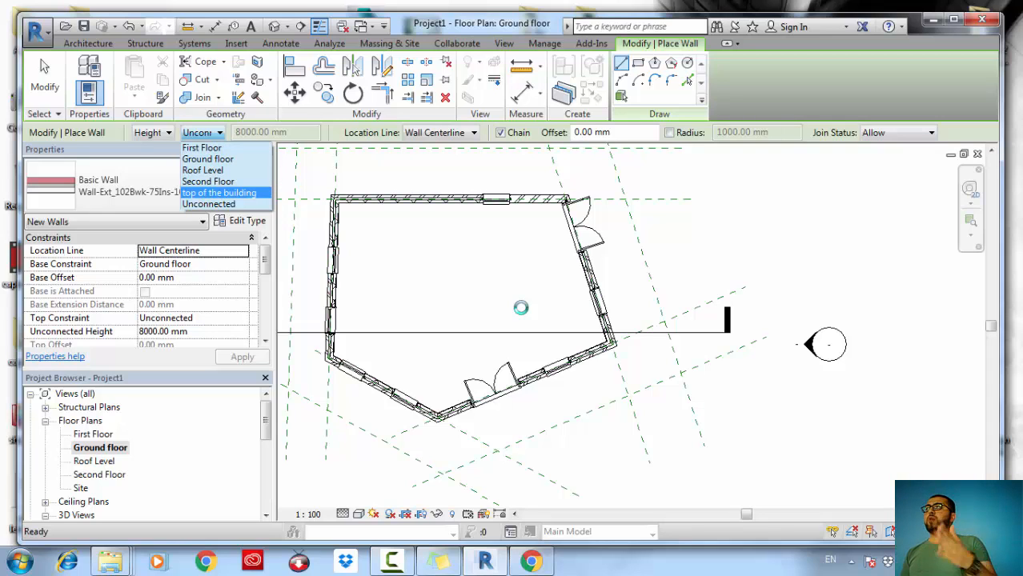
key("Up")
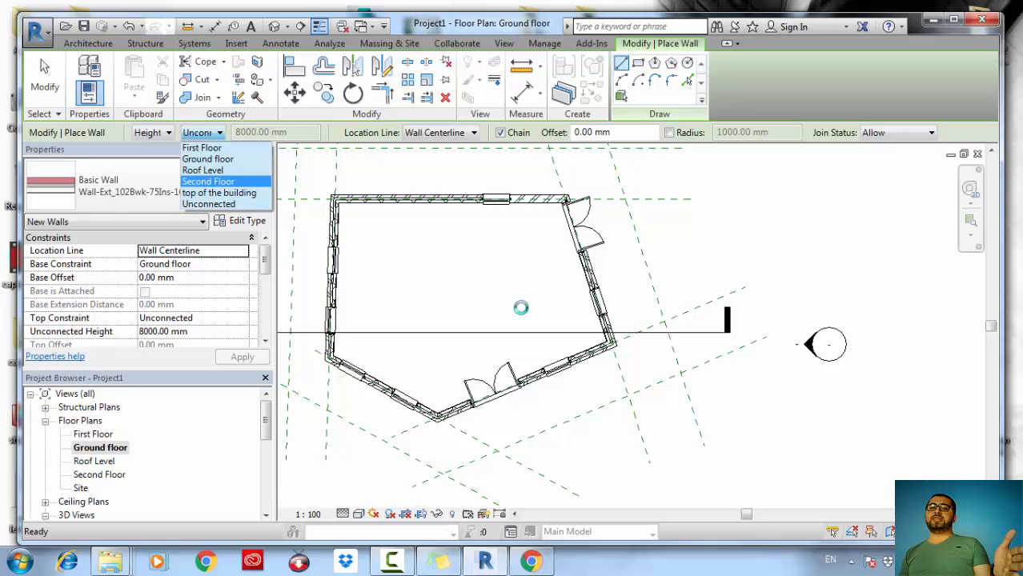
key("Down")
key("Return")
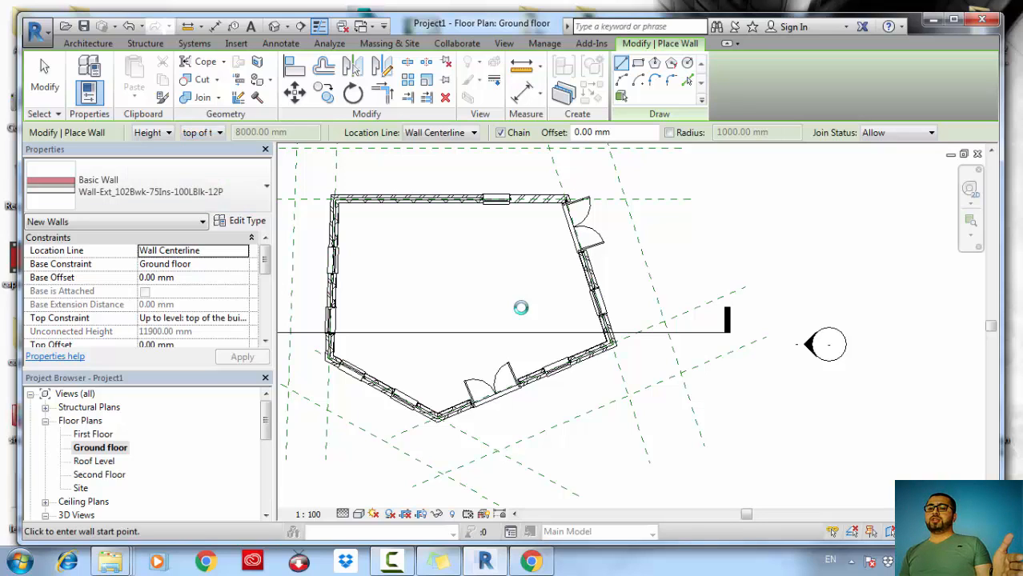
Draw two connected exterior walls outside the building, one running down its right side and one angling back toward the lower left.
left_click(678, 210)
left_click(696, 401)
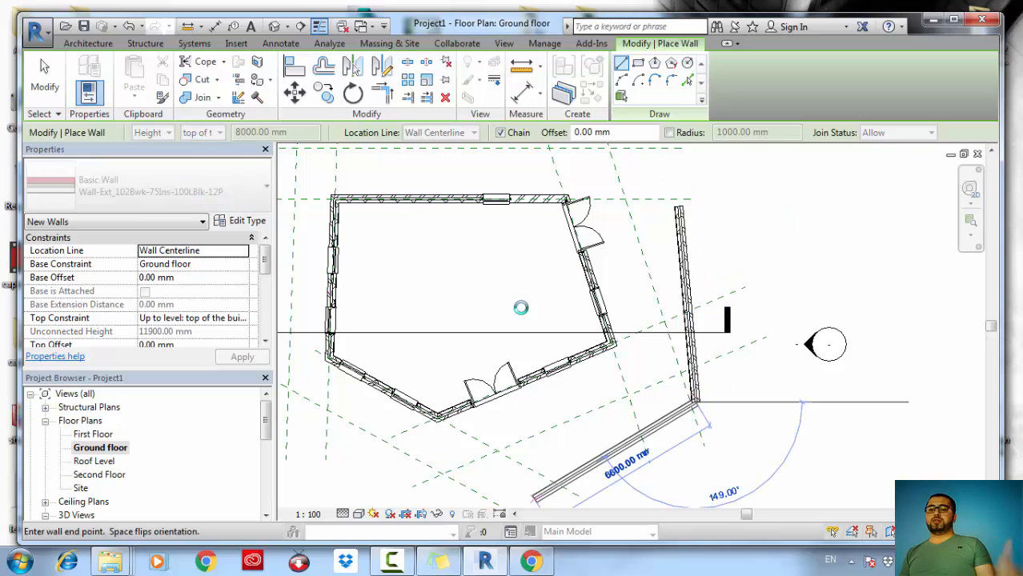
left_click(543, 495)
key("Escape")
key("Escape")
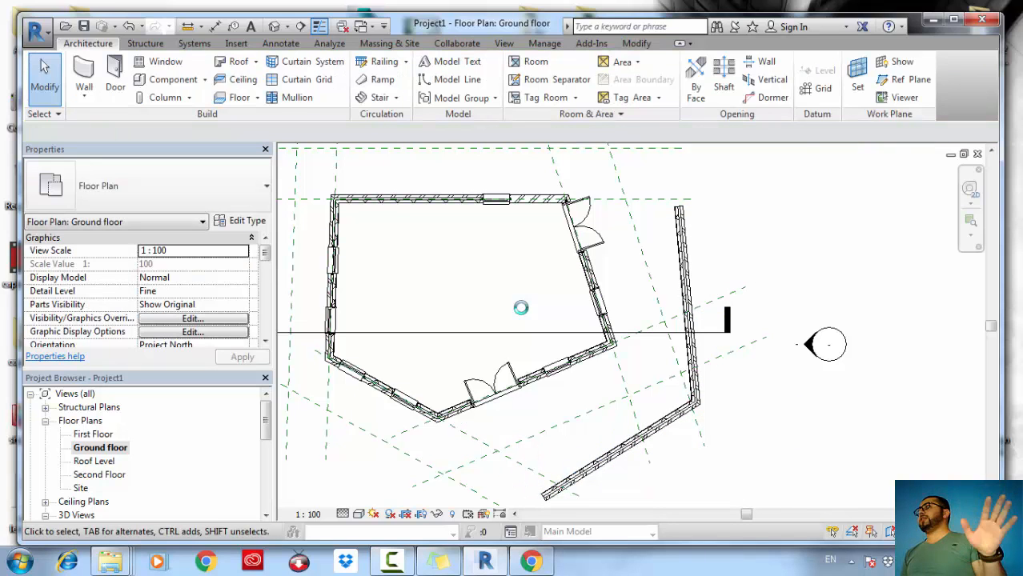
Open the default 3D view and tile it alongside the Ground floor plan and the East elevation.
left_click(274, 26)
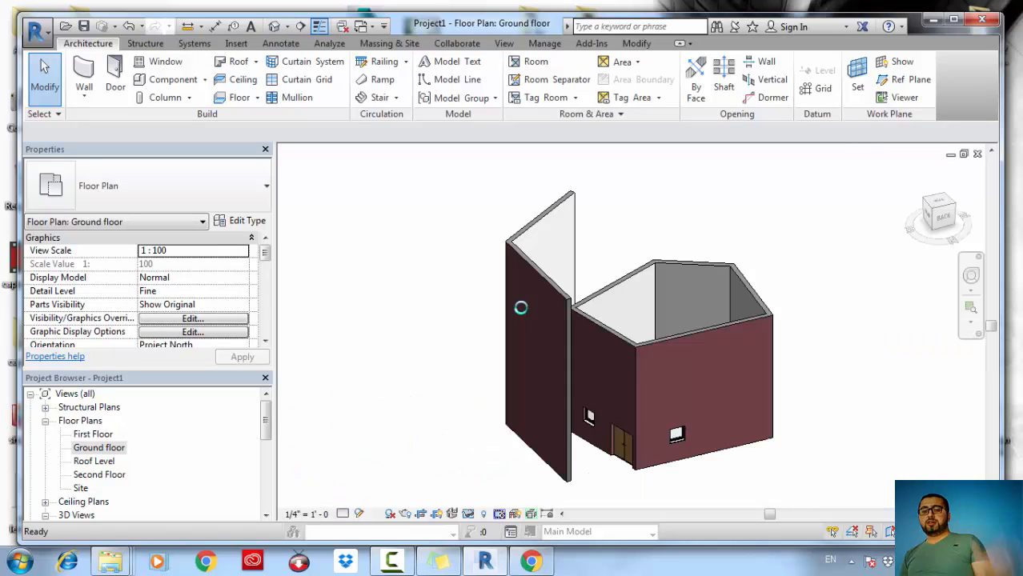
scroll(549, 319, "down", 2)
middle_click_drag(588, 384, 544, 384, "shift")
middle_click_drag(521, 307, 360, 307, "shift")
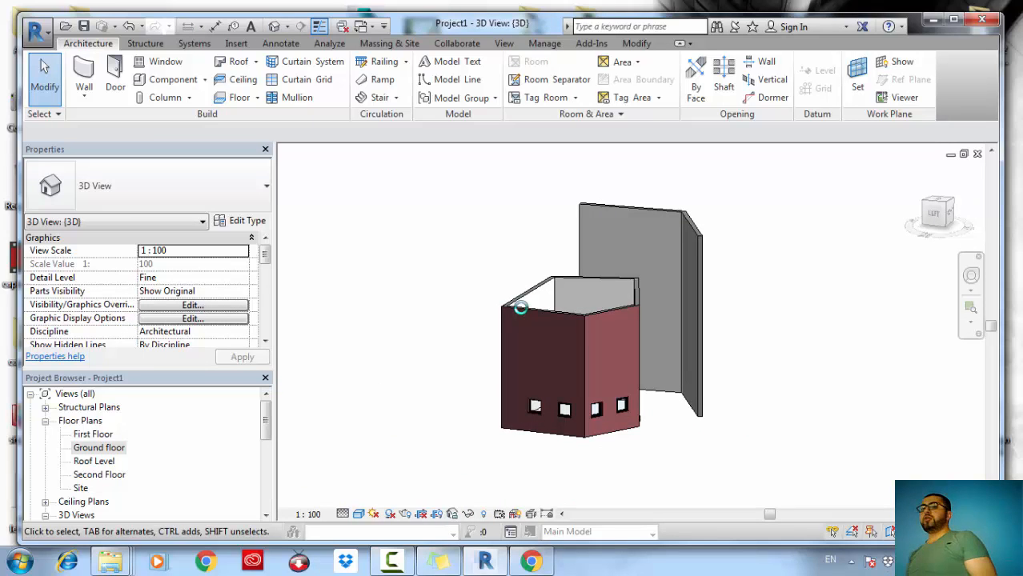
key("w")
key("t")
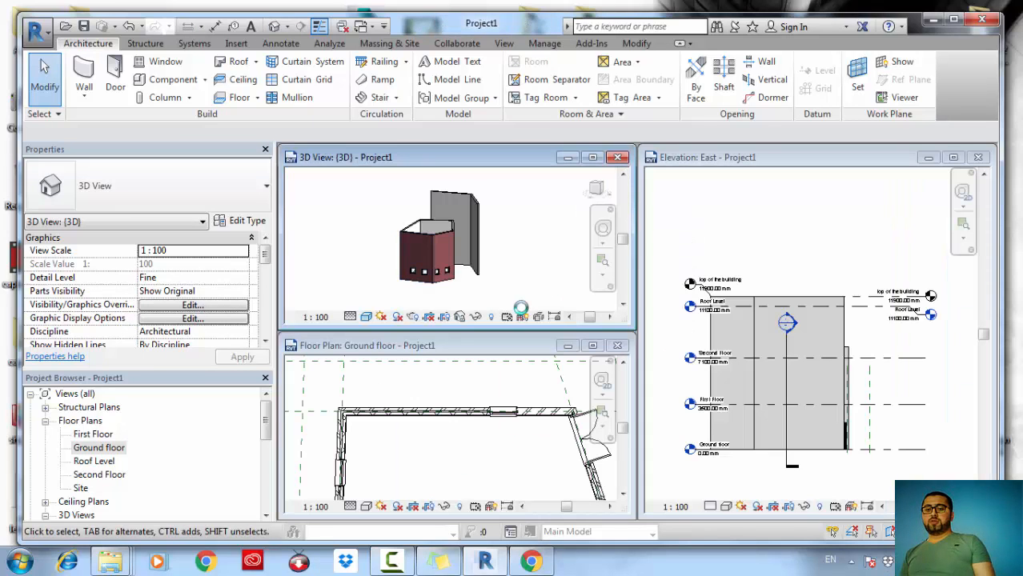
scroll(521, 307, "up", 3)
scroll(520, 308, "down", 3)
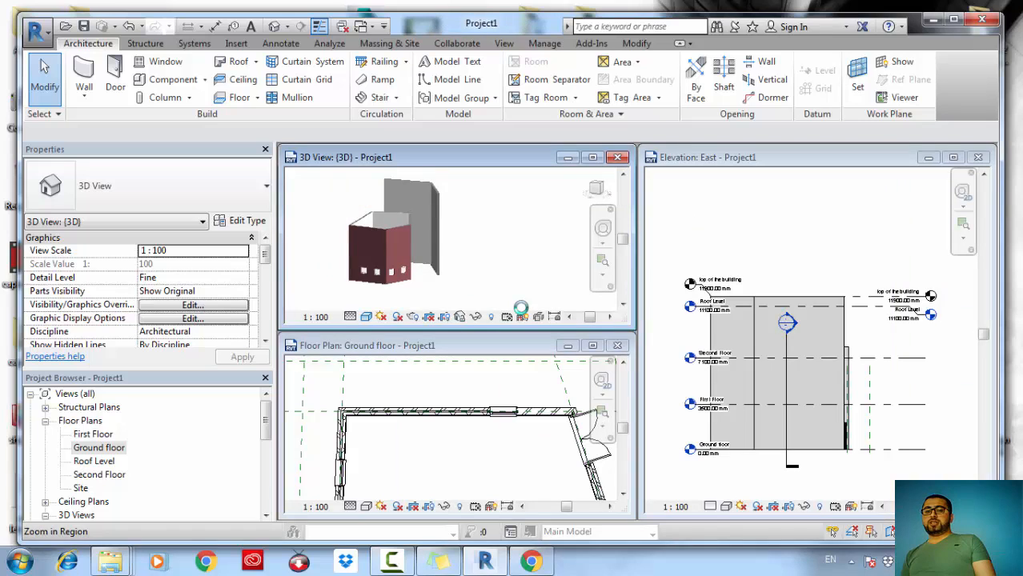
middle_click_drag(520, 296, 566, 321)
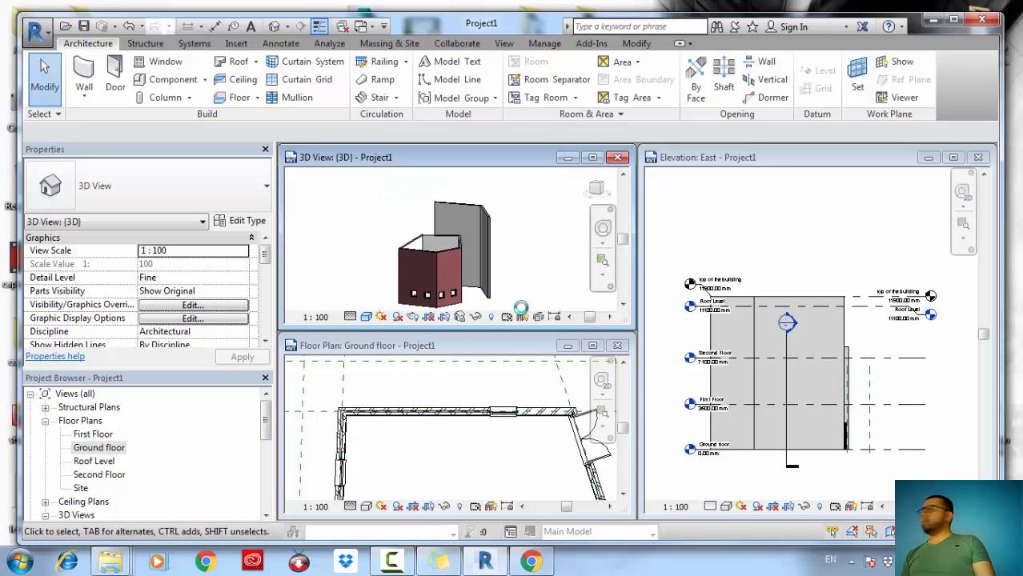
Set the elevation of the "top of the building" level to 15000 mm in the East elevation.
left_click(824, 272)
scroll(844, 299, "up", 6)
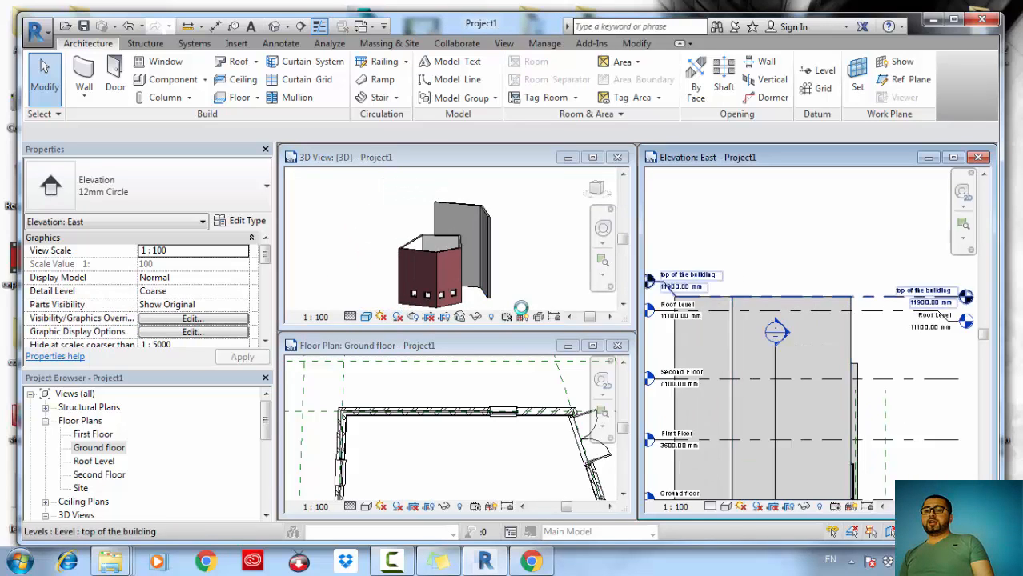
middle_click_drag(853, 299, 792, 309)
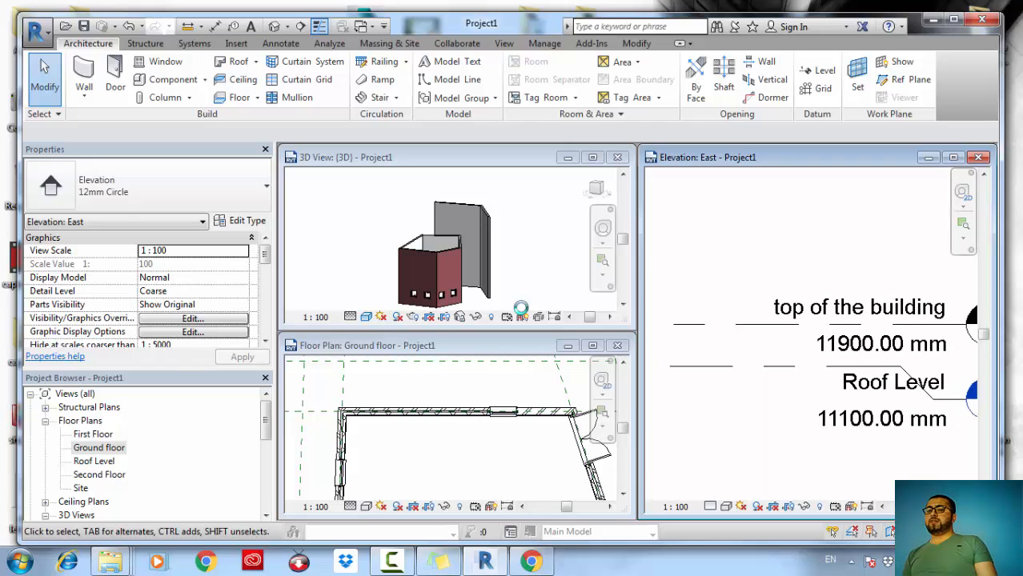
left_click(933, 324)
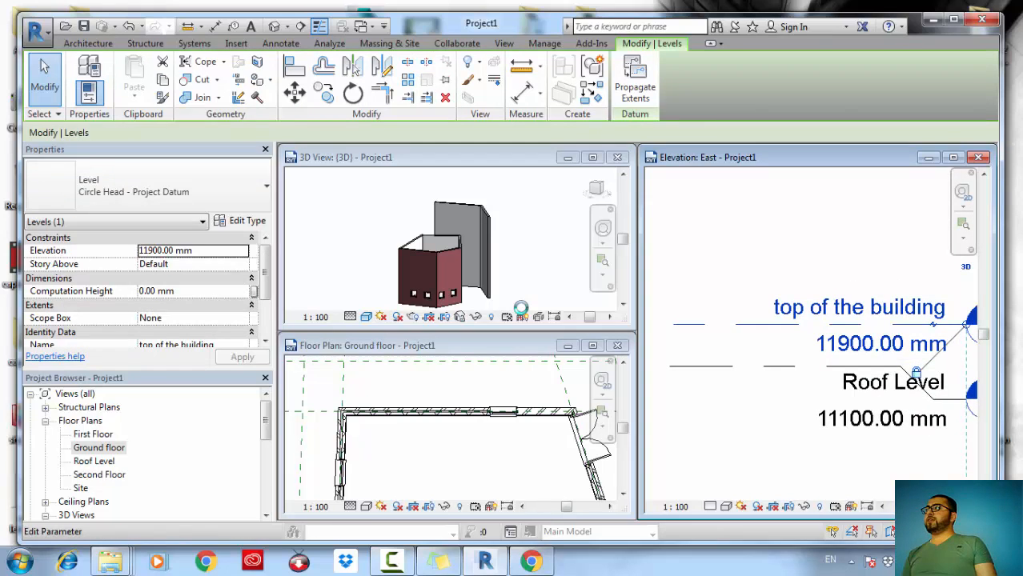
left_click(902, 343)
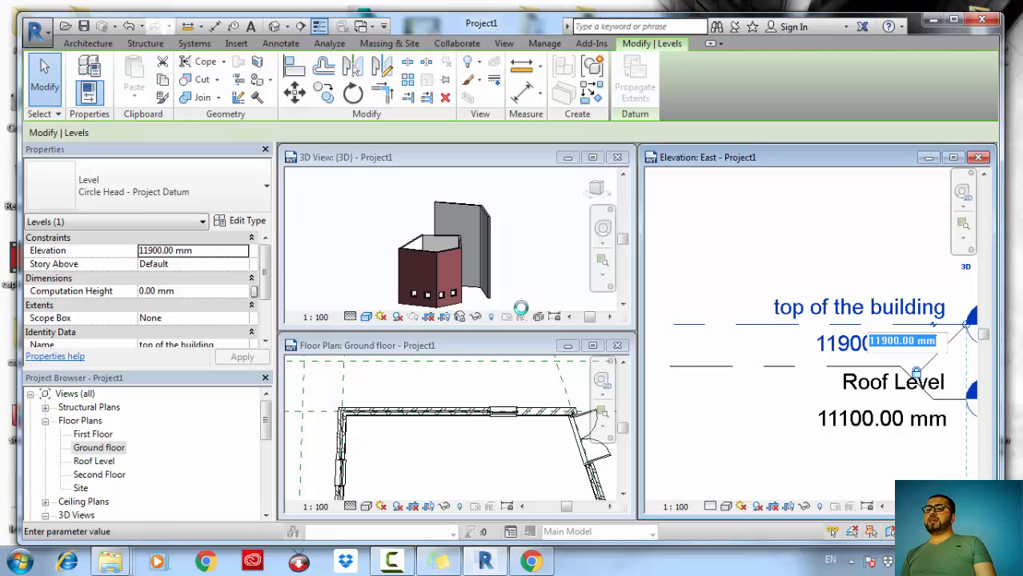
type("15000")
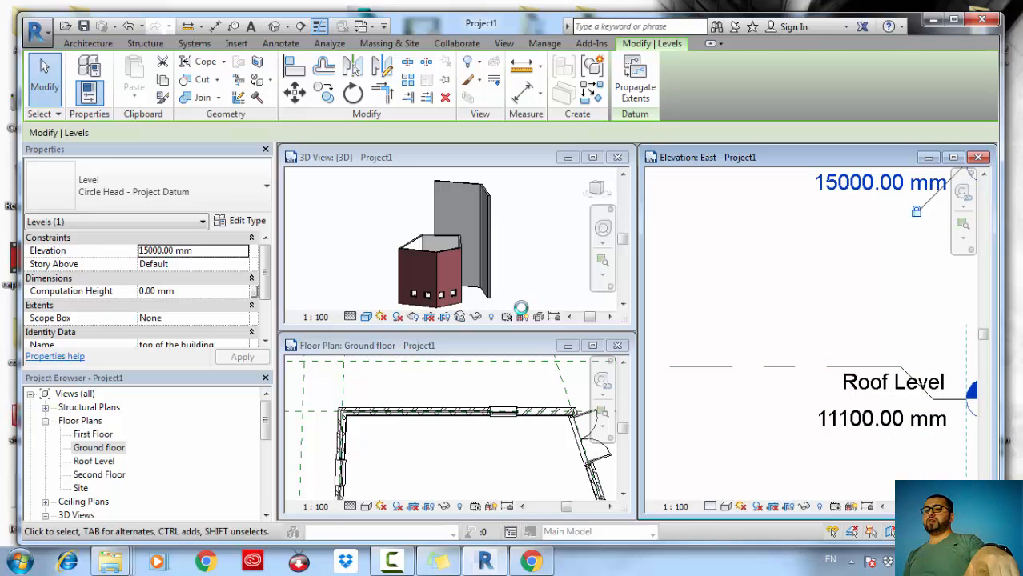
Set the elevation of the "top of the building" level to 13000 mm.
left_click(880, 183)
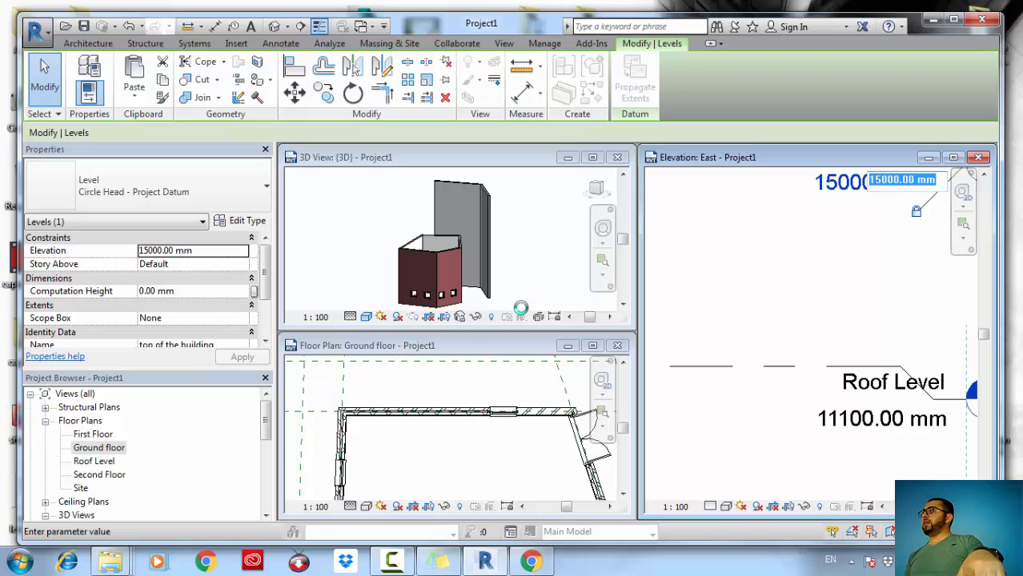
type("13000")
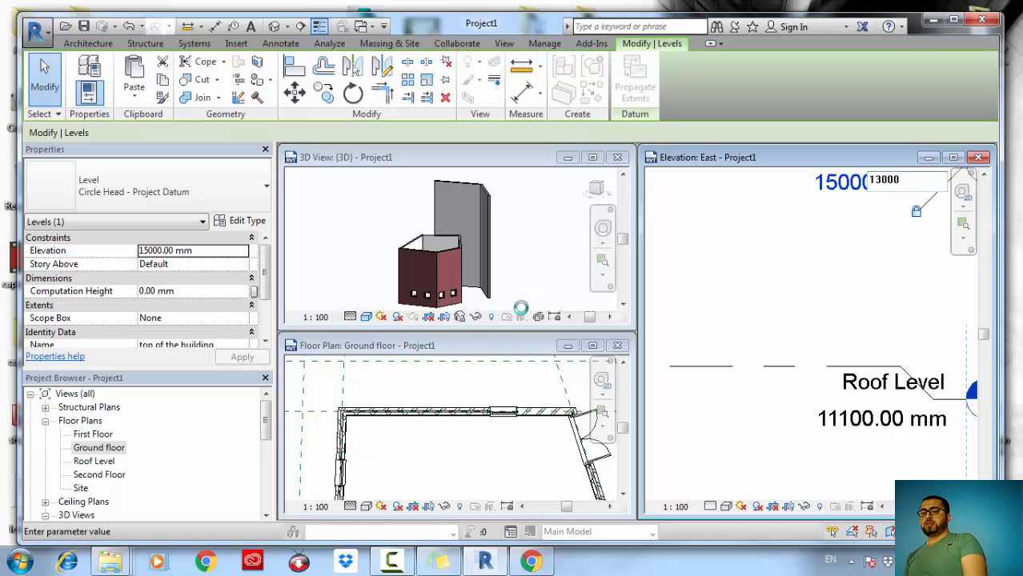
key("Return")
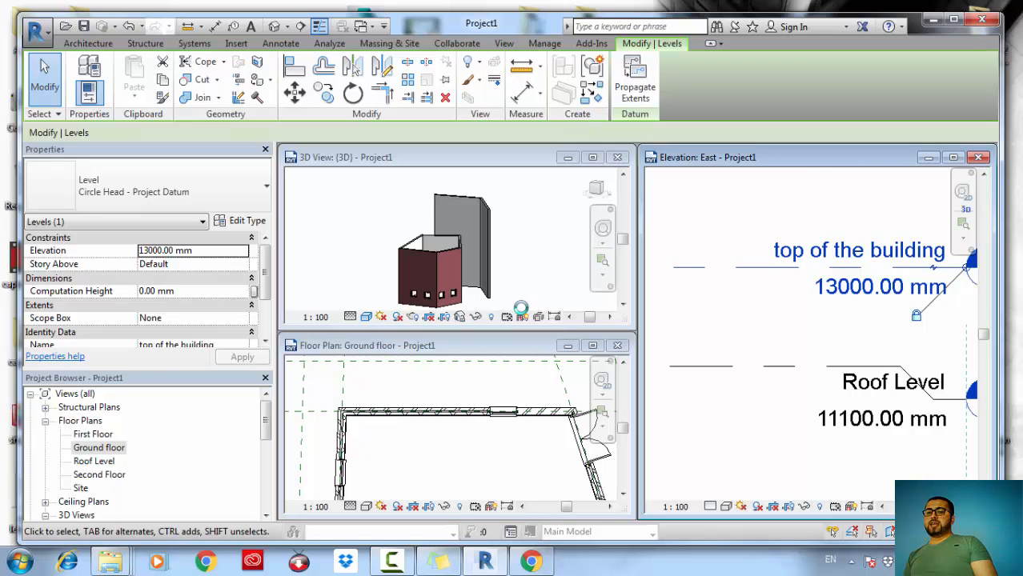
Set the elevation of the Ground floor level to -2000 mm in the East elevation.
scroll(520, 308, "up", 5)
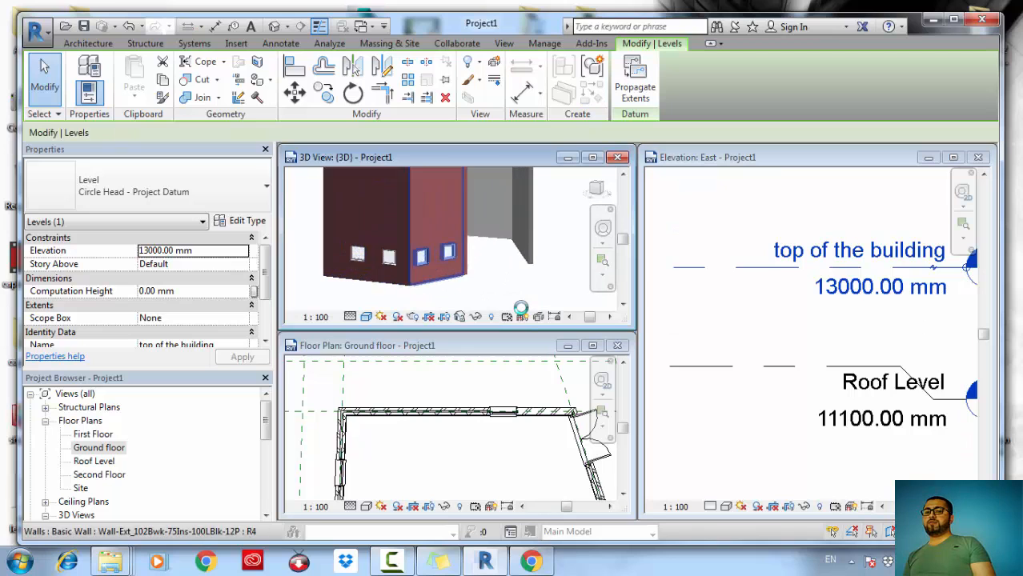
scroll(520, 308, "up", 4)
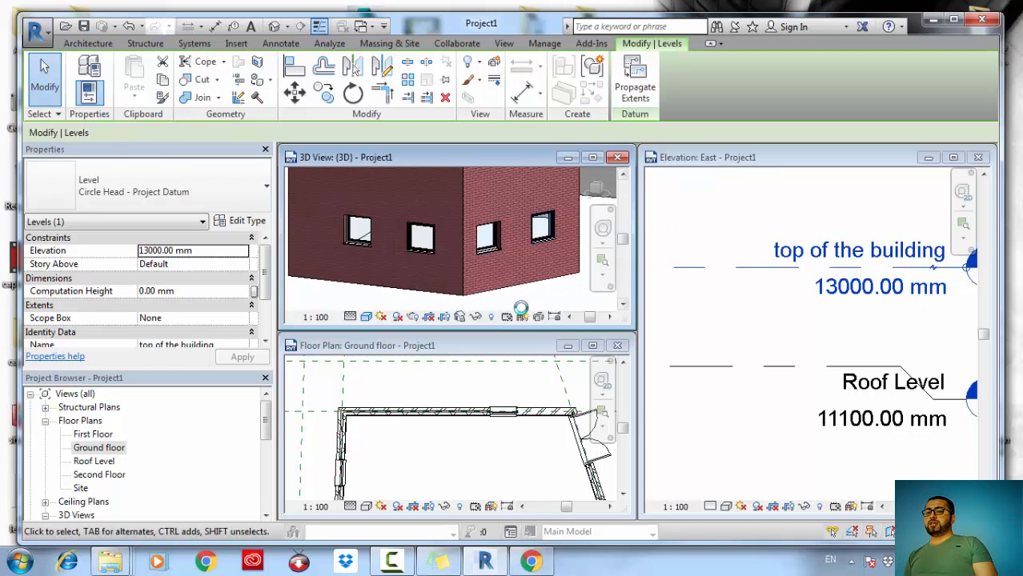
scroll(739, 312, "down", 4)
middle_click_drag(739, 312, 766, 166)
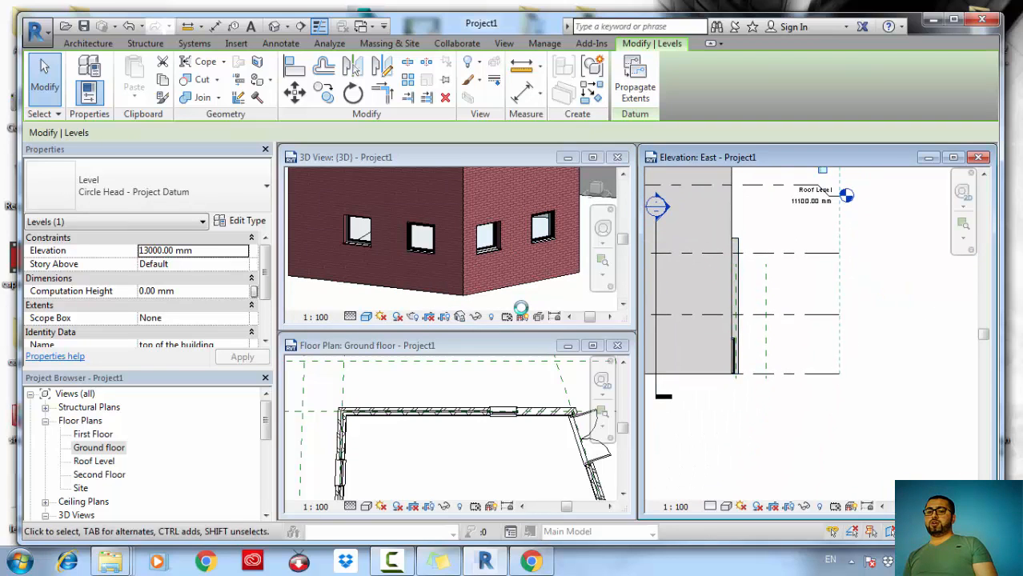
scroll(701, 371, "up", 3)
left_click(897, 375)
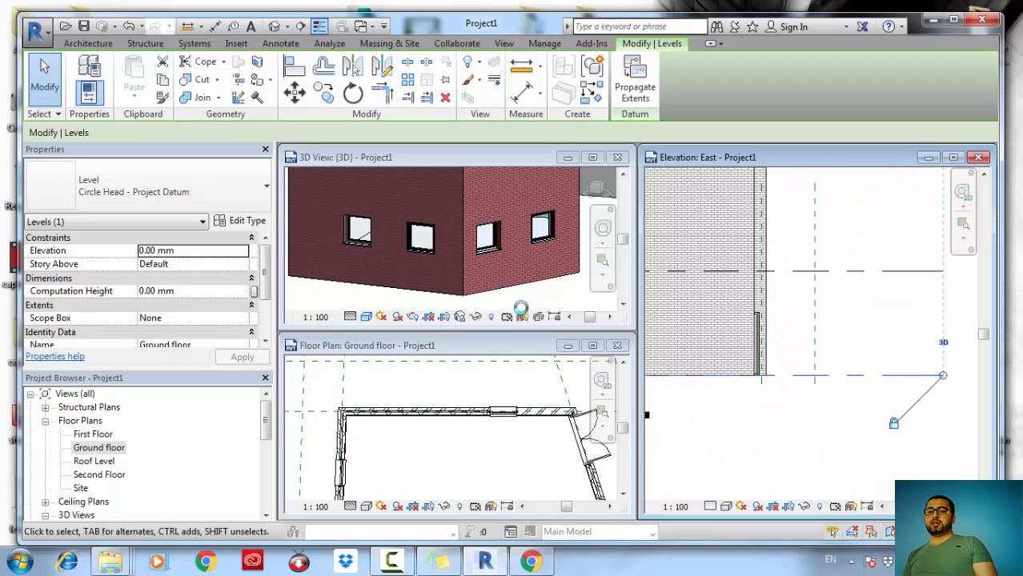
scroll(840, 360, "down", 4)
middle_click_drag(675, 374, 728, 365)
scroll(728, 366, "up", 4)
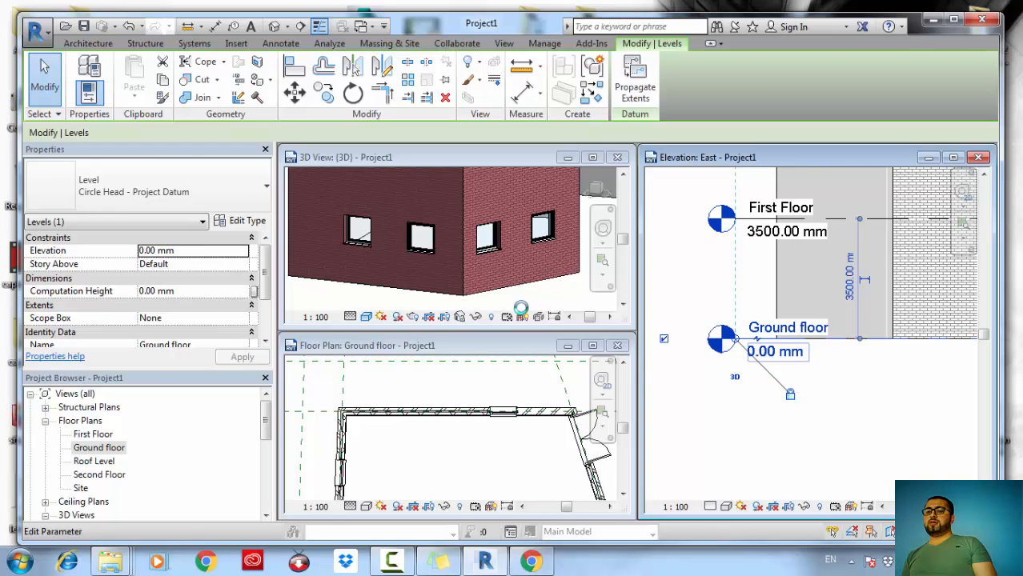
left_click(775, 351)
type("-2")
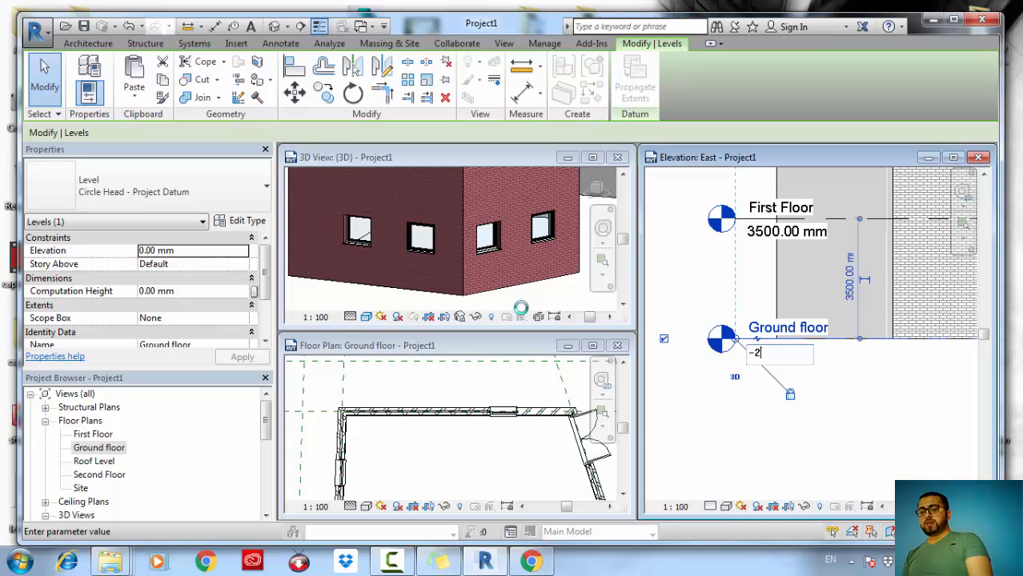
type("000")
key("Return")
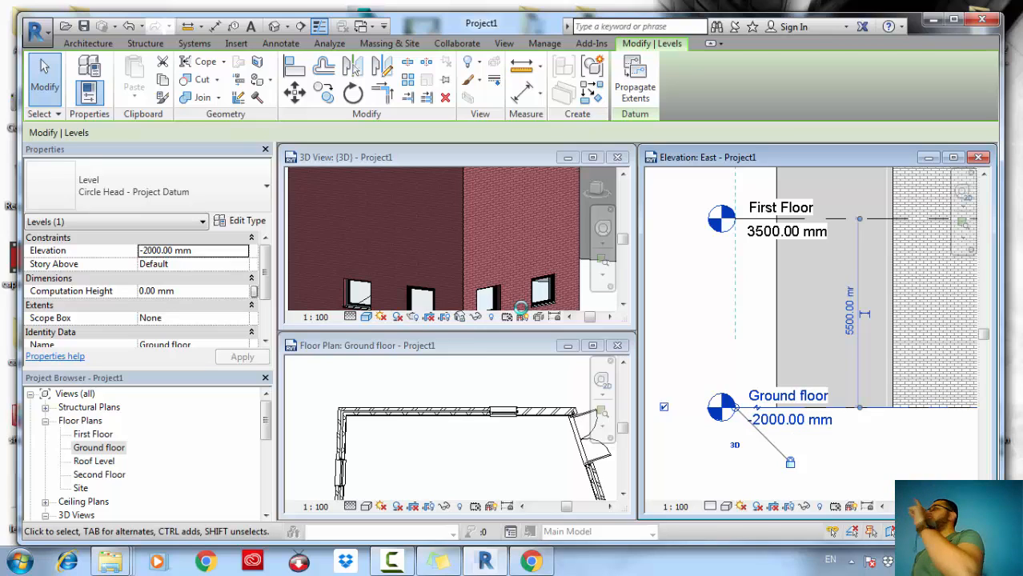
left_click(526, 380)
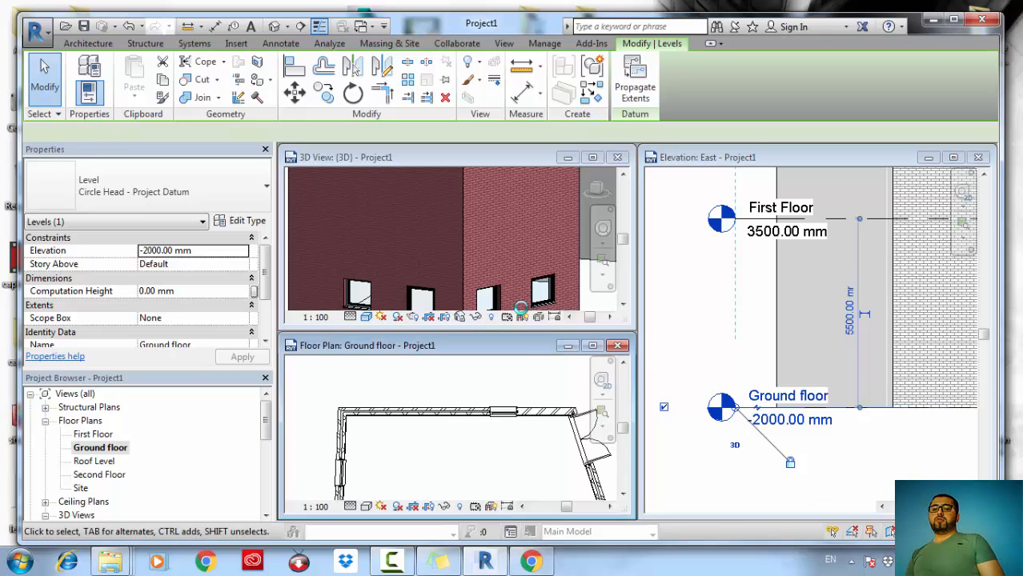
scroll(526, 381, "down", 2)
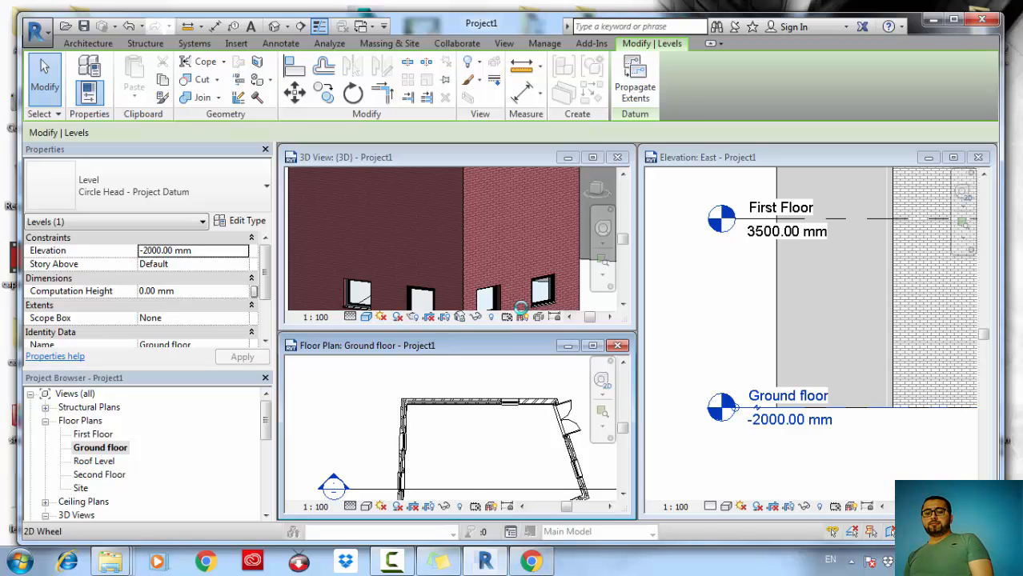
left_click(391, 561)
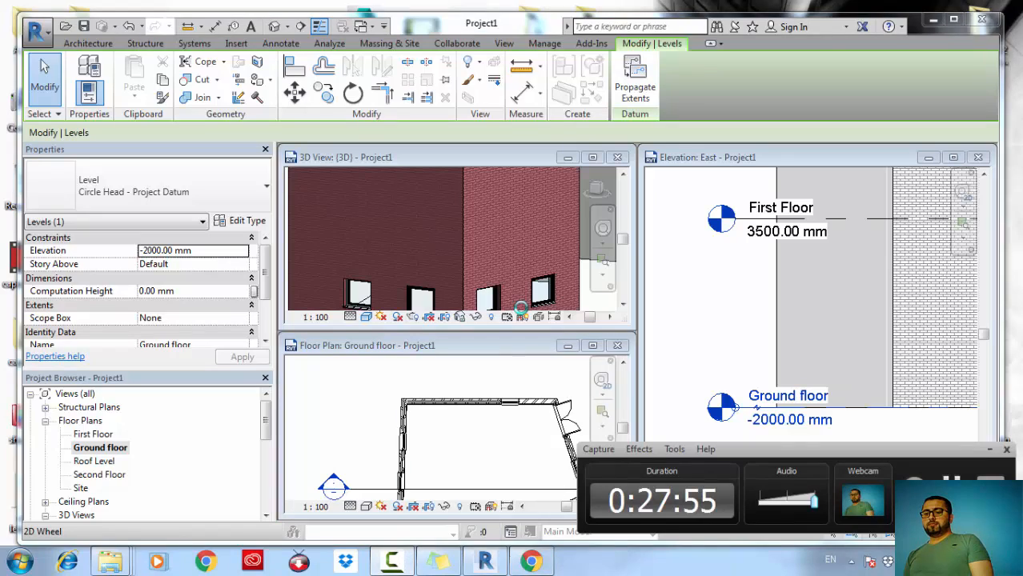